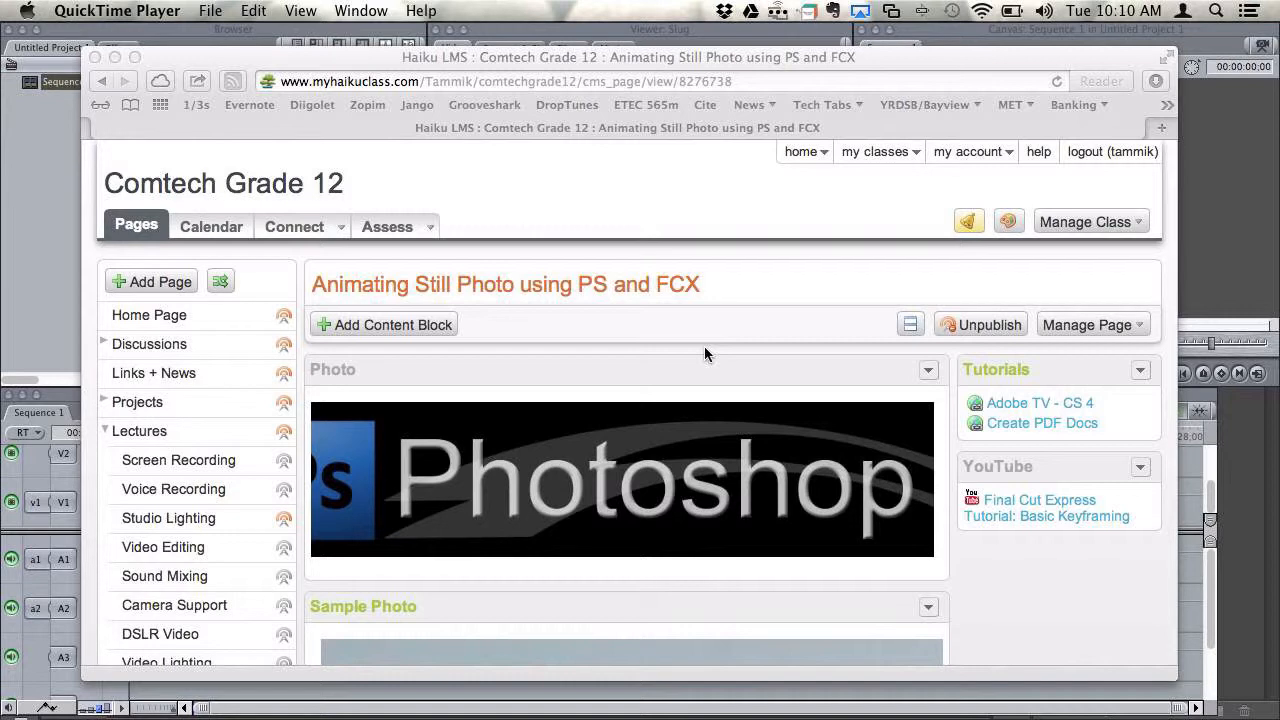
Look through the sample photos on the Animating Still Photo lesson page down to the coast guard helicopter.
scroll(704, 346, down, 1)
scroll(766, 342, down, 10)
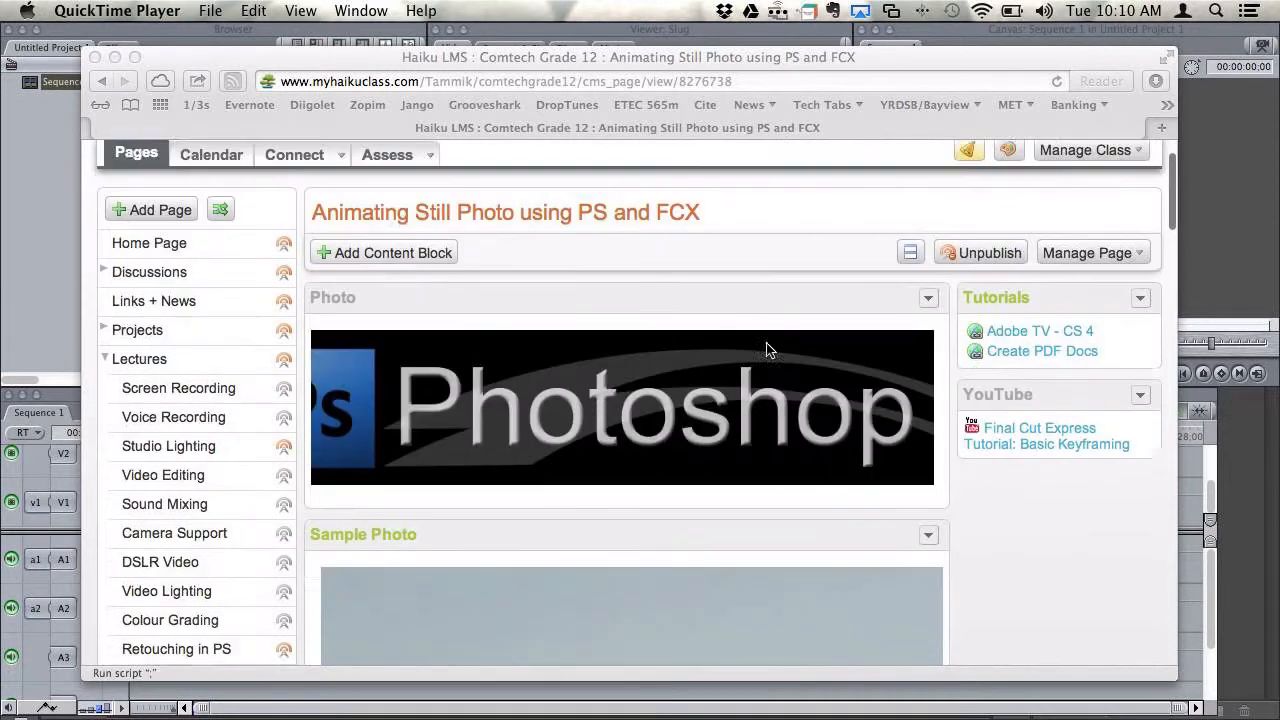
scroll(766, 342, down, 15)
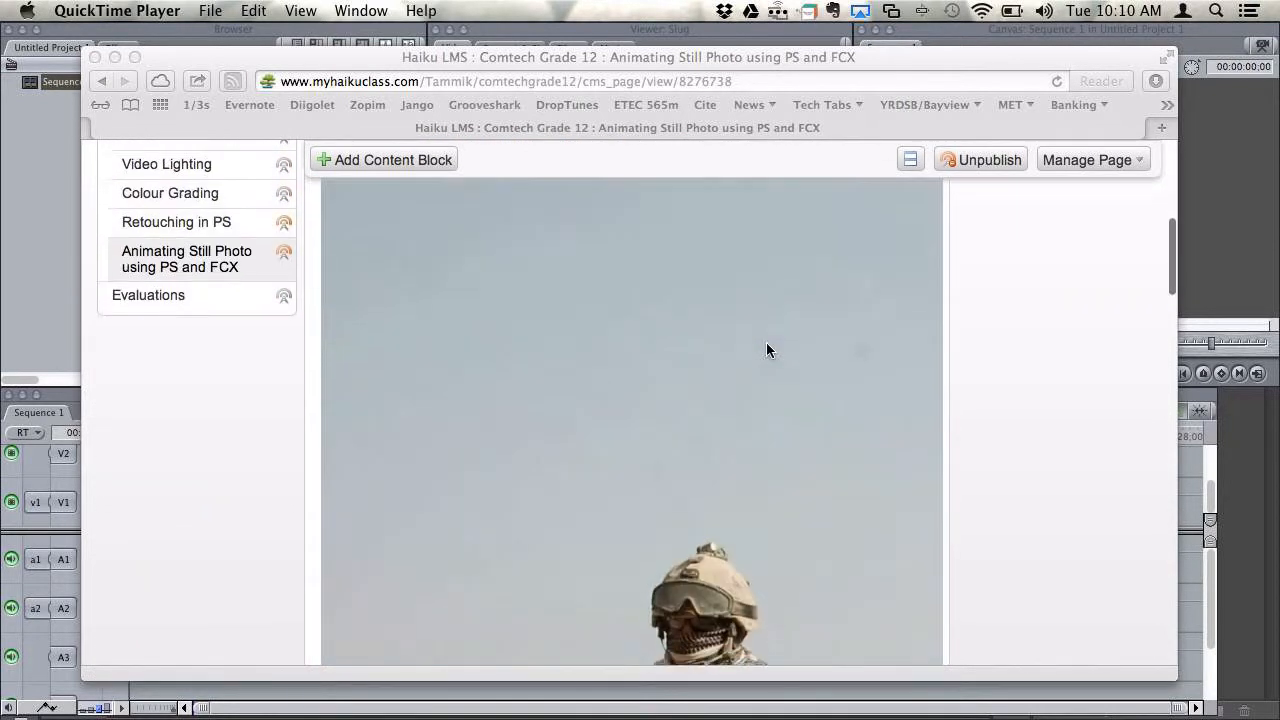
scroll(766, 342, down, 15)
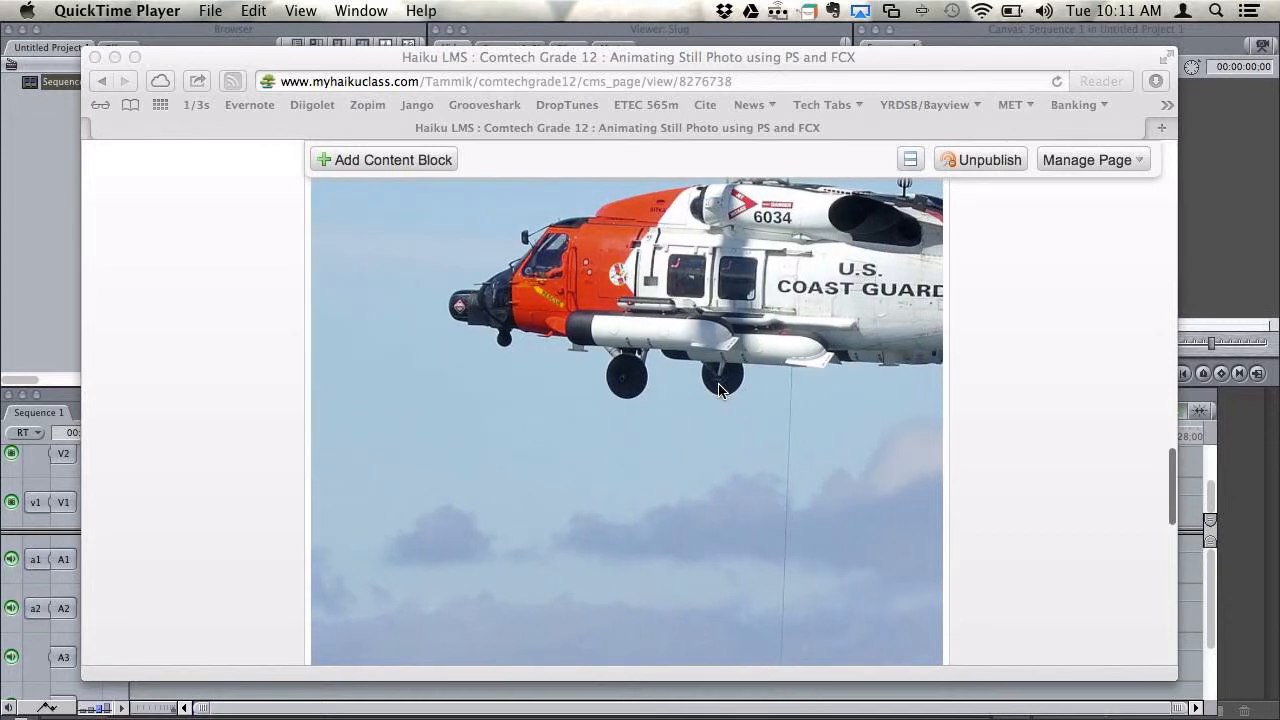
click(638, 593)
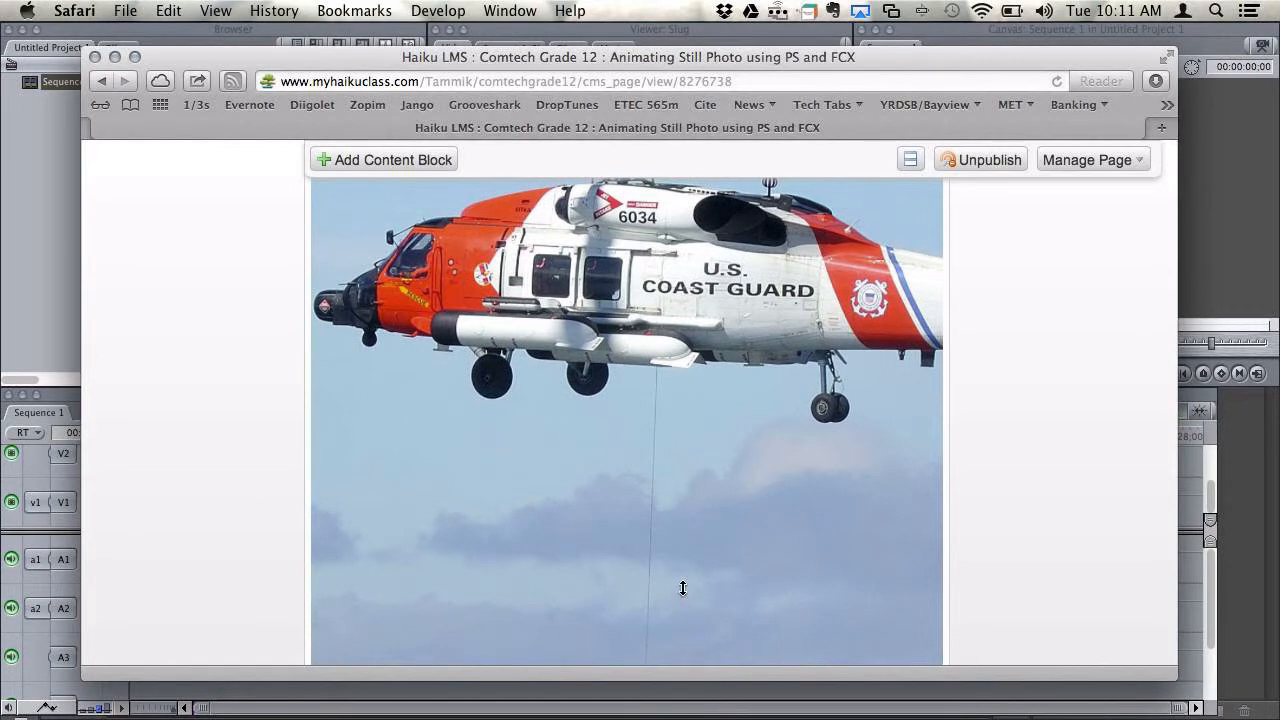
Switch to Photoshop and examine the helicopter, cable and hanging rescuers in the photo up close.
mouse_move(705, 708)
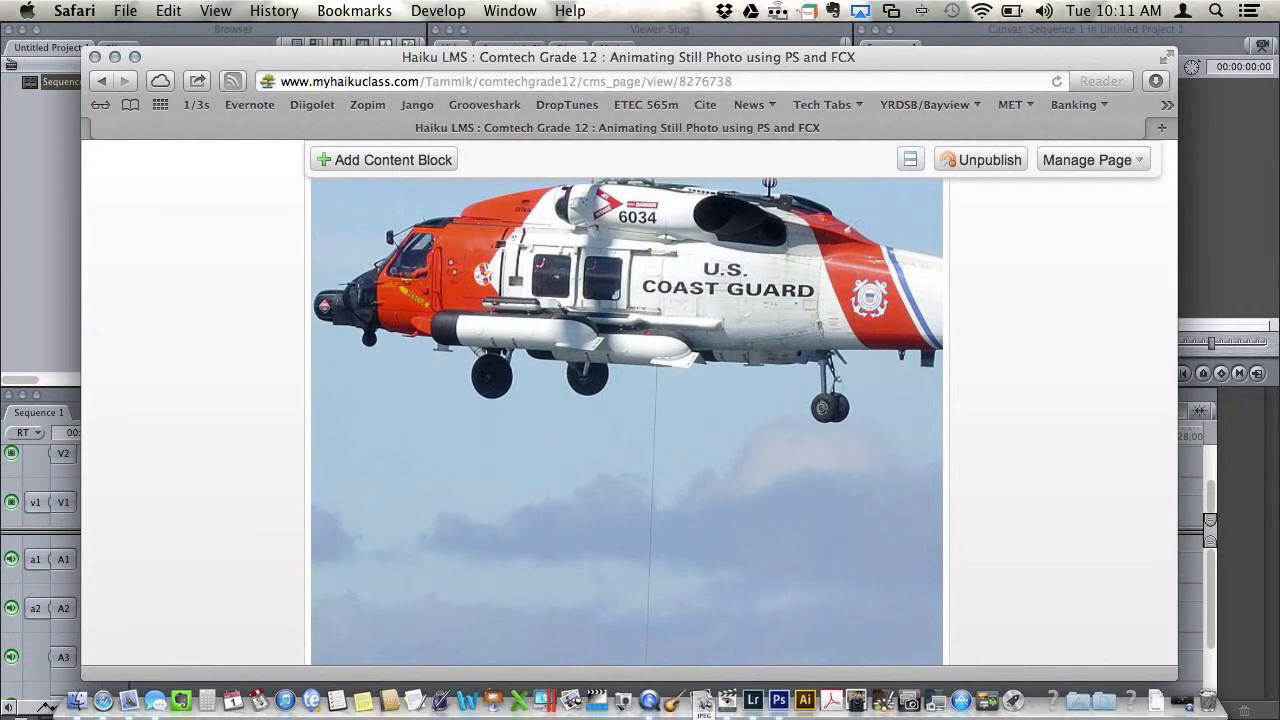
click(779, 700)
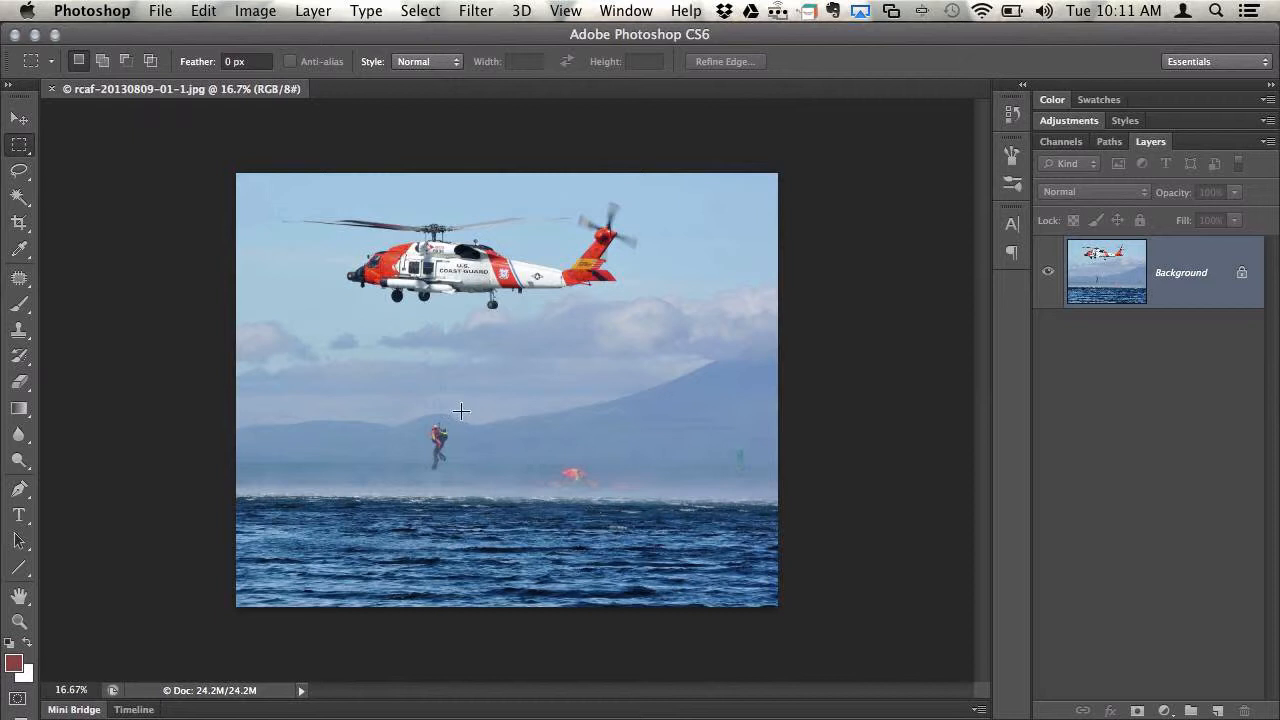
key(super+equal)
key(super+equal)
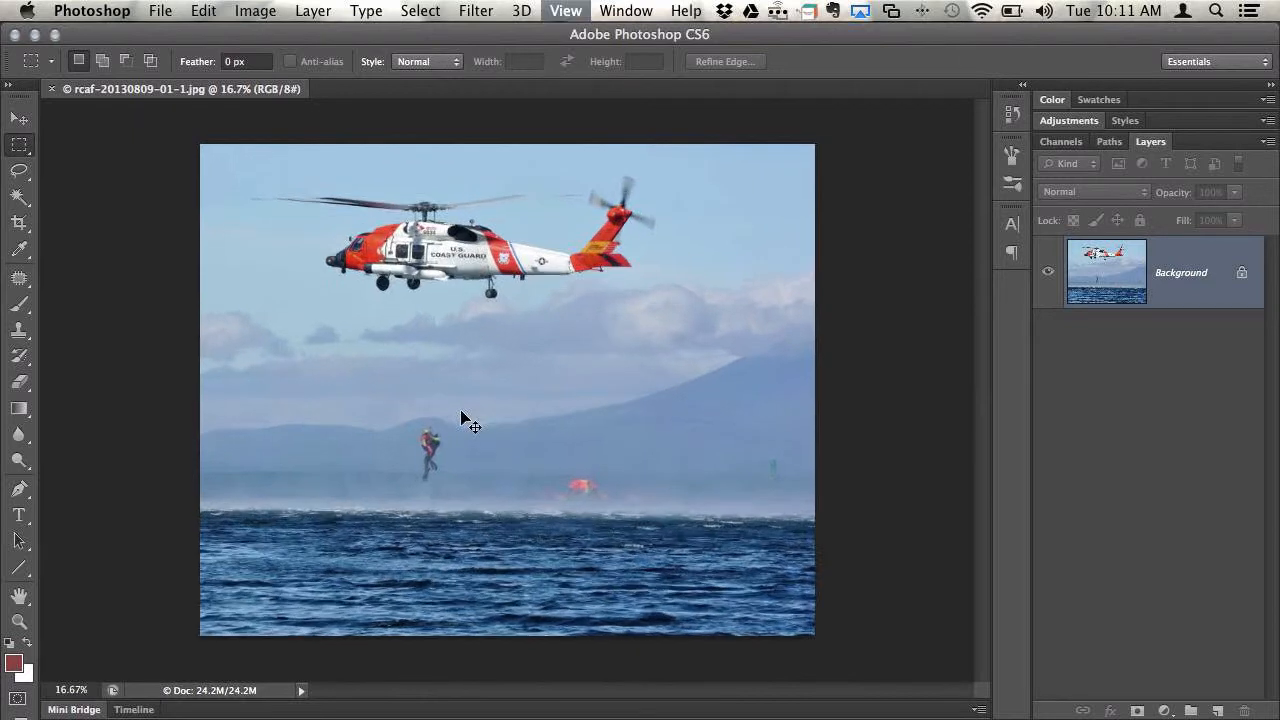
key(super+equal)
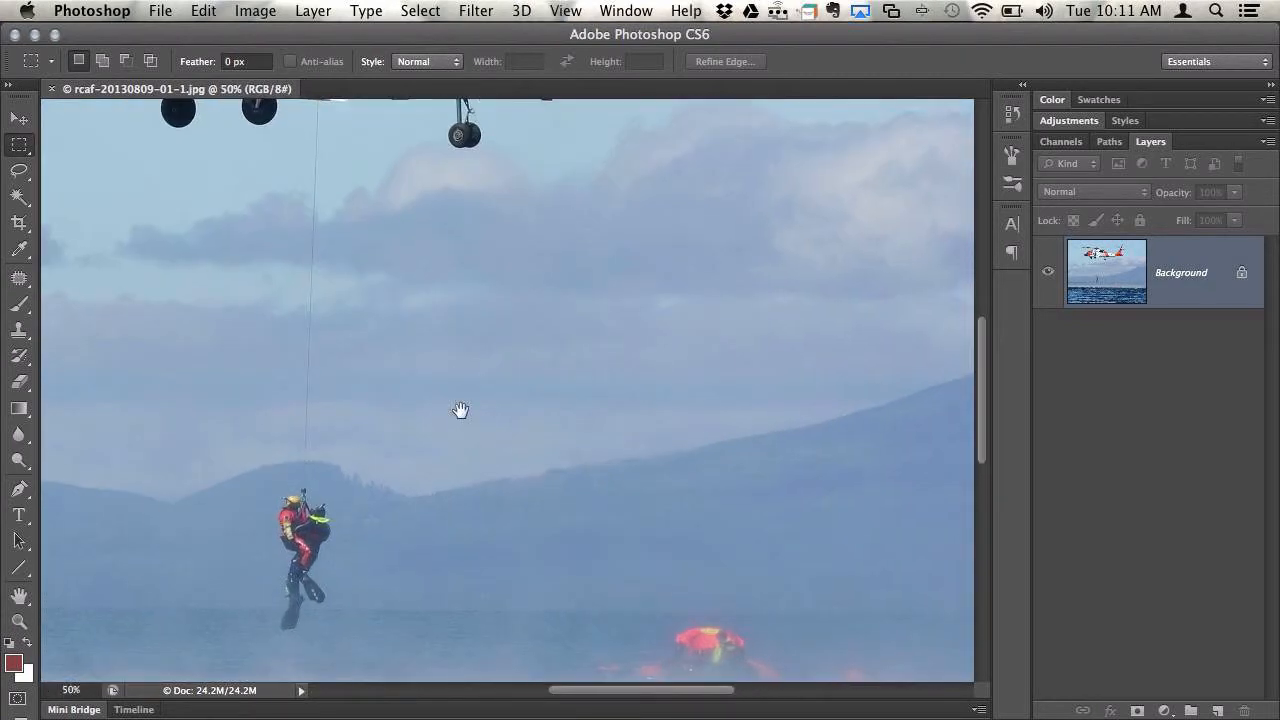
drag(460, 411, 557, 357)
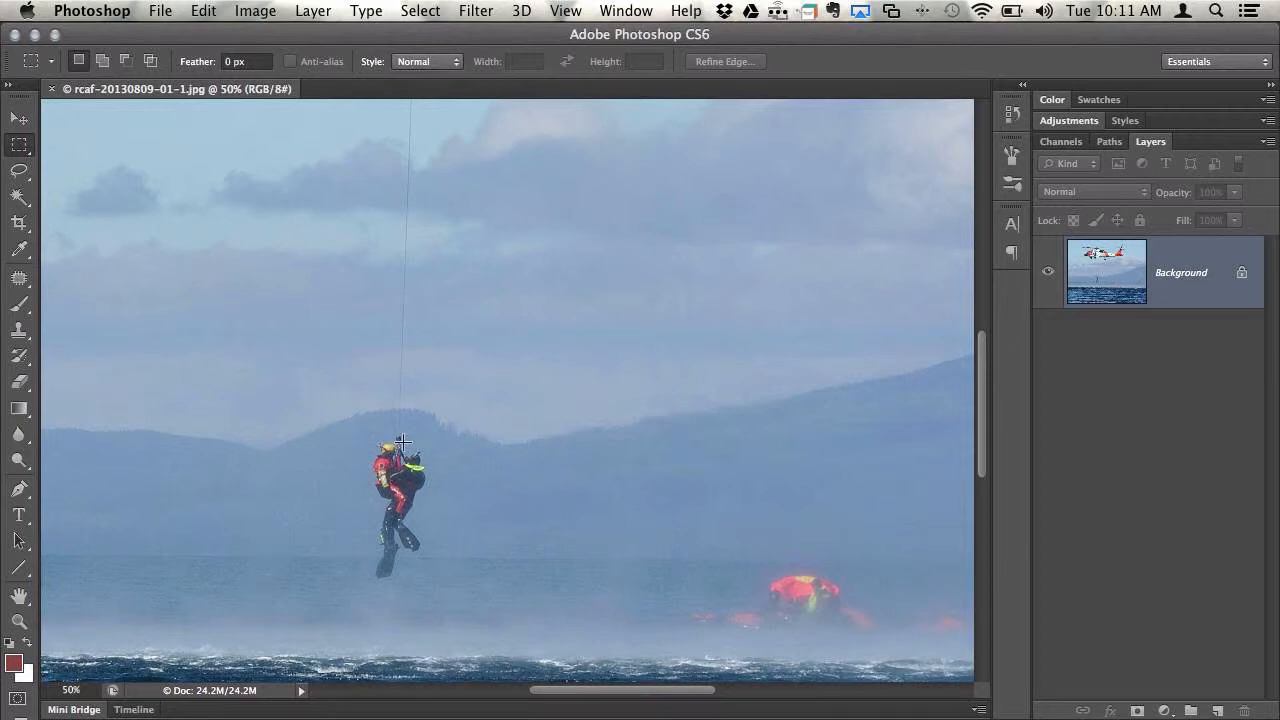
scroll(405, 444, up, 5)
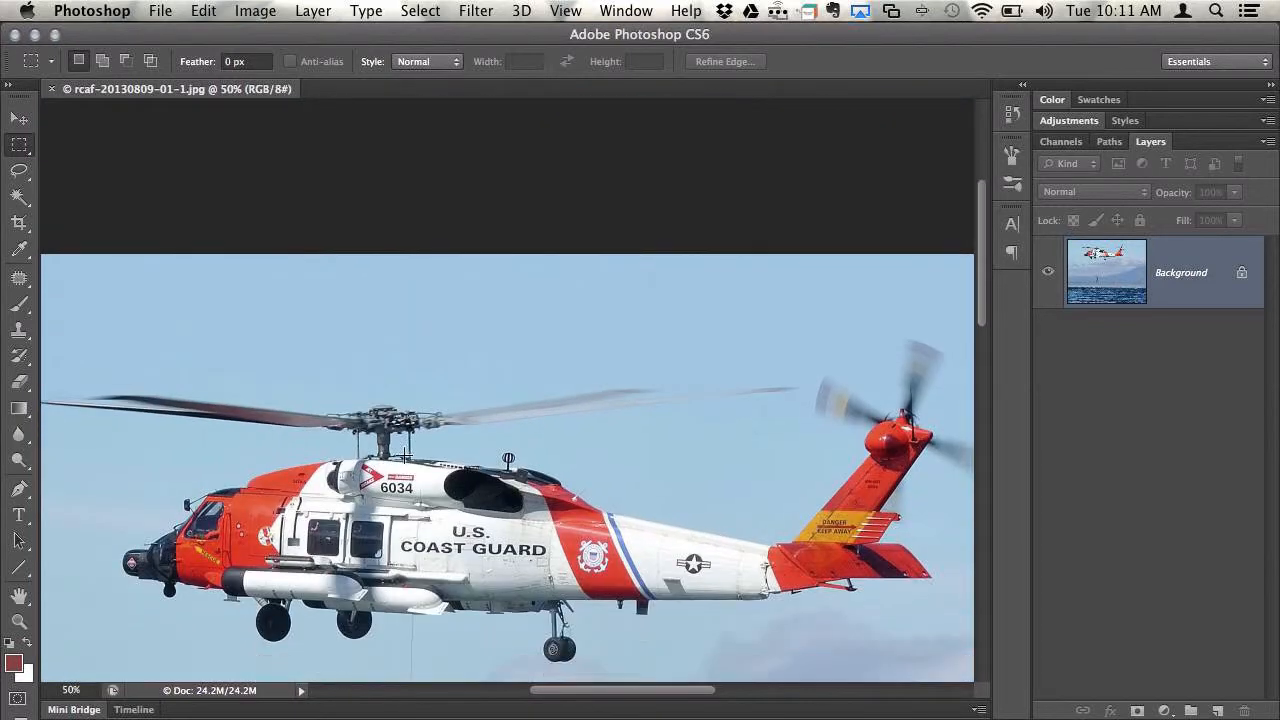
scroll(404, 455, down, 3)
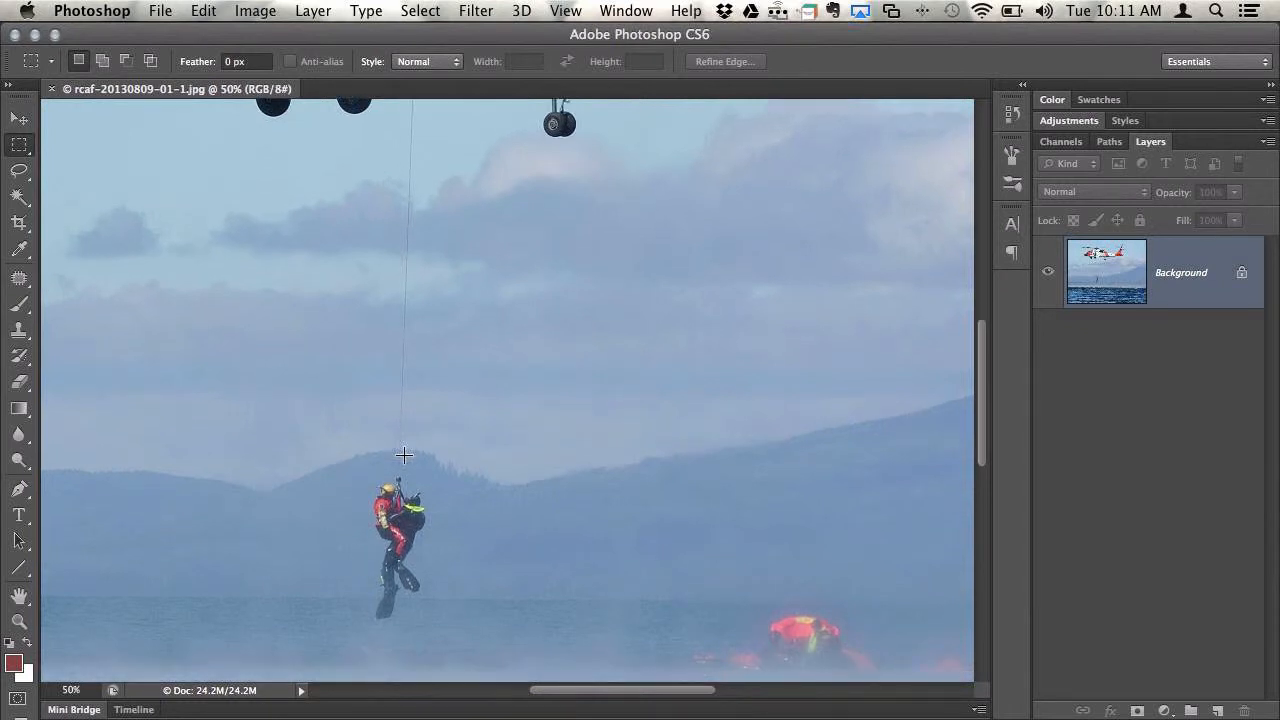
scroll(404, 455, down, 3)
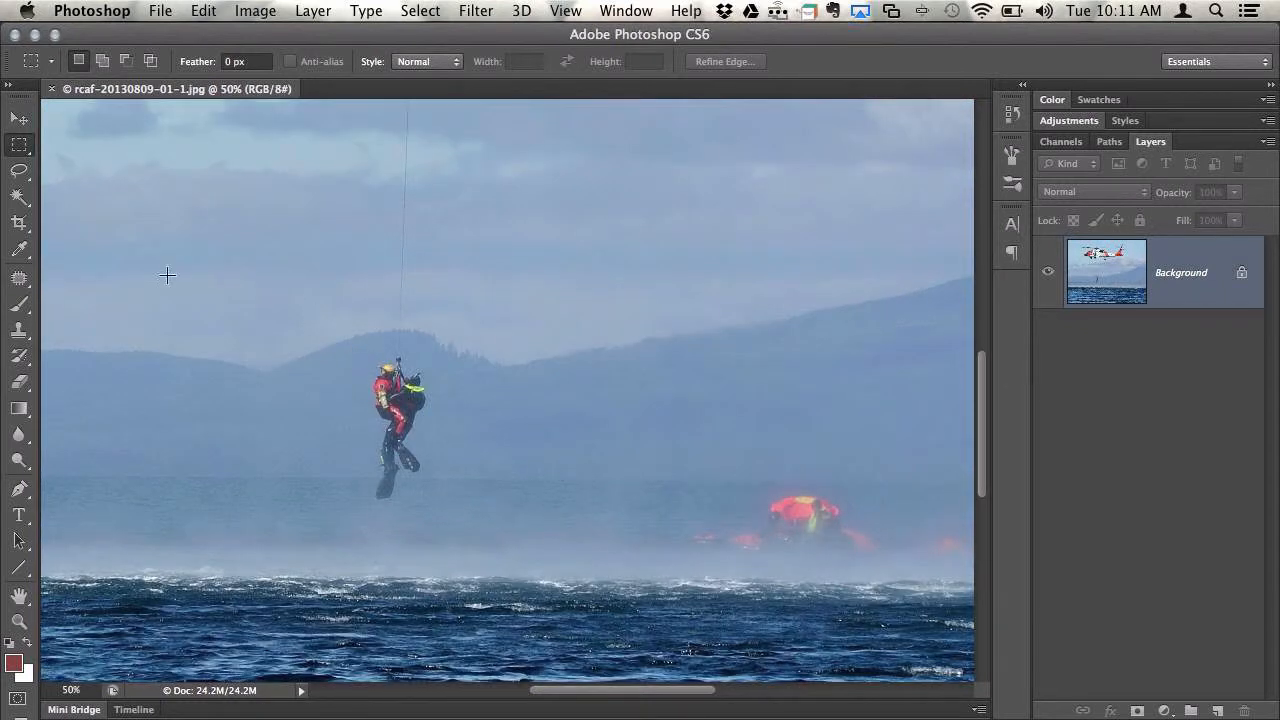
Create a new path in the helicopter photo and activate the Pen tool in Path mode.
click(20, 172)
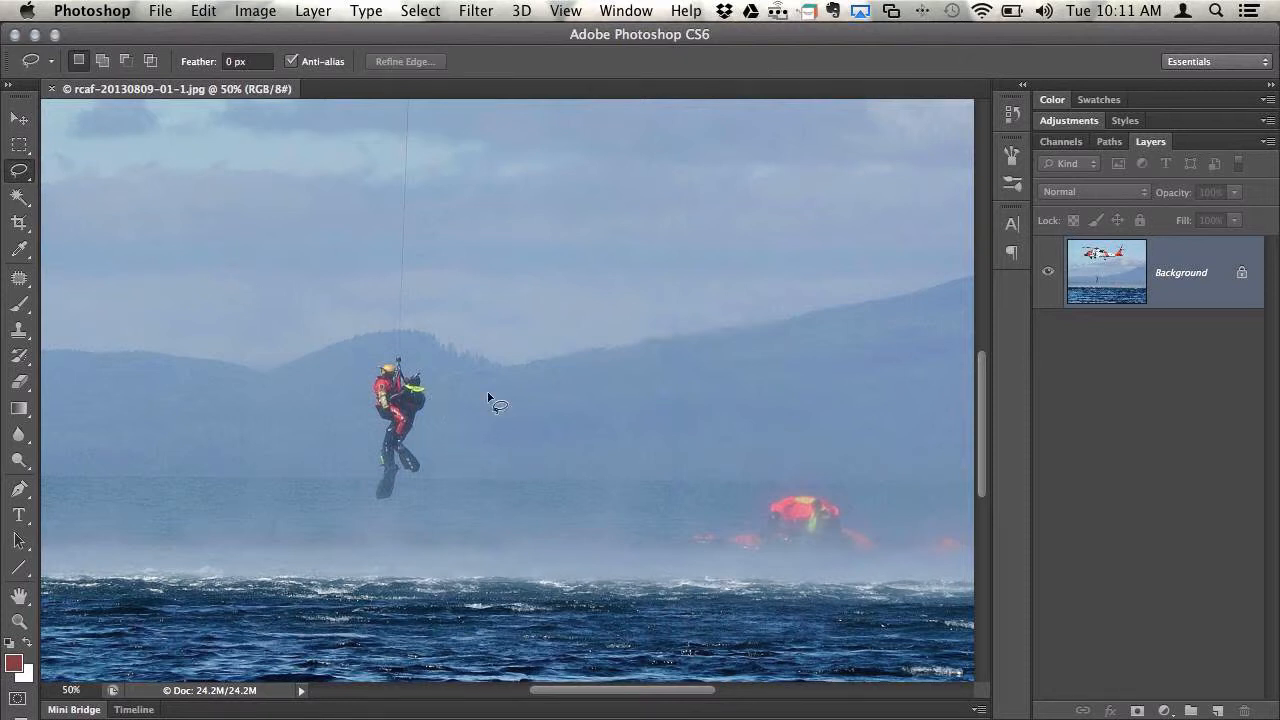
click(1108, 142)
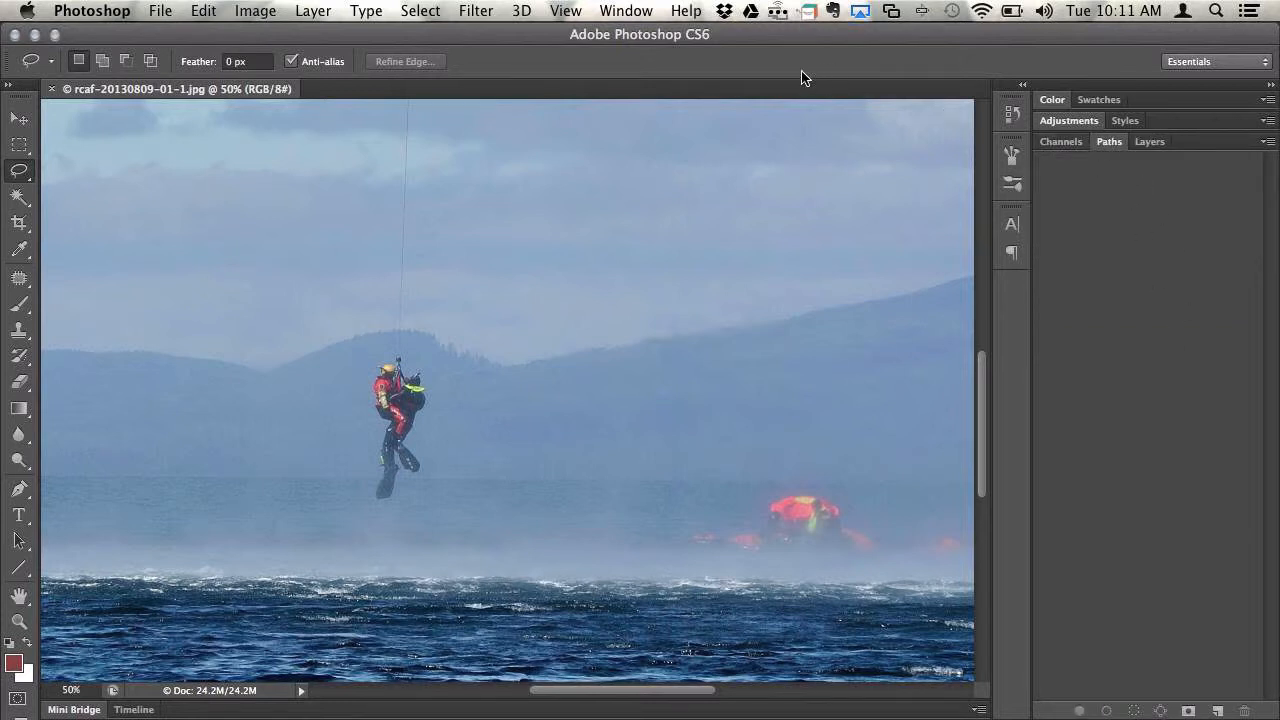
click(627, 12)
click(1206, 538)
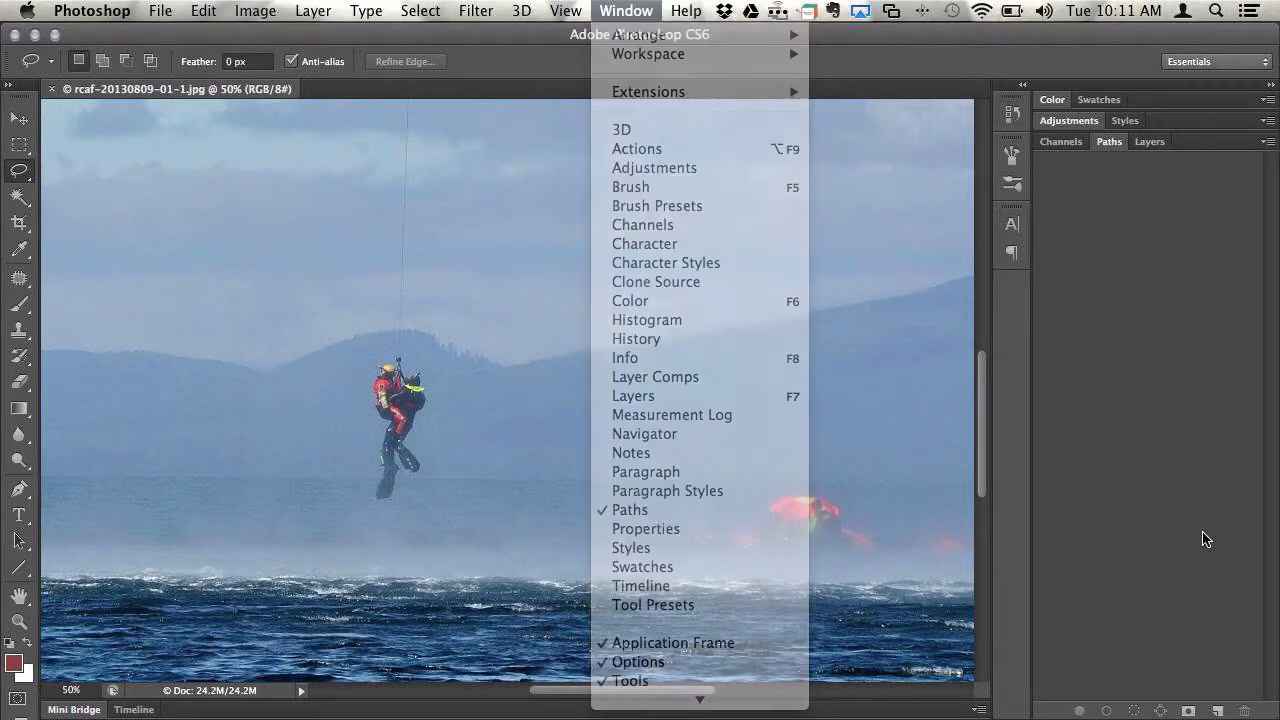
click(1216, 711)
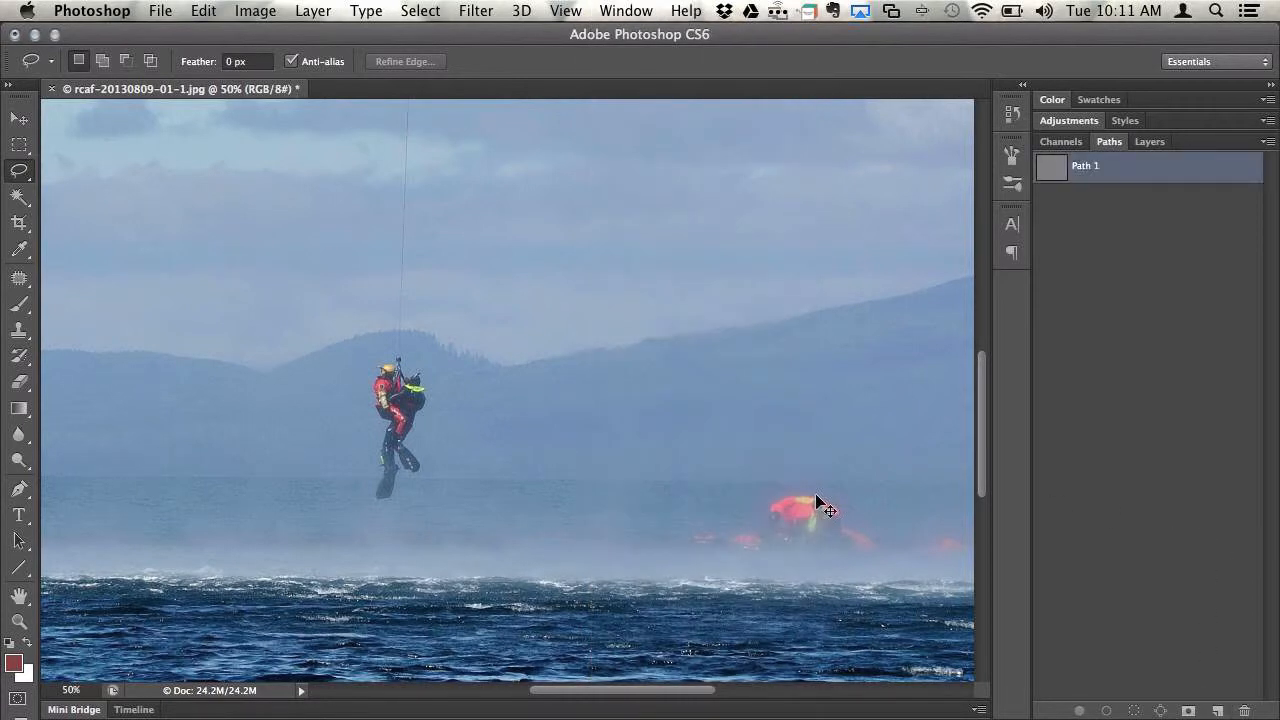
key(p)
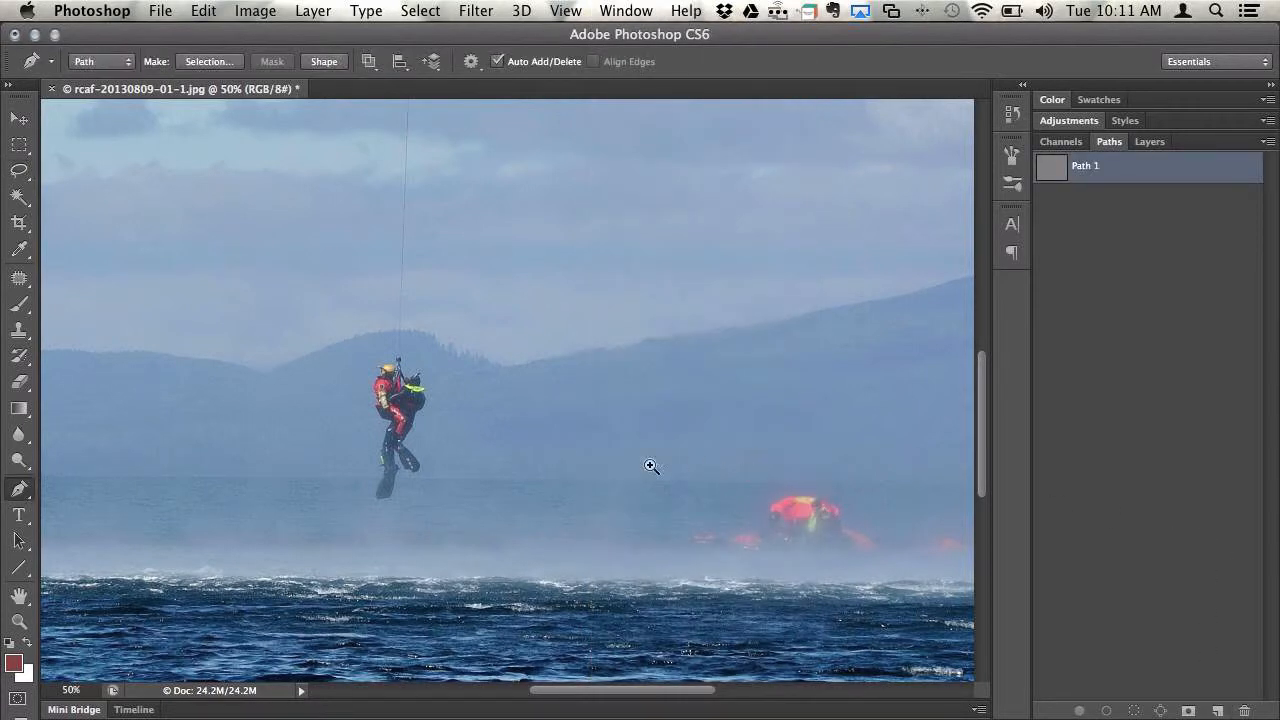
Start tracing the hanging pair with the Pen tool, from the gloved hand around the raised snorkel and down the rounded back.
drag(349, 353, 491, 468)
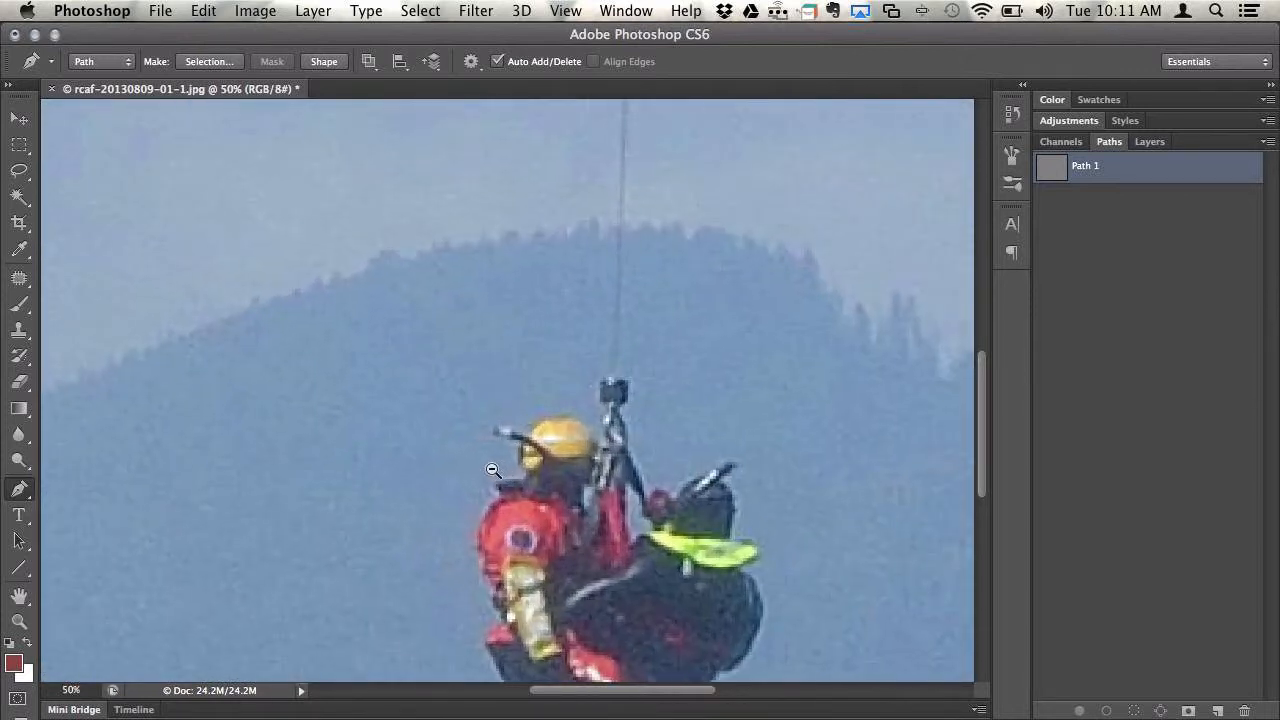
drag(558, 495, 427, 359)
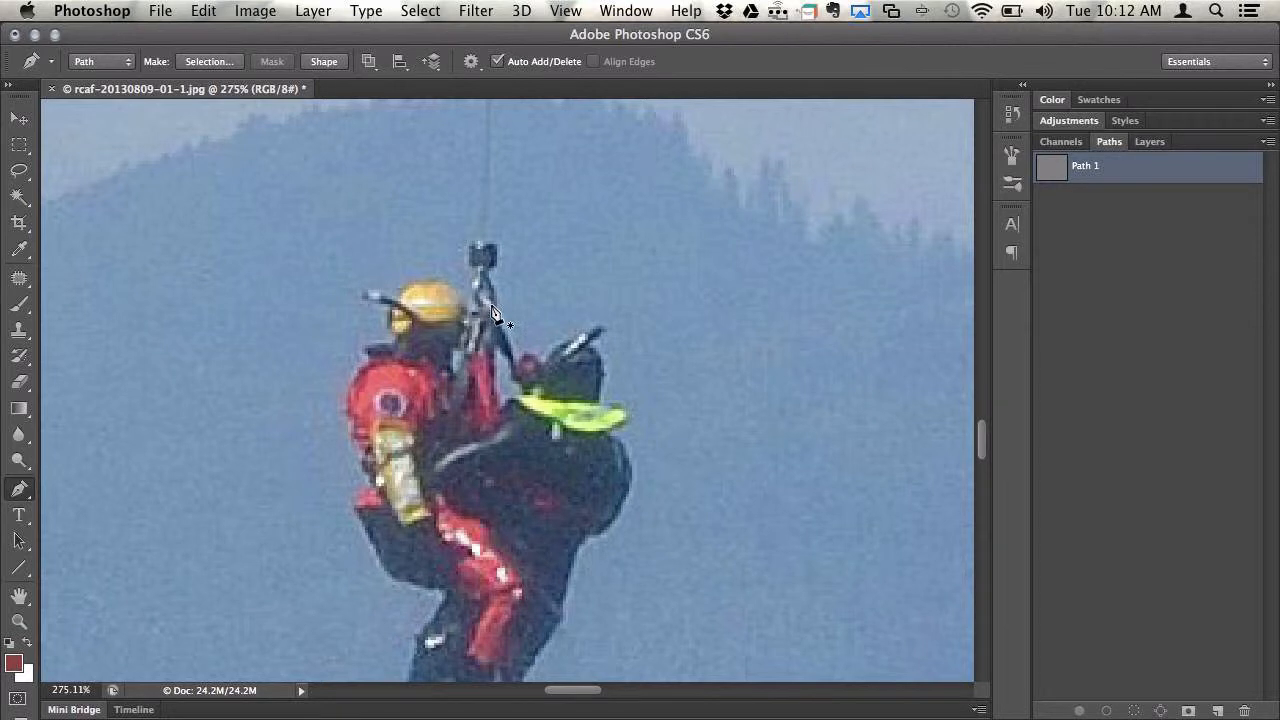
key(super+equal)
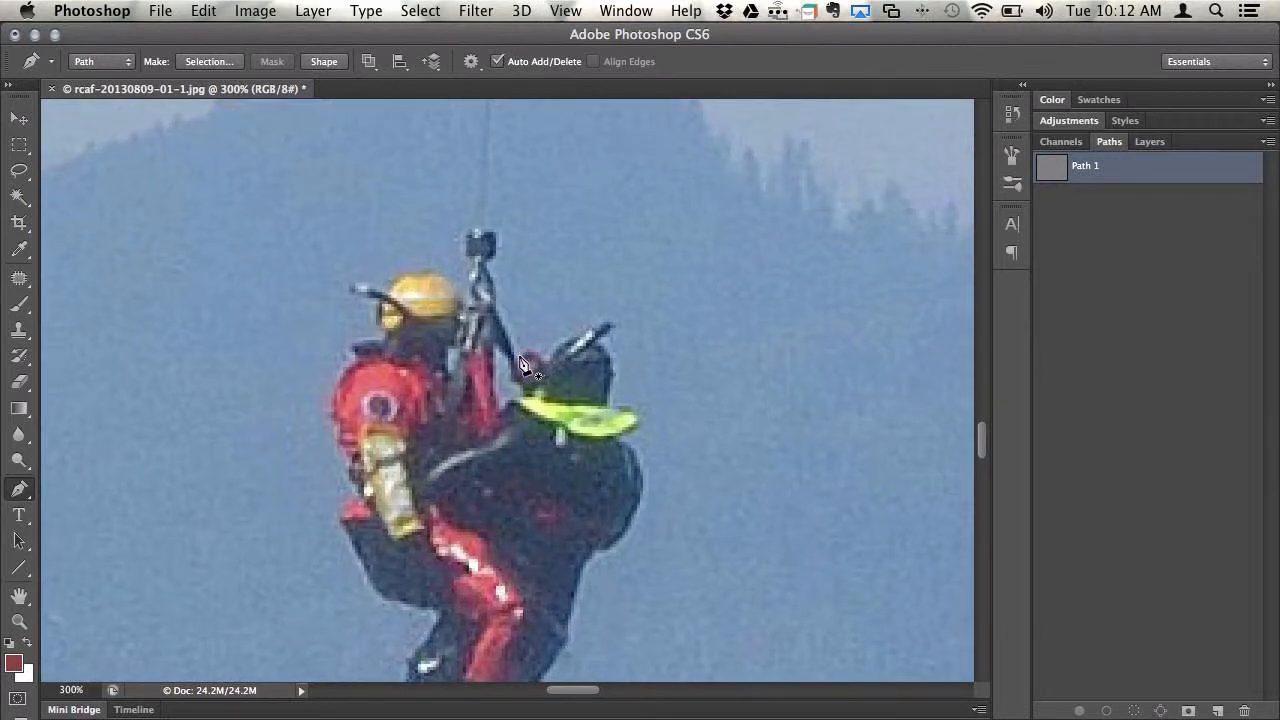
click(527, 350)
click(611, 323)
click(597, 344)
click(607, 381)
click(612, 545)
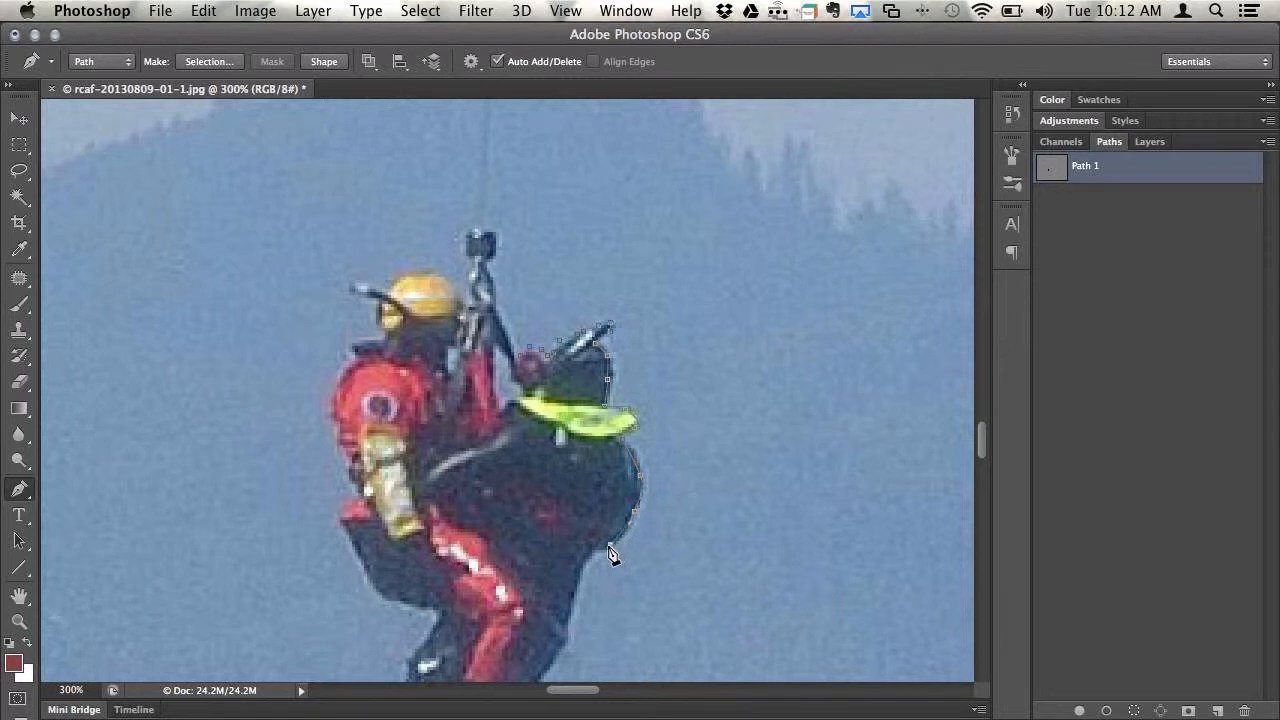
Continue the path down the back of the thigh and around the rear leg's flipper.
click(567, 618)
drag(566, 616, 588, 352)
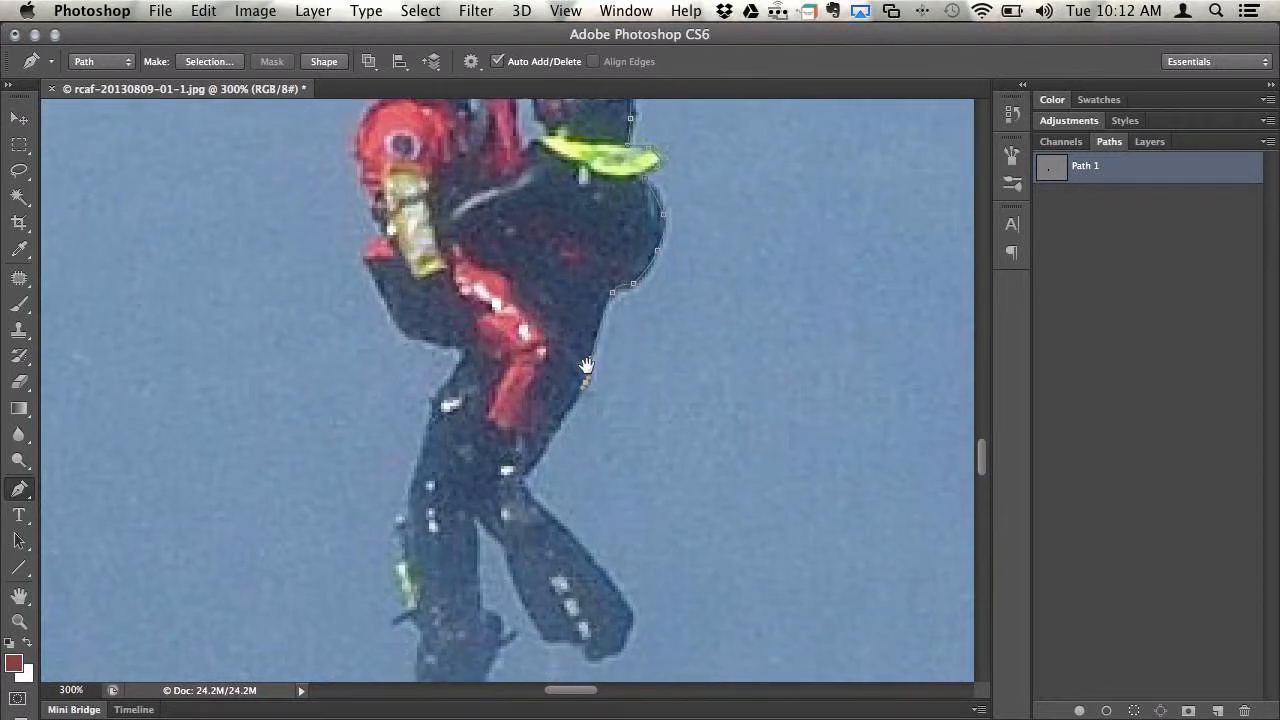
click(538, 461)
drag(559, 524, 560, 526)
drag(637, 543, 579, 343)
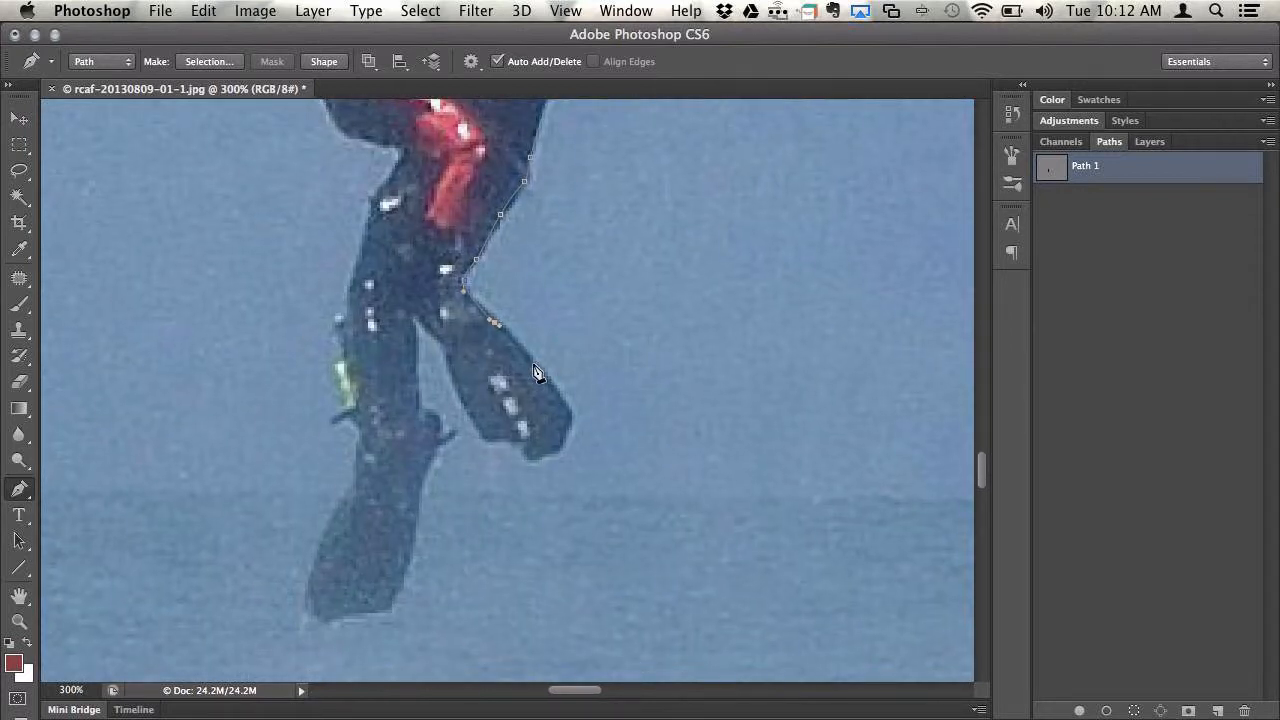
drag(567, 410, 498, 441)
click(480, 436)
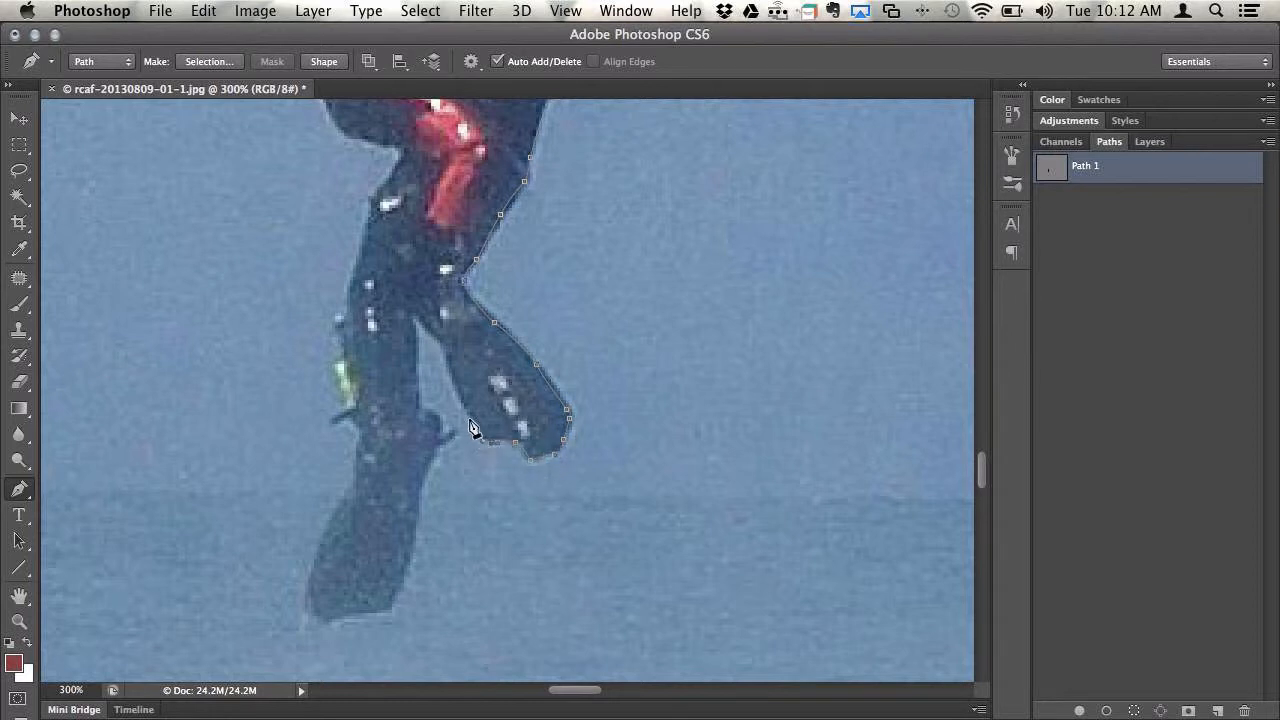
Trace the gap between the two legs and the inner edge of the lower leg and its flipper.
click(440, 343)
click(407, 316)
click(411, 340)
drag(411, 341, 412, 355)
drag(418, 408, 421, 506)
click(451, 434)
click(442, 440)
drag(404, 576, 401, 586)
Carry the path around the tip of the lower flipper and up its outer edge to the ankle.
click(338, 617)
click(315, 614)
click(305, 600)
click(318, 547)
click(348, 475)
click(333, 420)
click(352, 417)
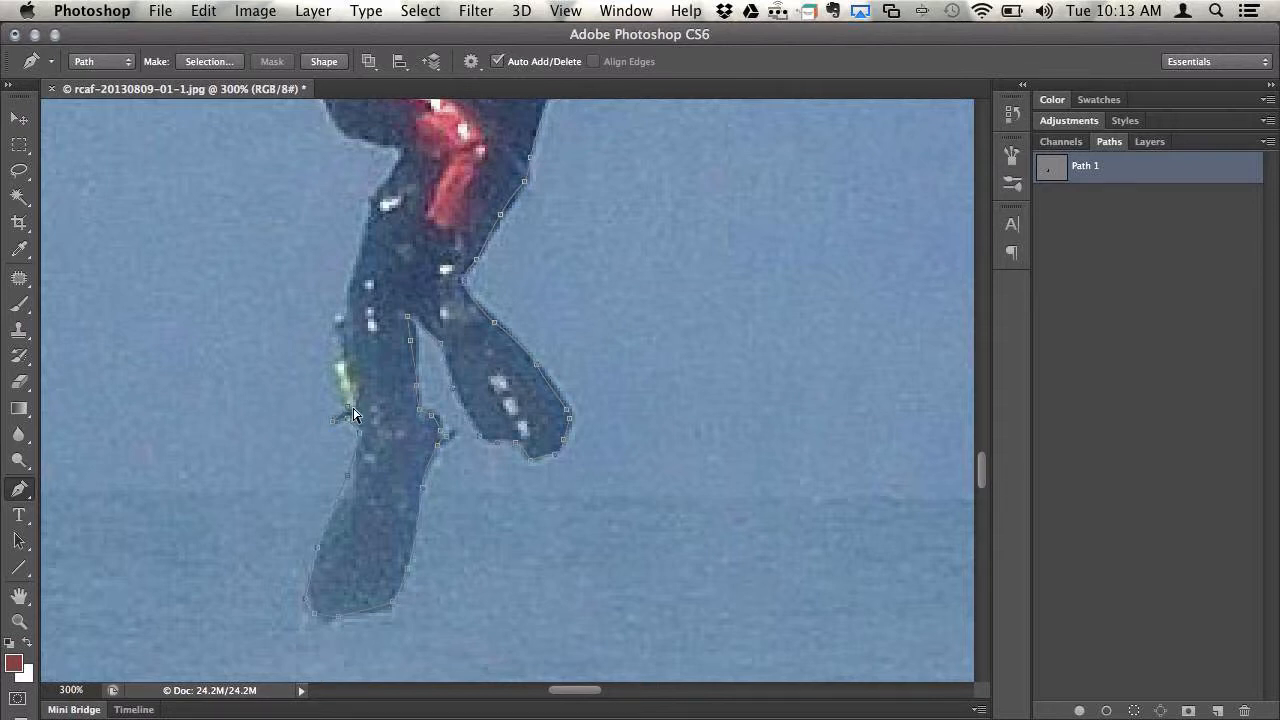
Trace up the outer edge of the leg, thigh and red jacket to the helmet snorkel, undoing misplaced anchor points.
super+click(352, 408)
click(348, 407)
drag(346, 394, 343, 385)
key(super+z)
drag(345, 386, 340, 371)
key(super+z)
drag(388, 152, 463, 306)
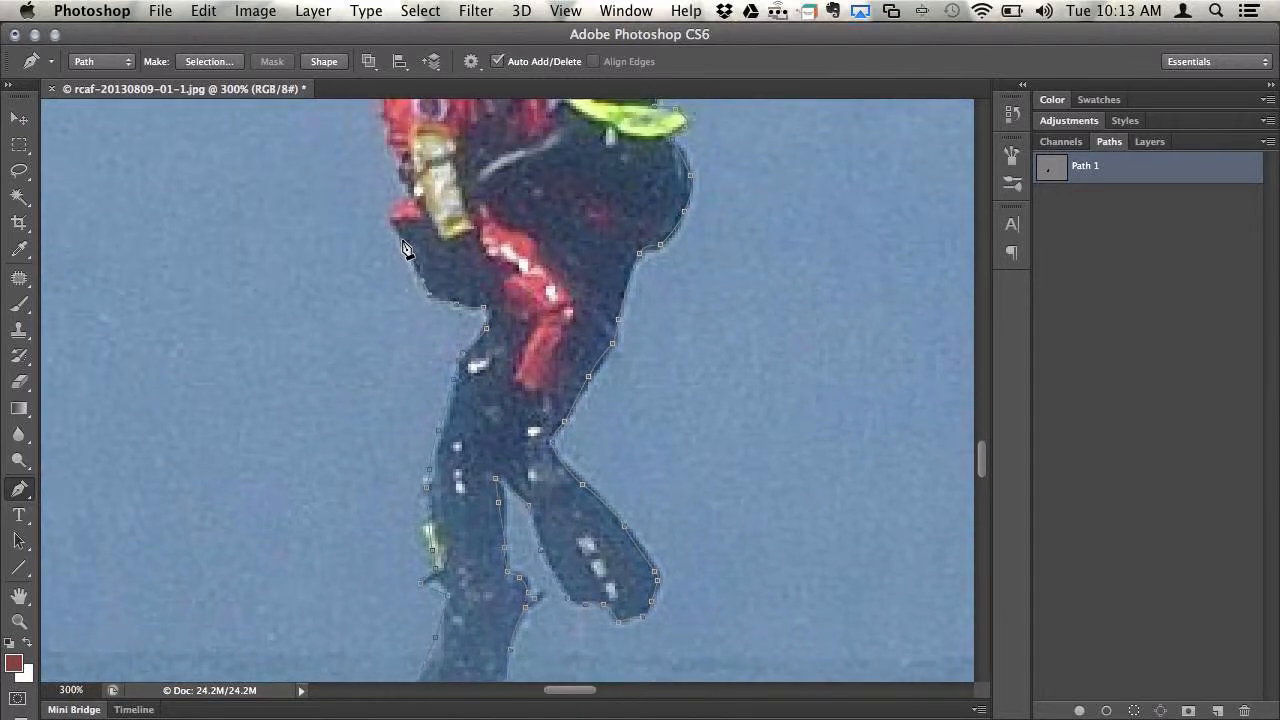
drag(456, 190, 471, 385)
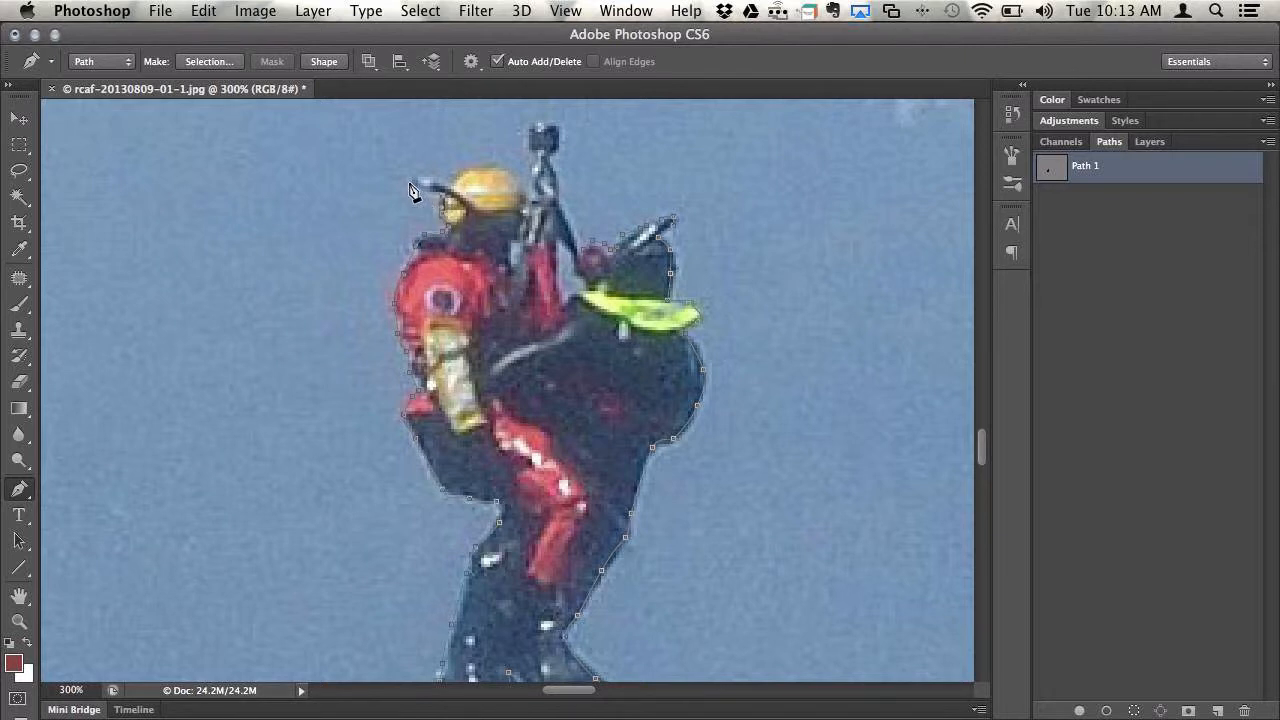
Trace over the yellow helmet and around the cable hook, closing the path at its starting point by the gloved hand.
click(468, 170)
click(485, 168)
click(508, 169)
click(523, 190)
click(589, 247)
super+click(584, 249)
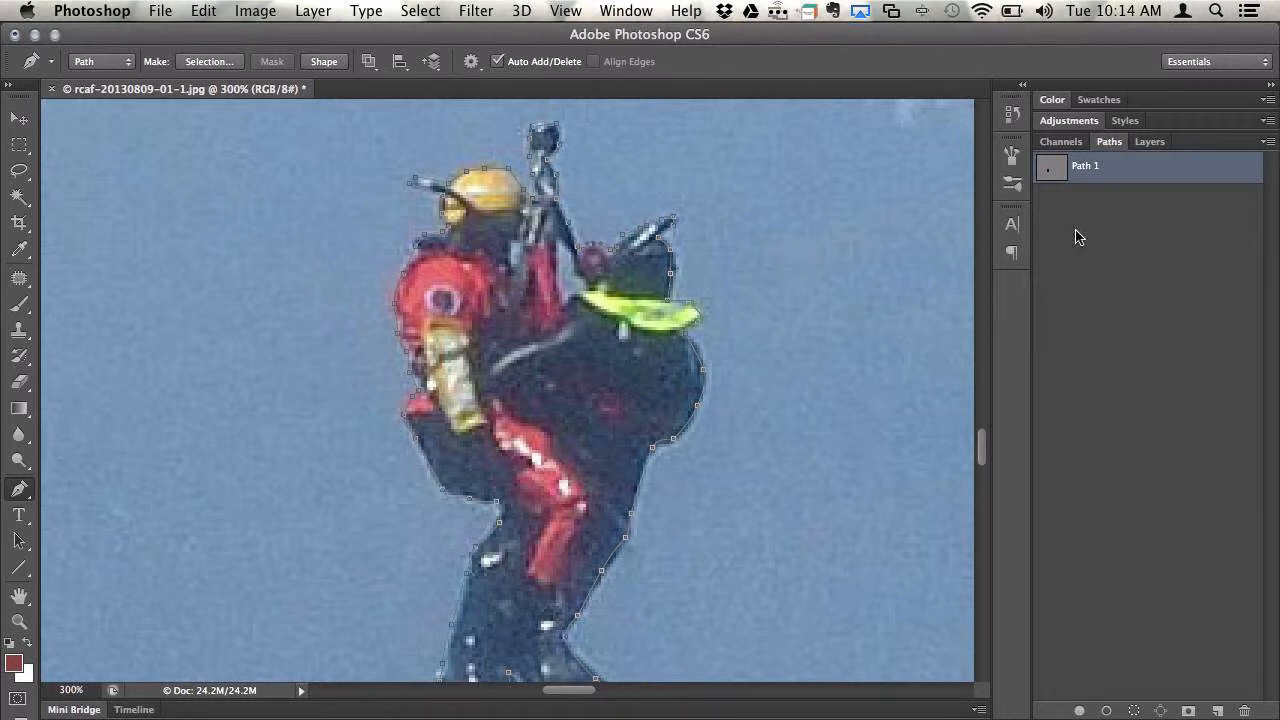
Convert the closed path into a new anti-aliased selection with a feather radius of 2 pixels.
click(1267, 141)
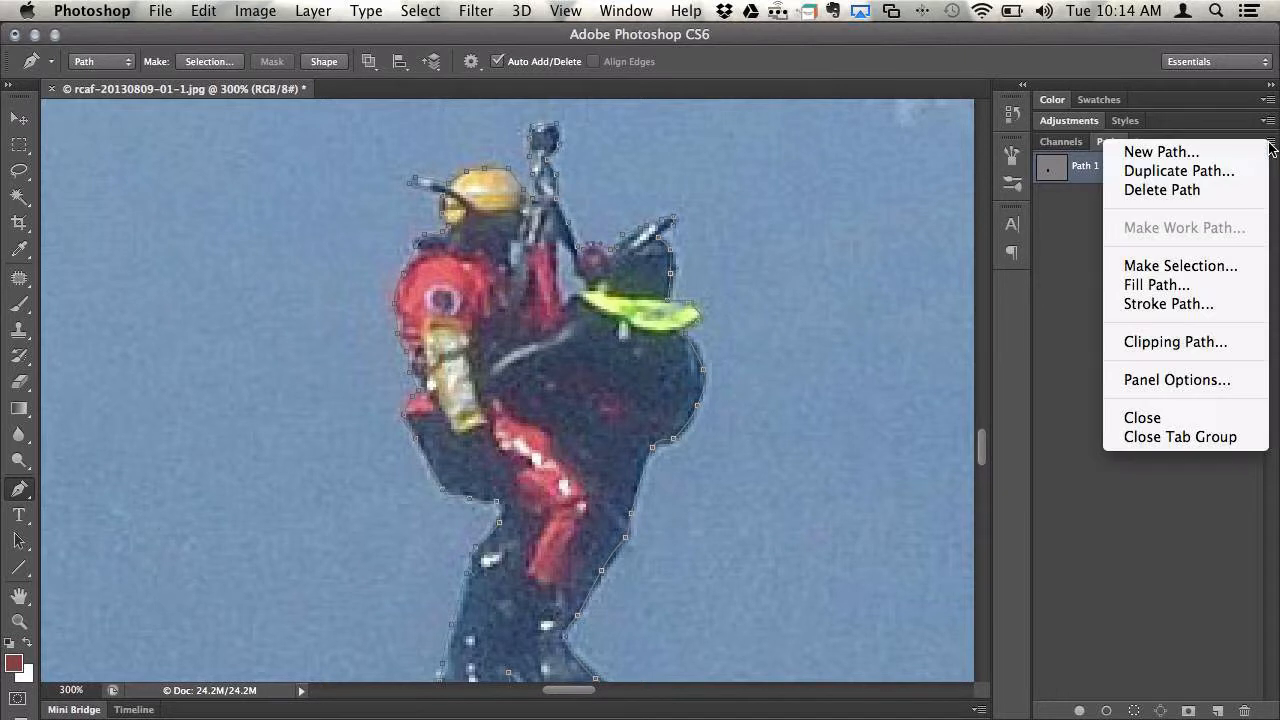
click(1220, 265)
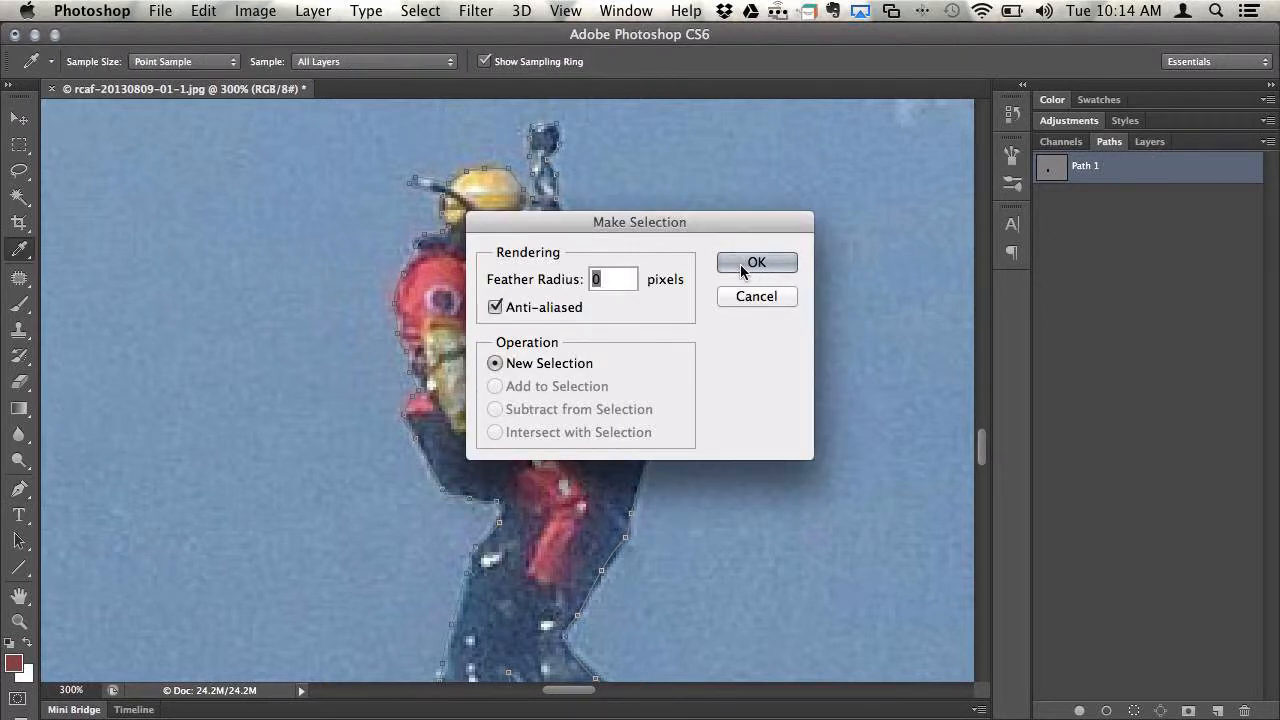
text(2)
click(757, 263)
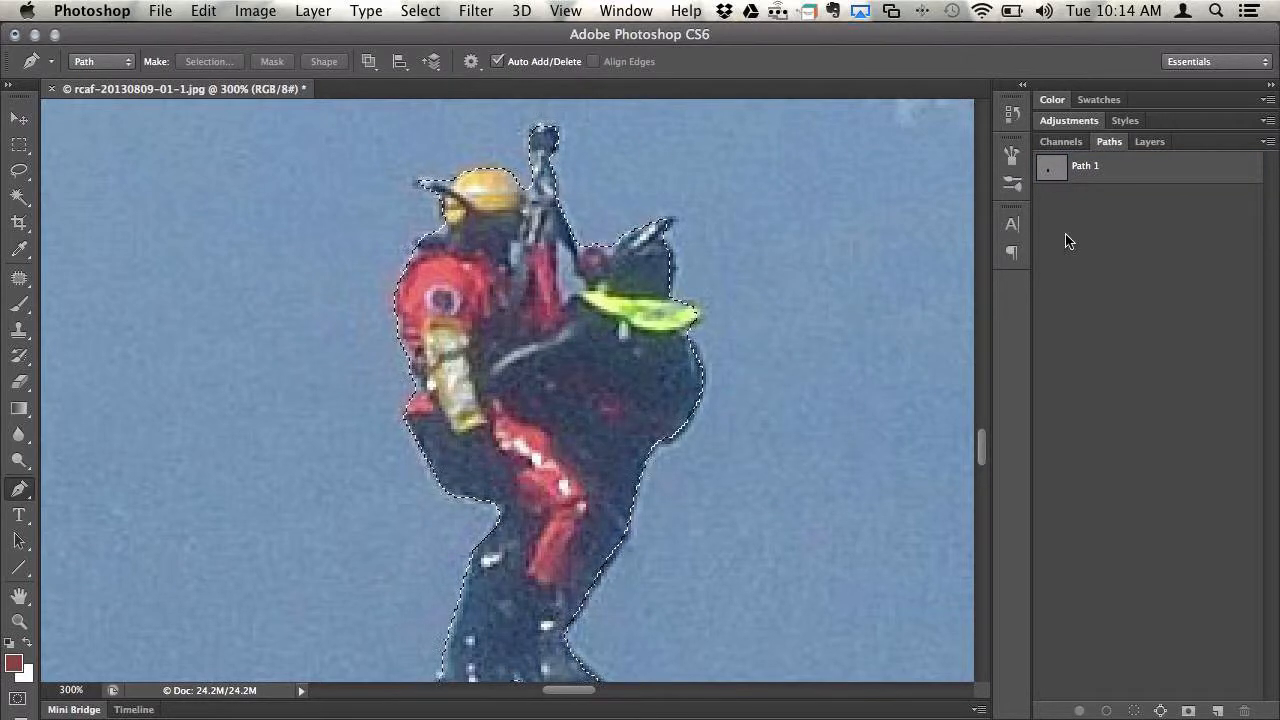
Copy the selected rescuers from the Background layer and paste them onto a new layer.
click(1150, 141)
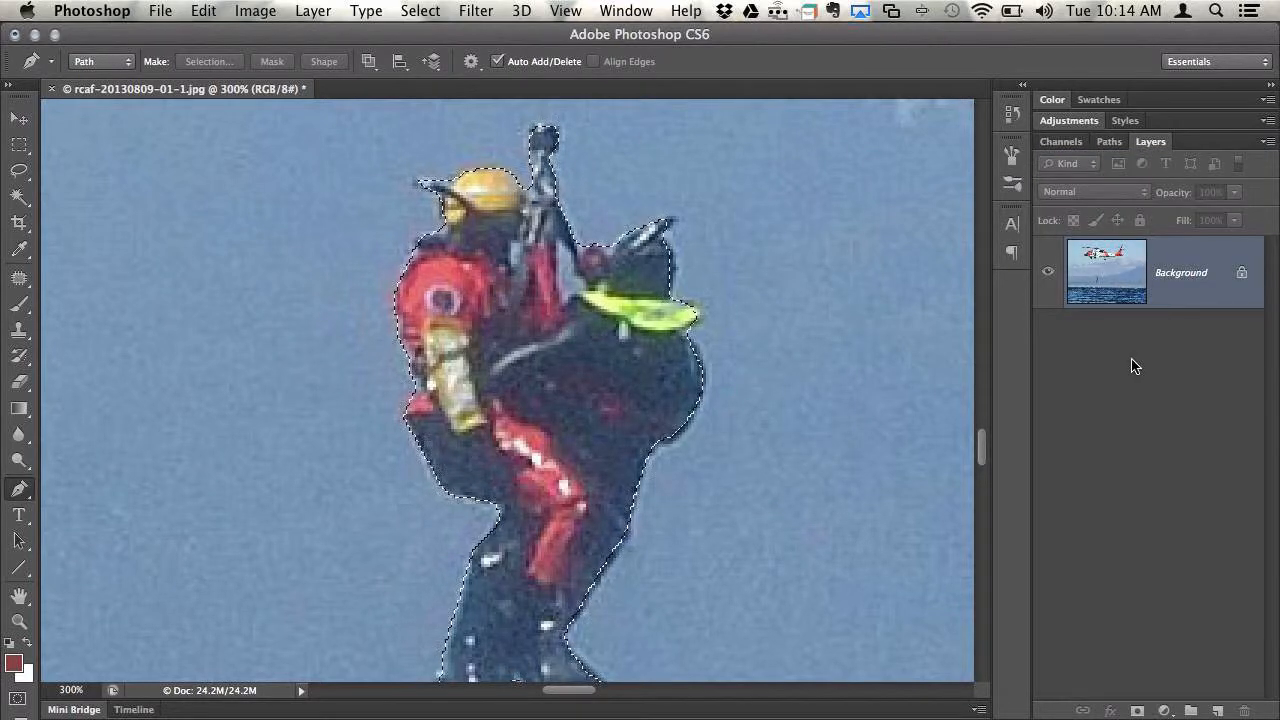
key(super+c)
key(super+v)
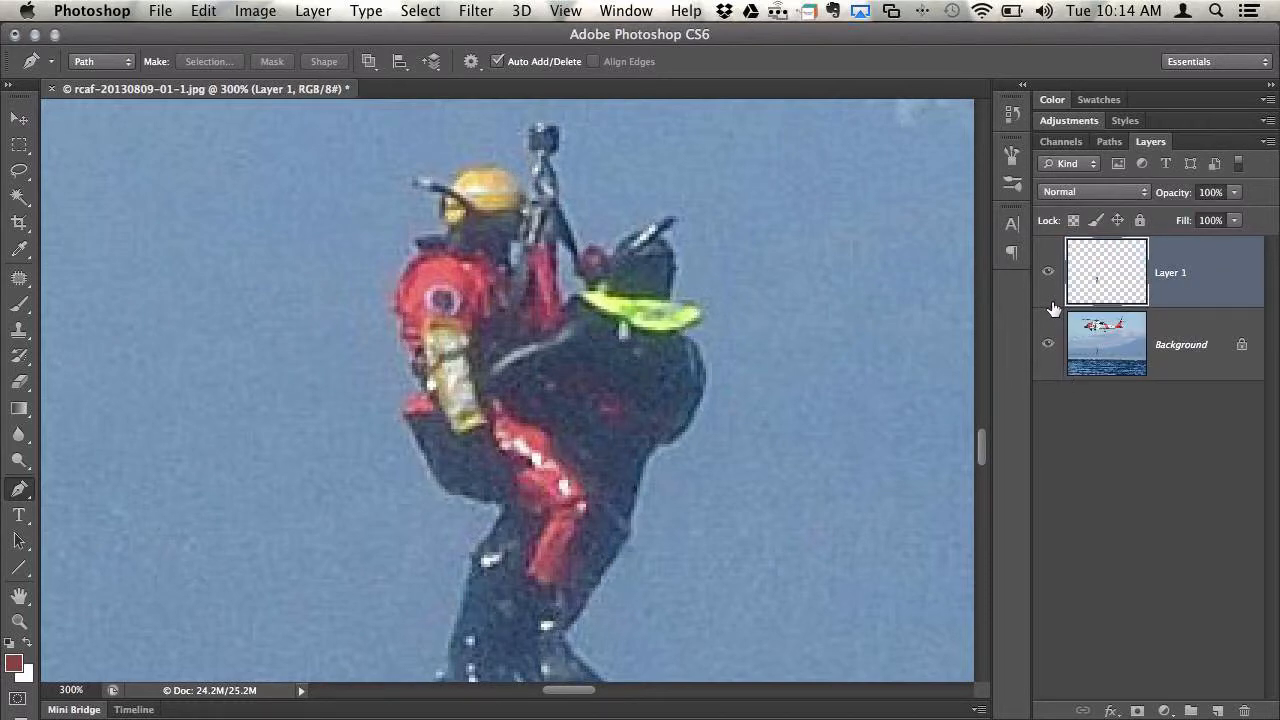
Toggle the Background layer's visibility repeatedly to check the cut-out of the rescuers, leaving the layer shown.
click(1048, 345)
click(1049, 346)
click(1049, 346)
click(1049, 346)
click(1049, 346)
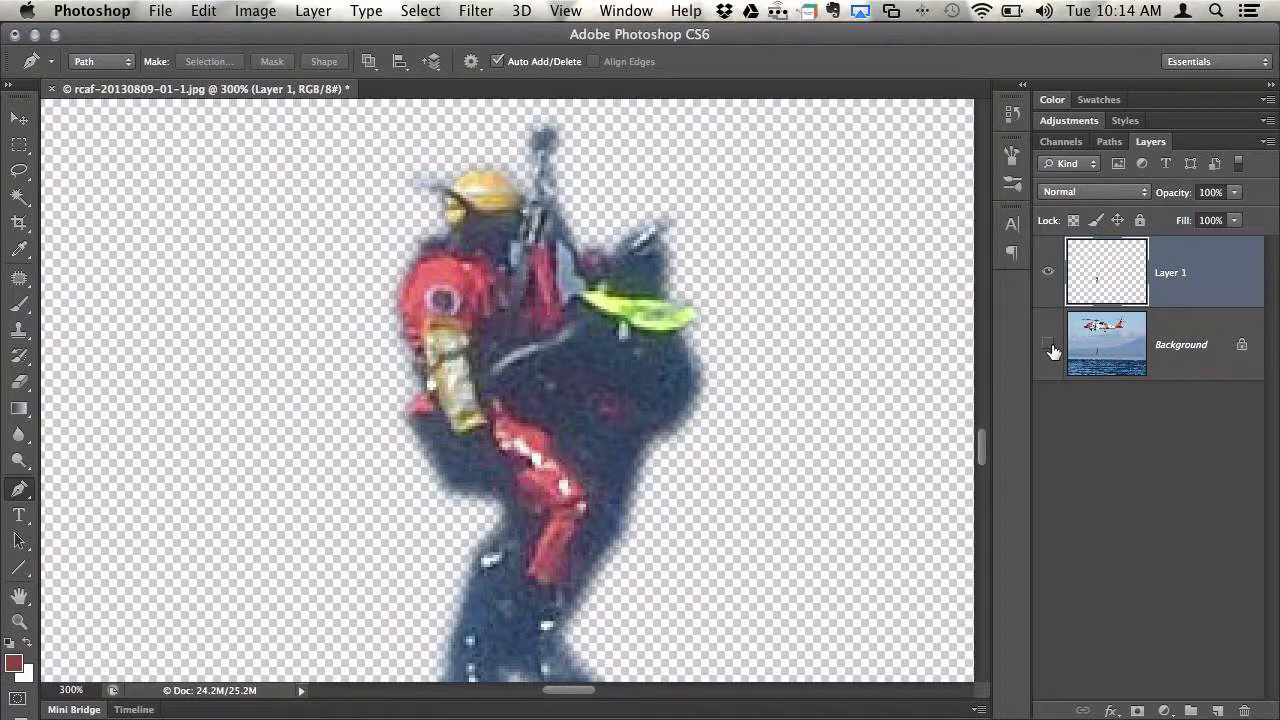
click(1049, 346)
click(1049, 346)
click(1049, 346)
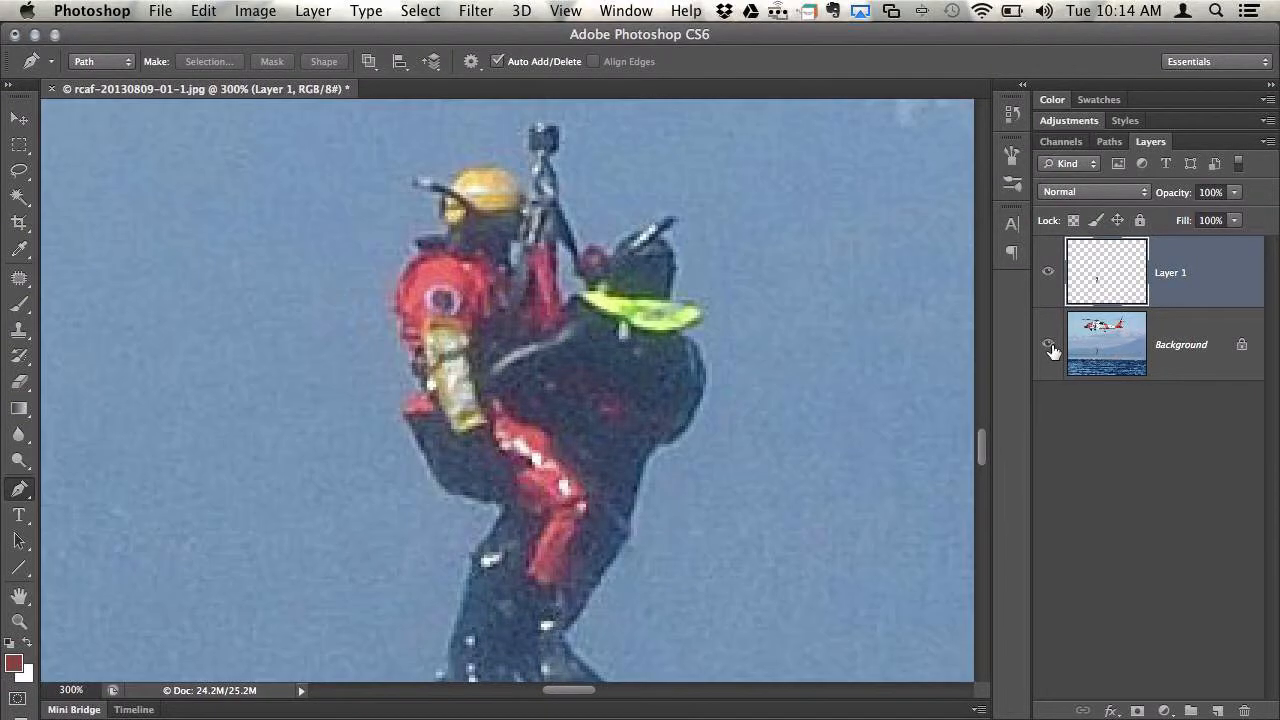
Hide Layer 1 and make the Background layer active.
click(1049, 346)
click(1049, 346)
click(1099, 347)
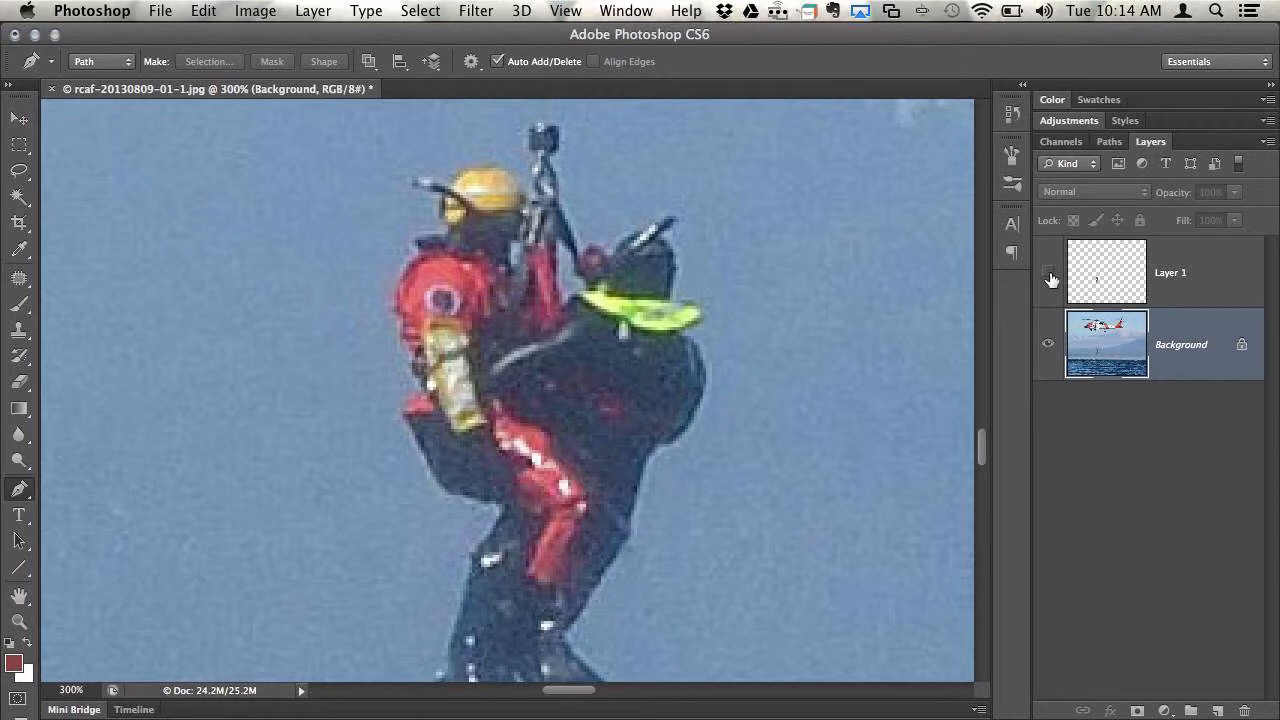
Draw a loose freehand lasso selection around both hanging rescuers on the Background layer, including the fins and cable hook.
key(super+1)
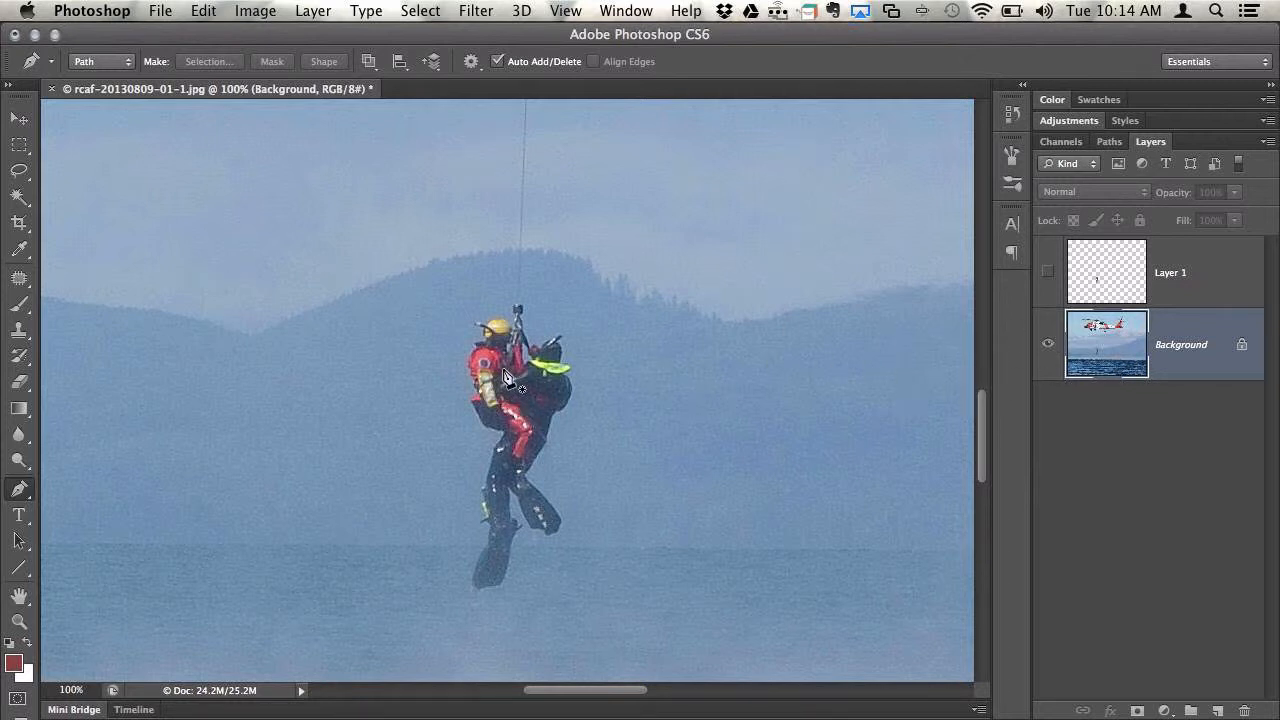
key(l)
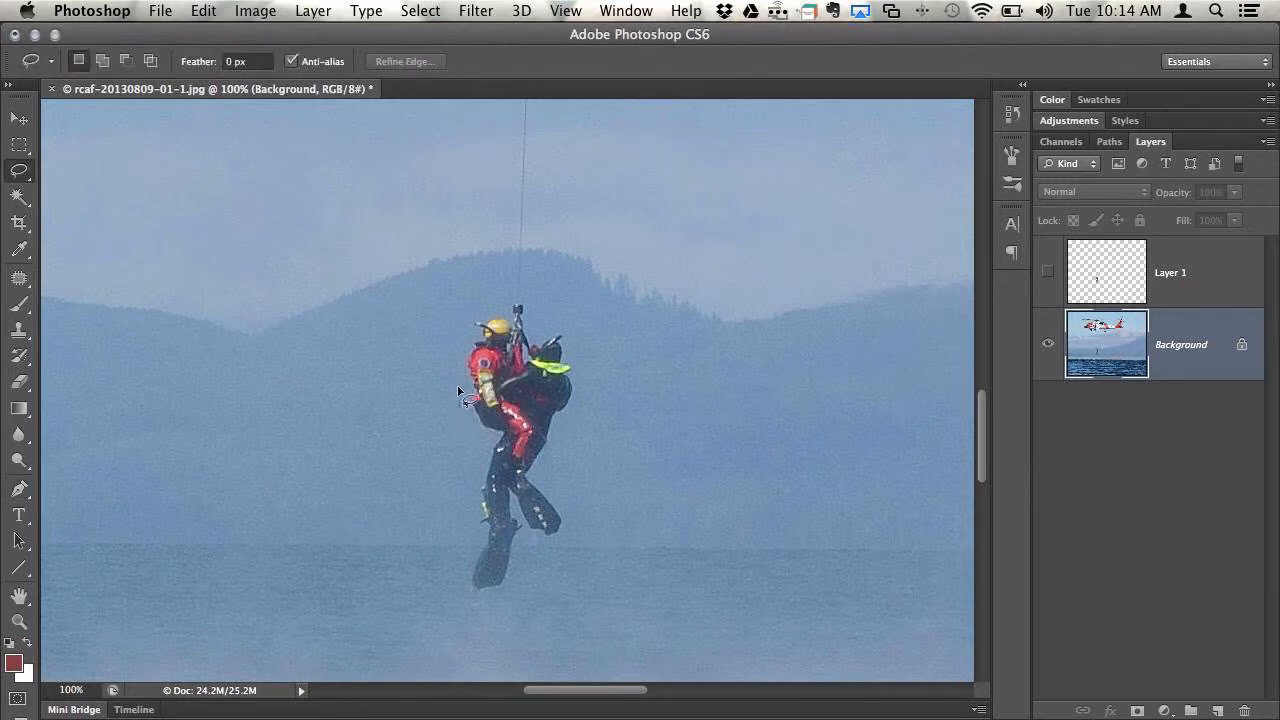
mouse_move(458, 405)
mouse_down()
mouse_move(458, 315)
mouse_move(480, 296)
mouse_move(550, 306)
mouse_move(572, 340)
mouse_move(581, 424)
mouse_move(562, 480)
mouse_move(574, 526)
mouse_move(487, 607)
mouse_move(452, 585)
mouse_move(474, 437)
mouse_move(458, 398)
mouse_up()
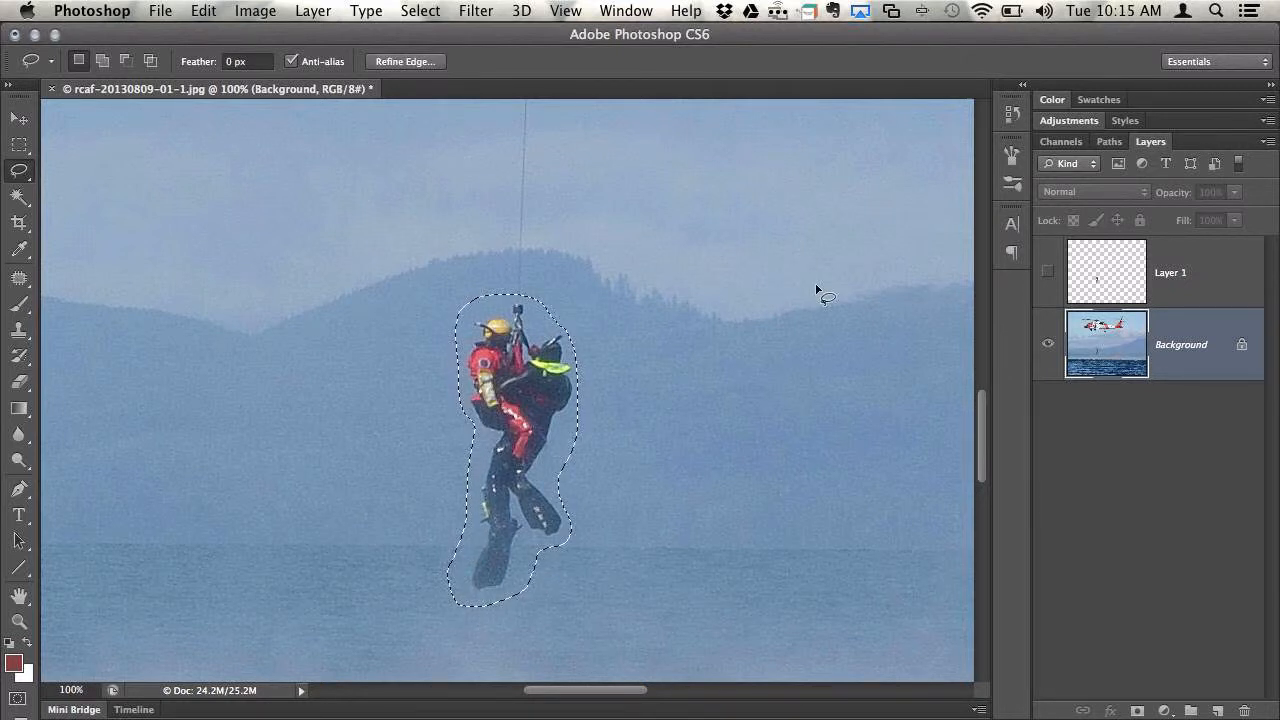
Try filling the lassoed area on the Background layer with Content-Aware in Normal mode at 100% opacity, and undo the fill.
click(205, 10)
click(272, 340)
click(593, 272)
click(586, 270)
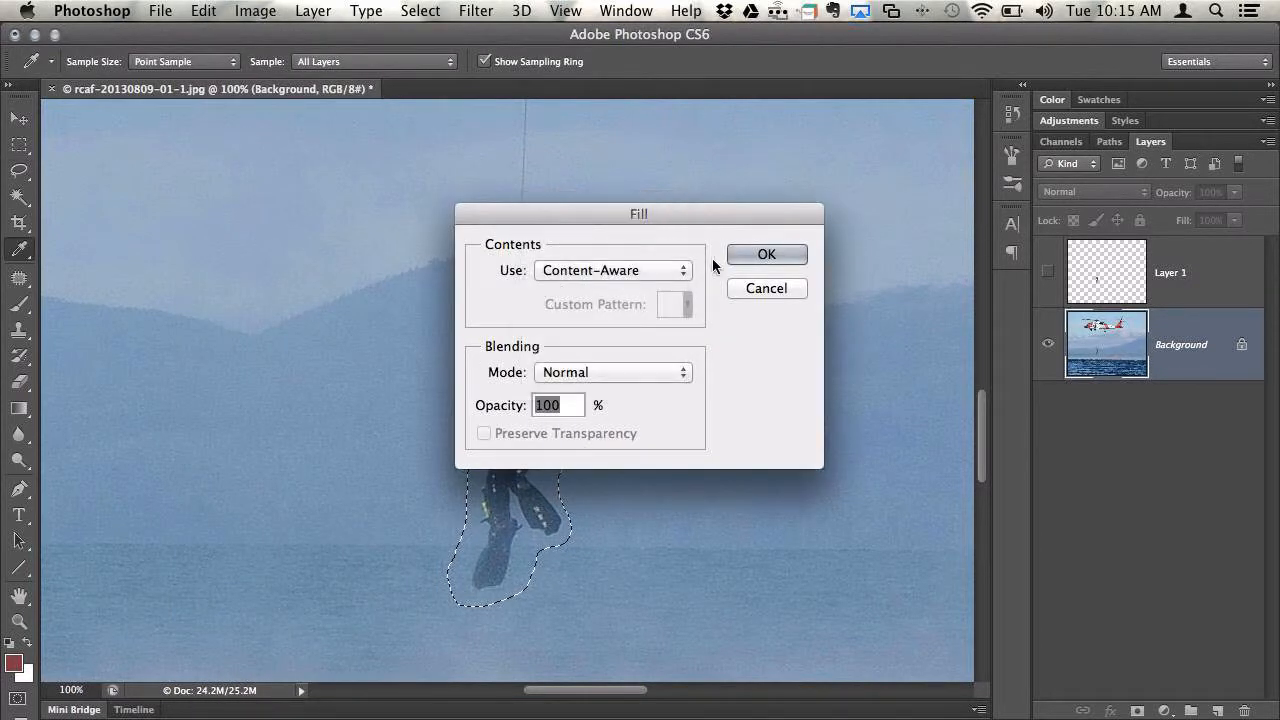
click(766, 255)
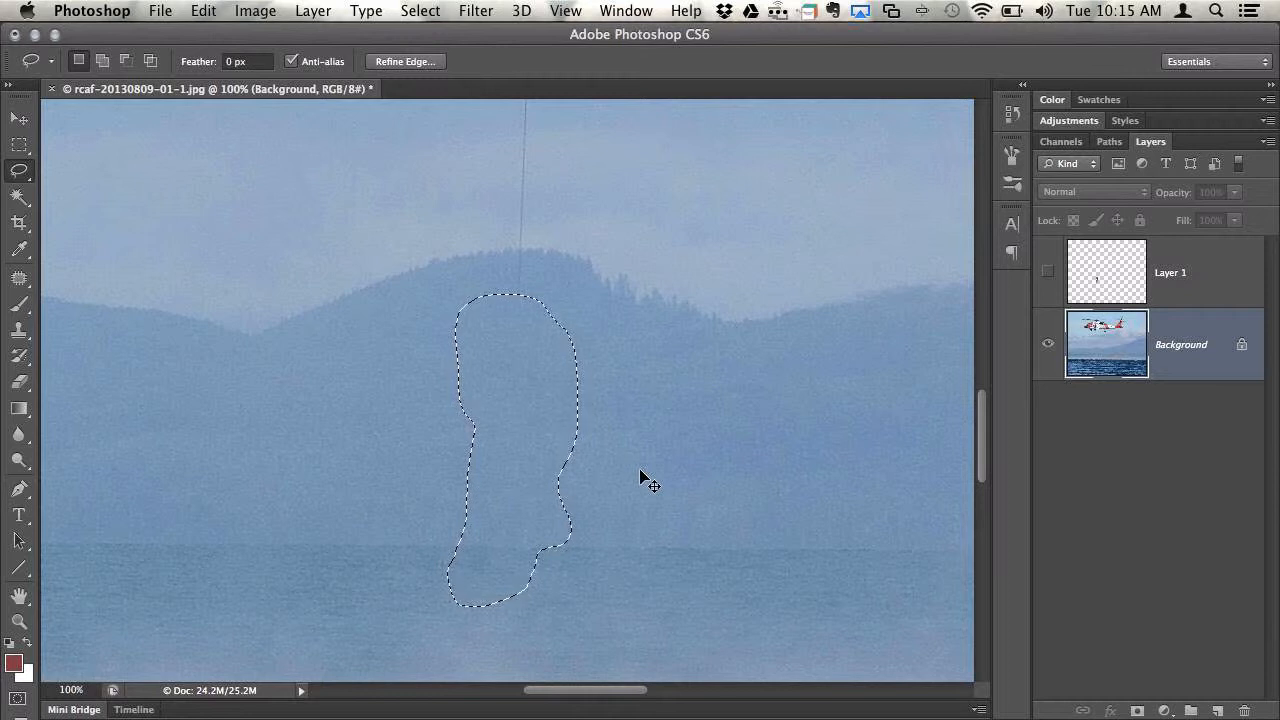
key(super+z)
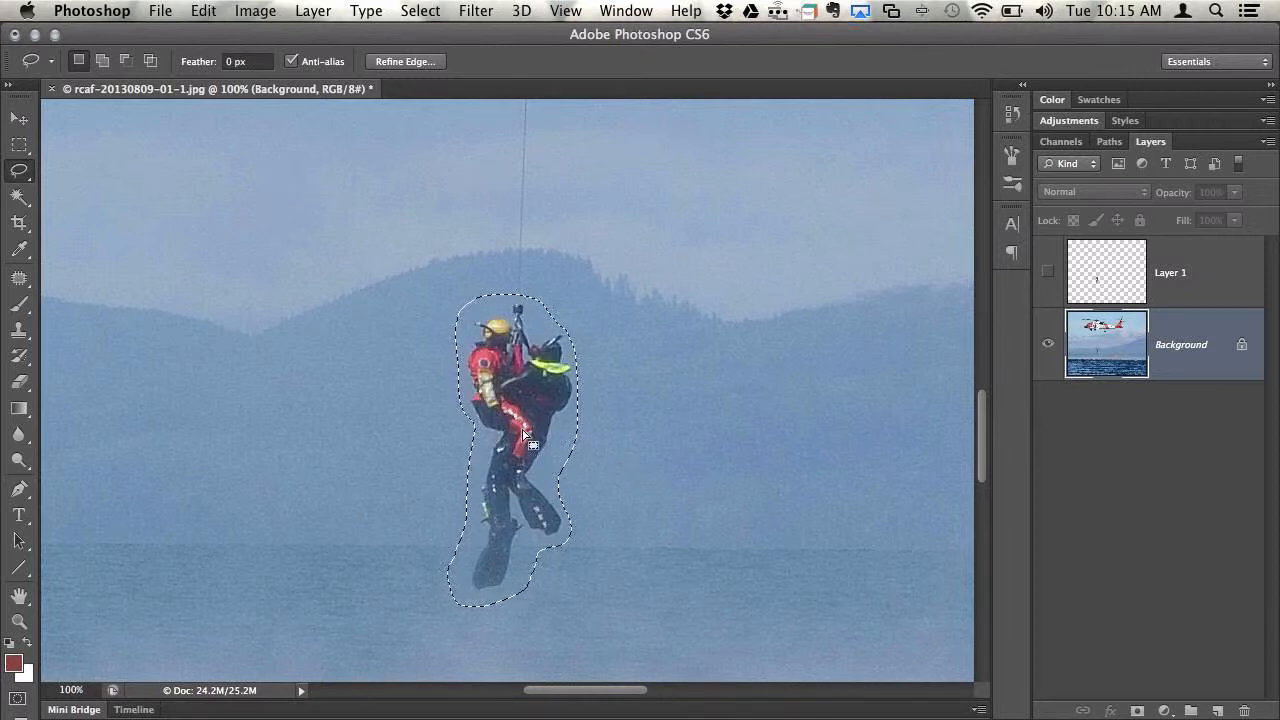
Try covering the rescuers with a patch of the adjacent mountain and water, copied to a new layer using the same lasso outline.
drag(522, 430, 397, 434)
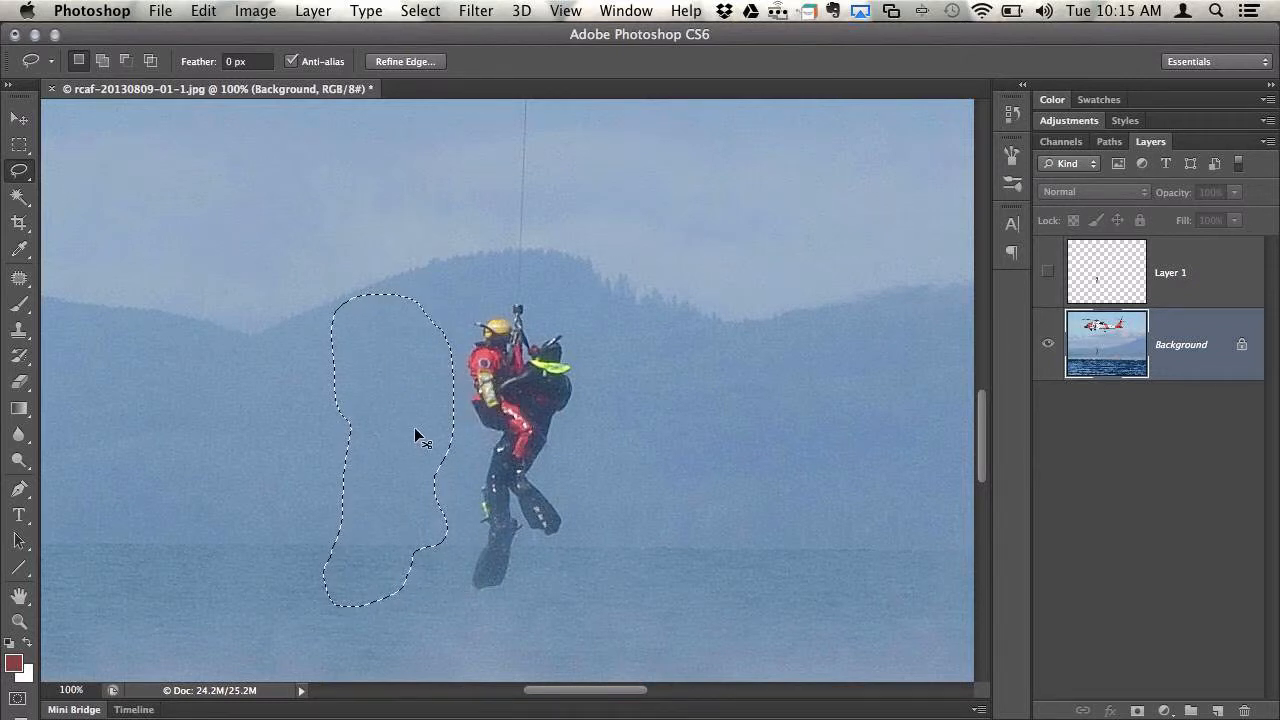
key(ctrl+j)
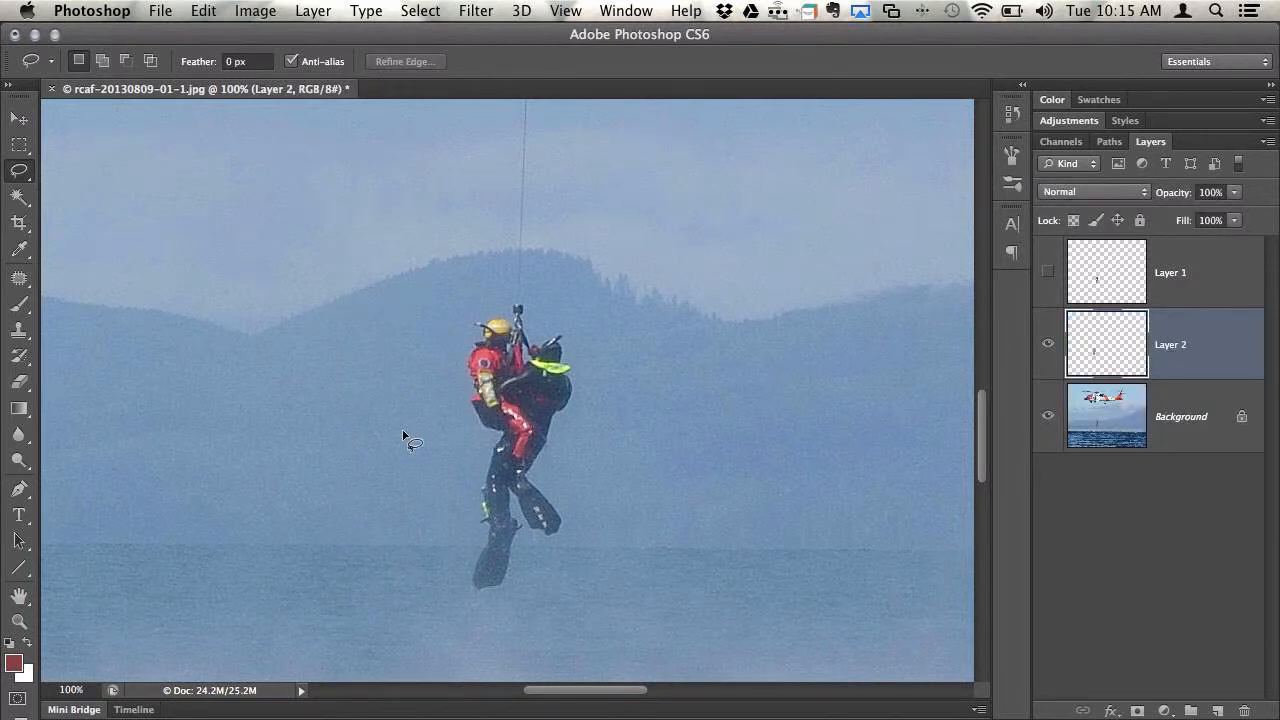
key(v)
drag(398, 430, 515, 432)
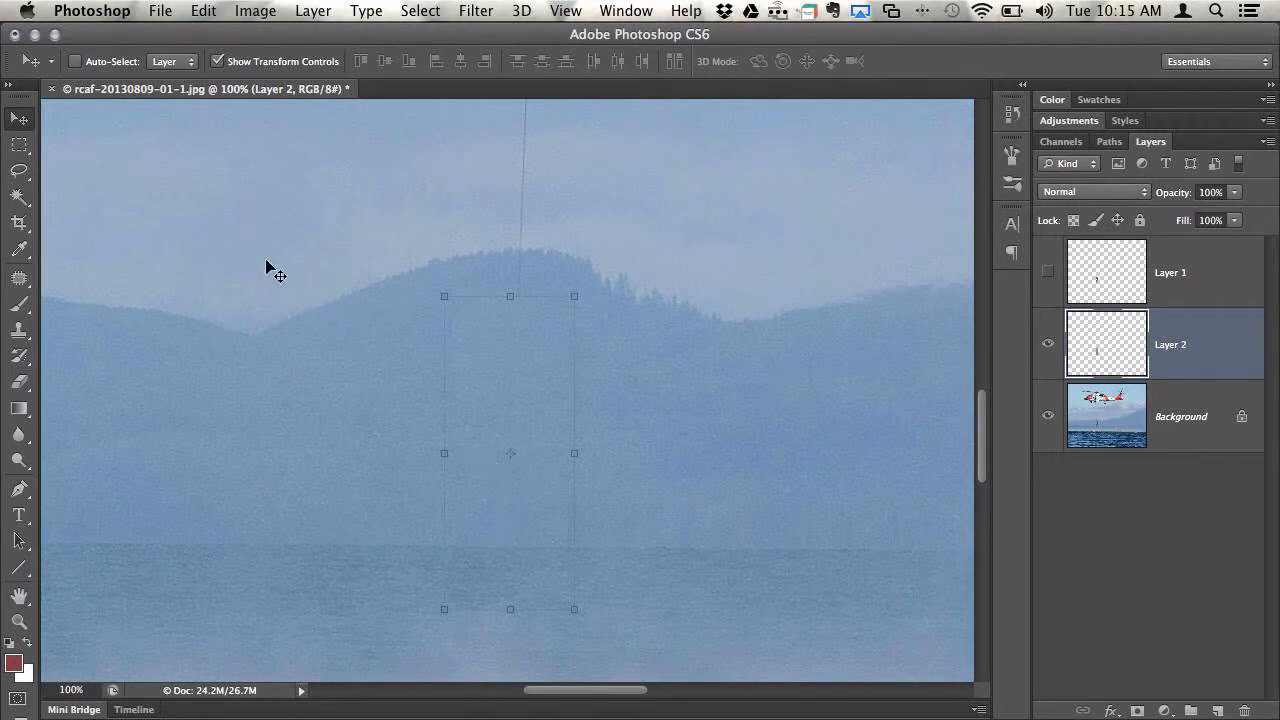
click(31, 62)
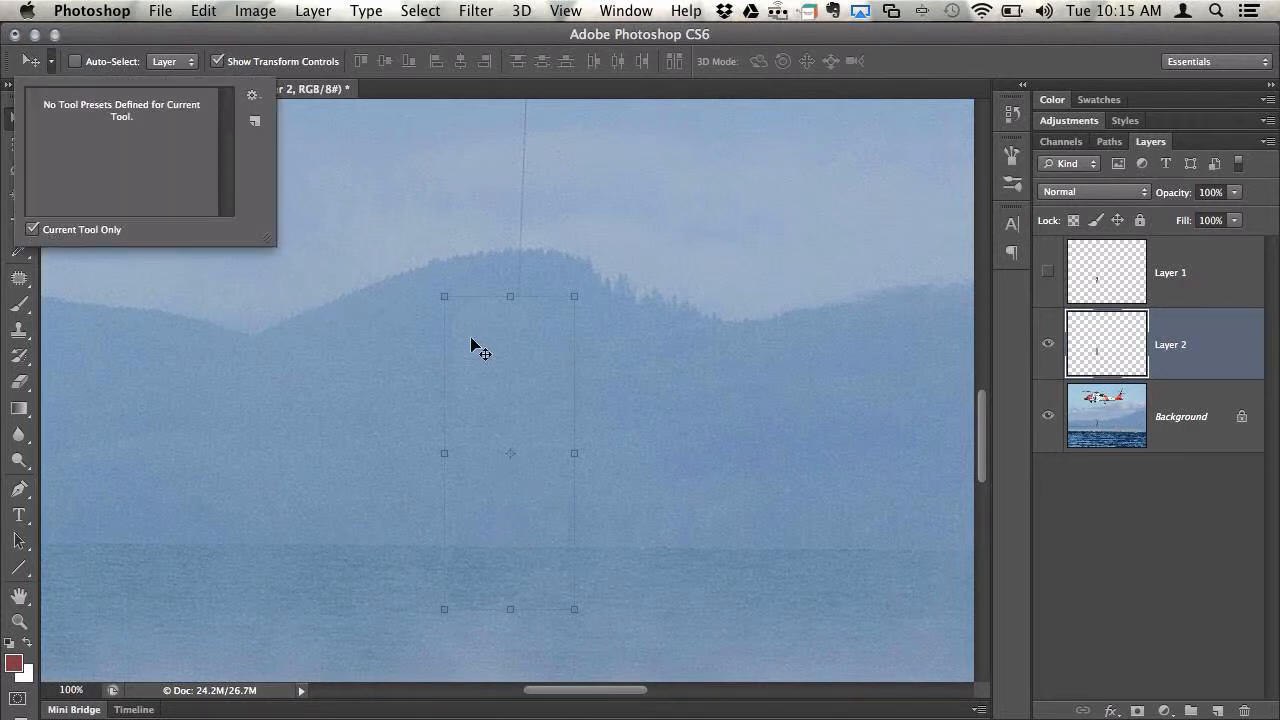
click(644, 358)
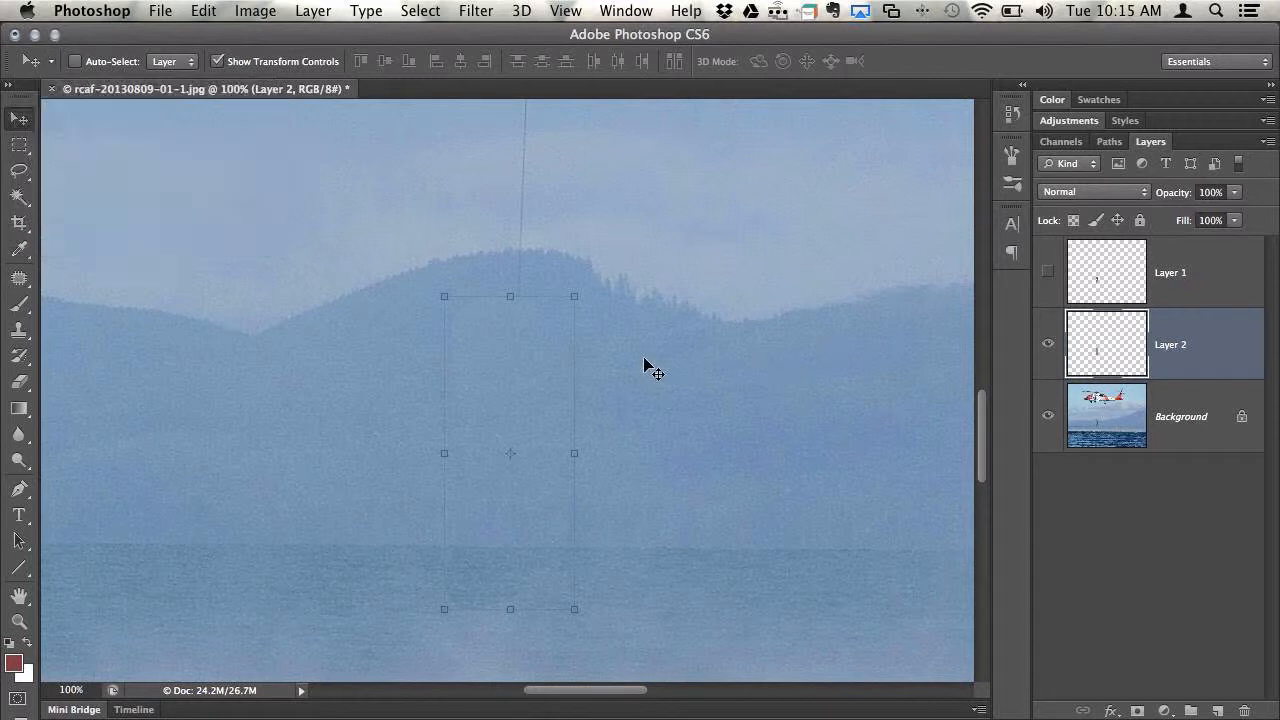
Compare the patched and unpatched history states, and step back to the lasso selection around the rescuers.
key(super+alt+z)
key(super+alt+z)
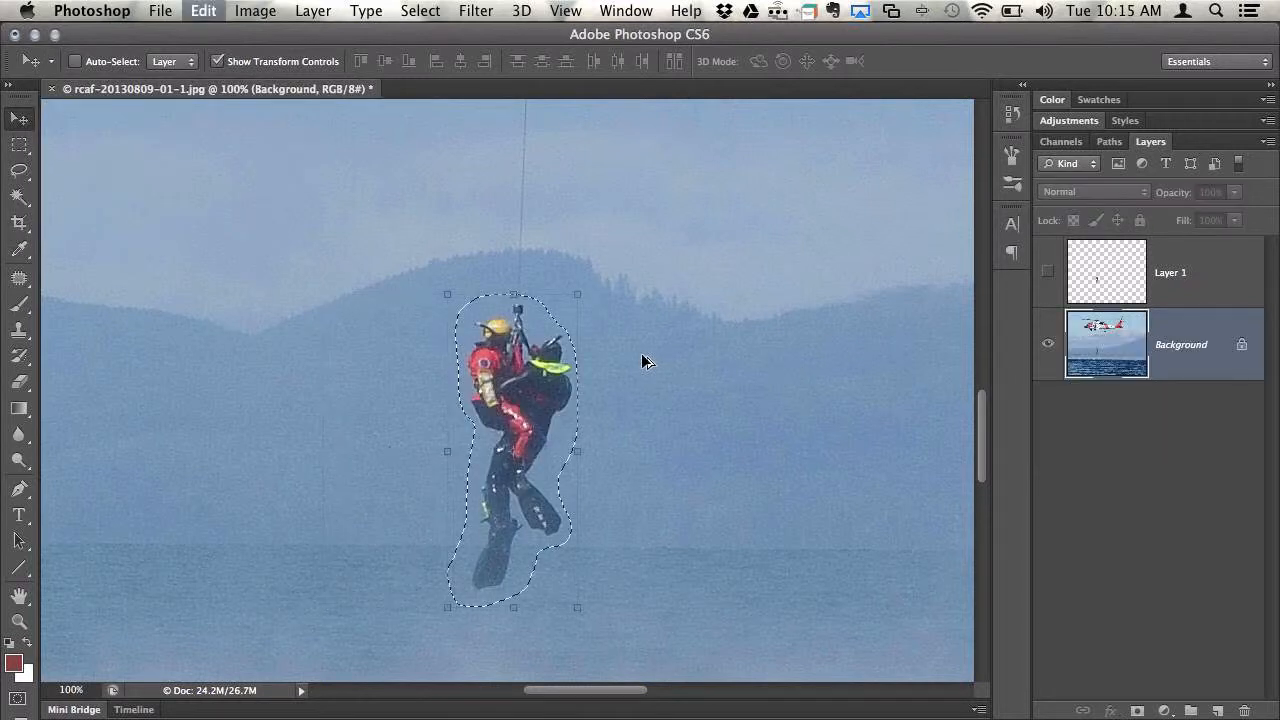
key(super+alt+z)
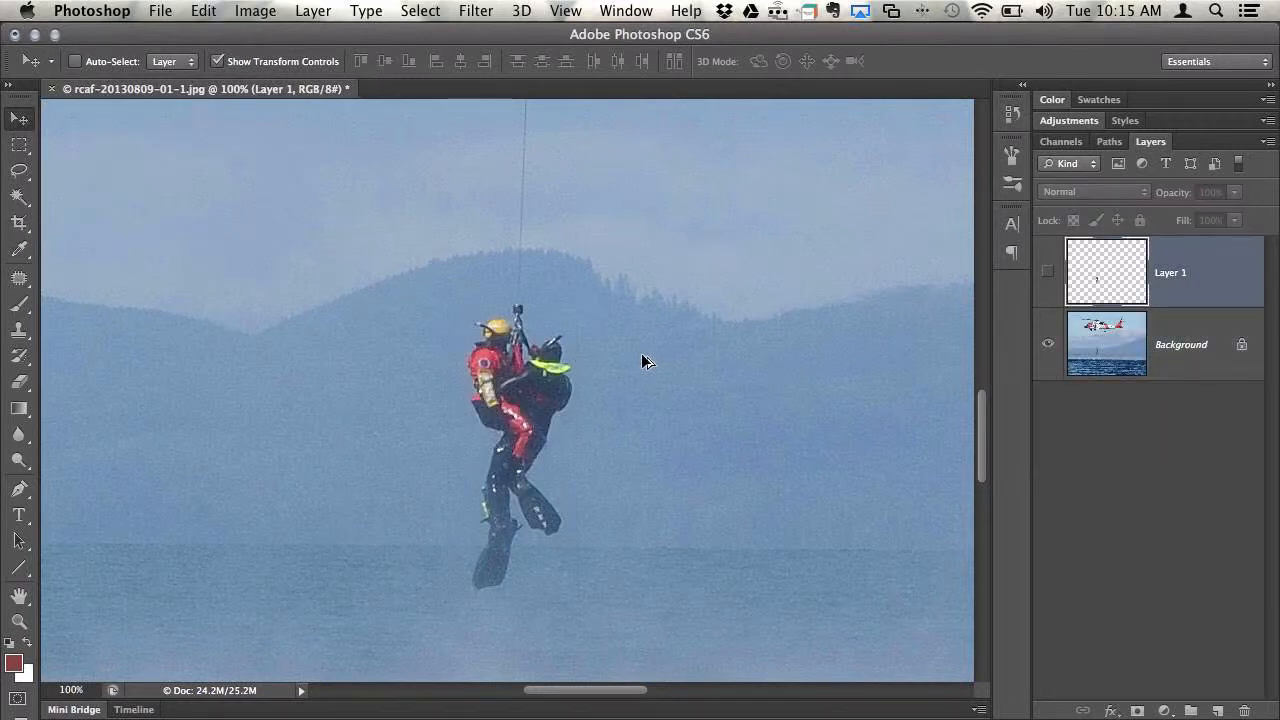
key(super+shift+z)
key(super+shift+z)
key(super+shift+z)
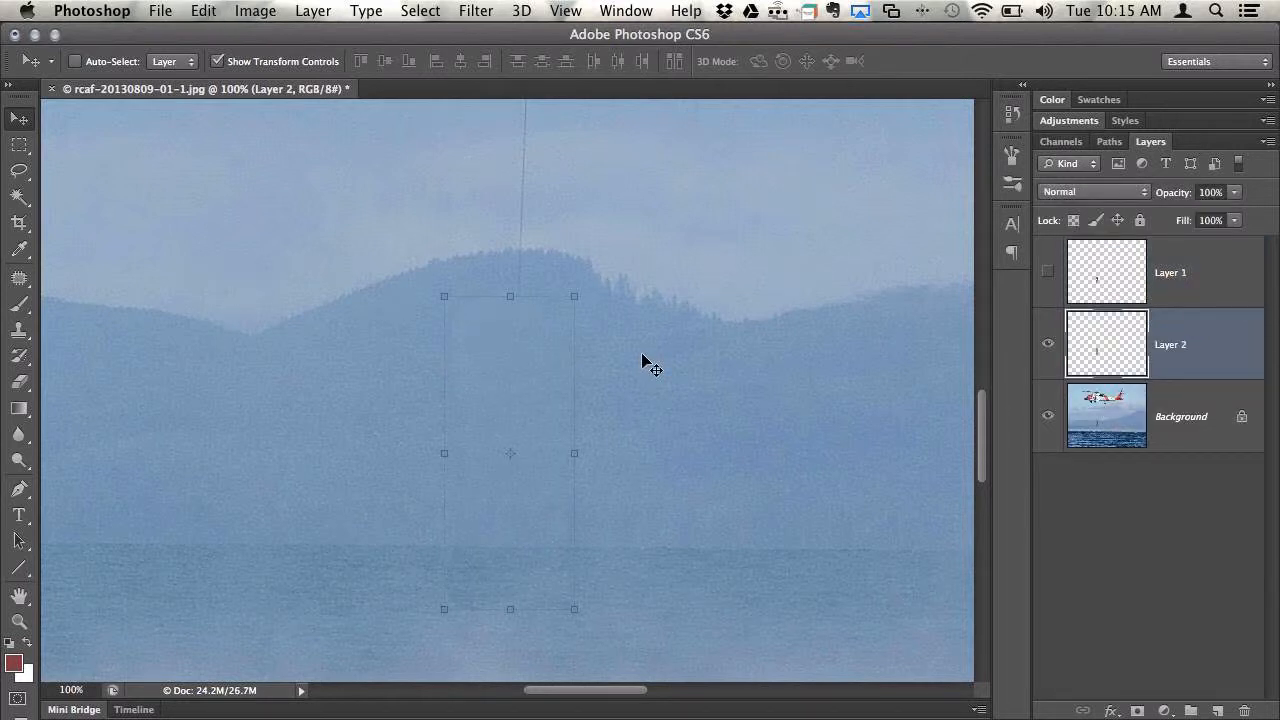
key(super+alt+z)
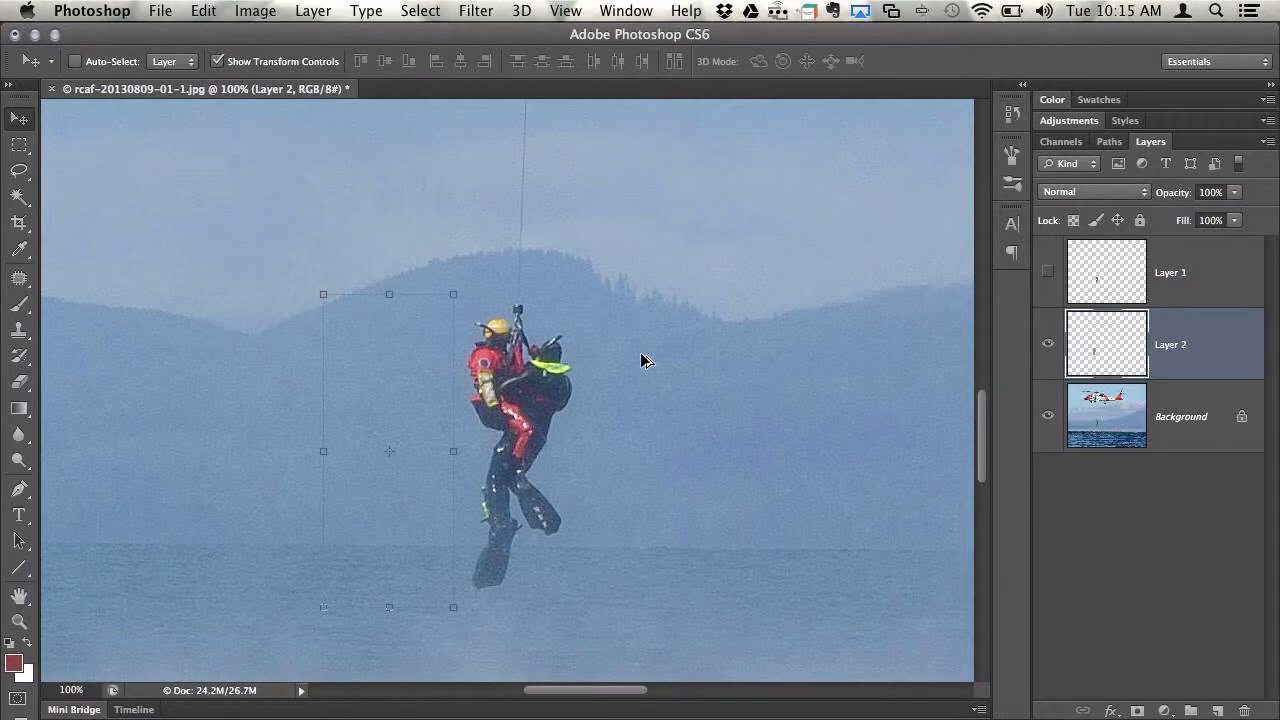
key(super+alt+z)
key(super+alt+z)
key(super+alt+z)
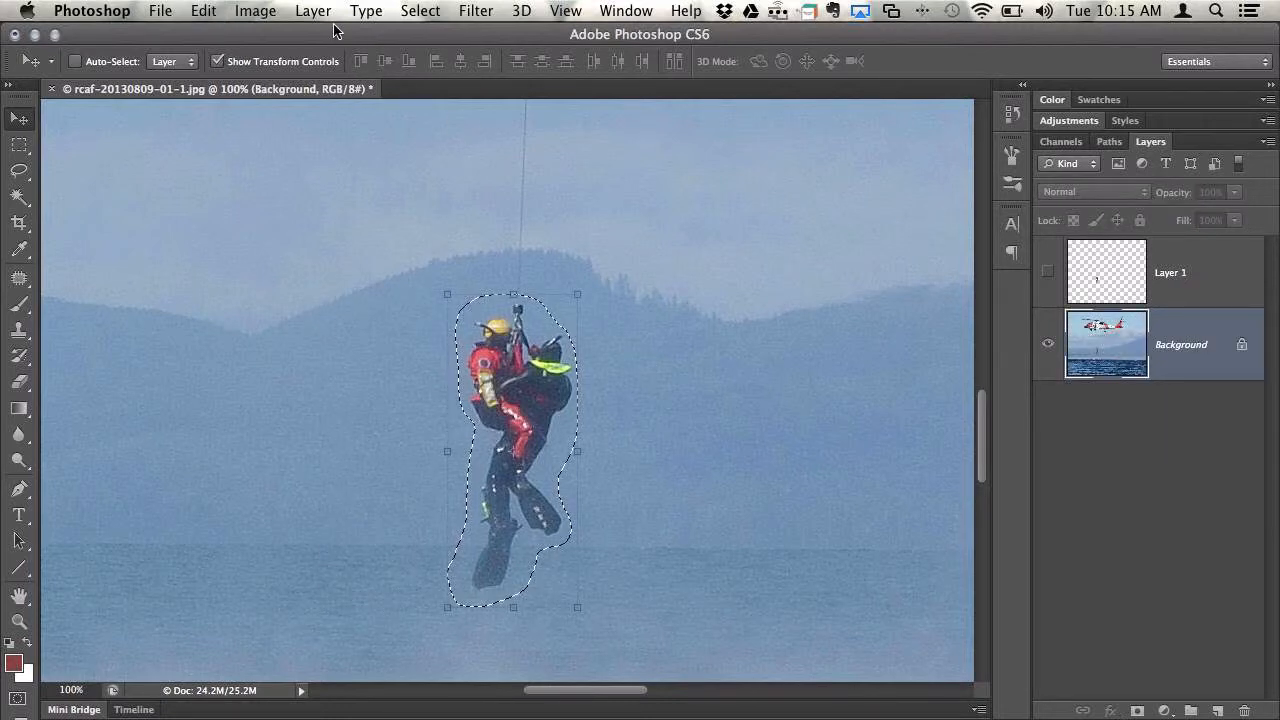
Remove the rescuers from the Background layer with a Content-Aware fill and clear the selection.
click(203, 10)
click(258, 339)
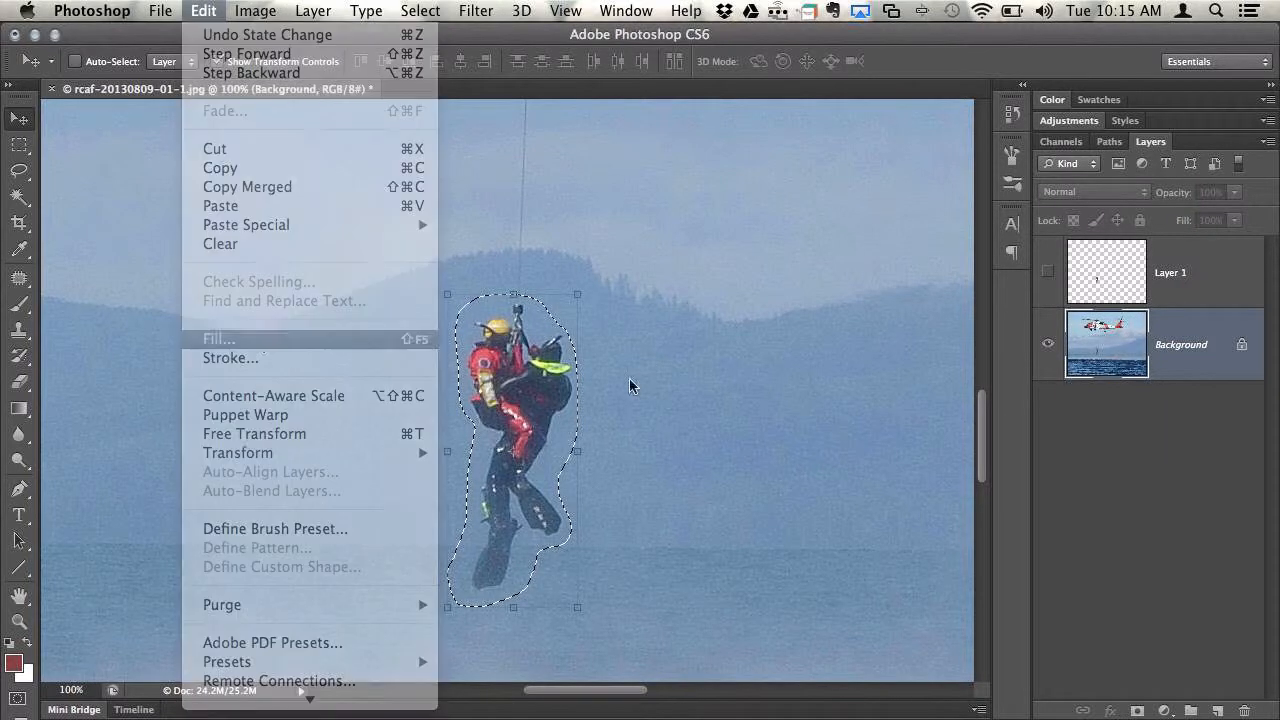
click(777, 262)
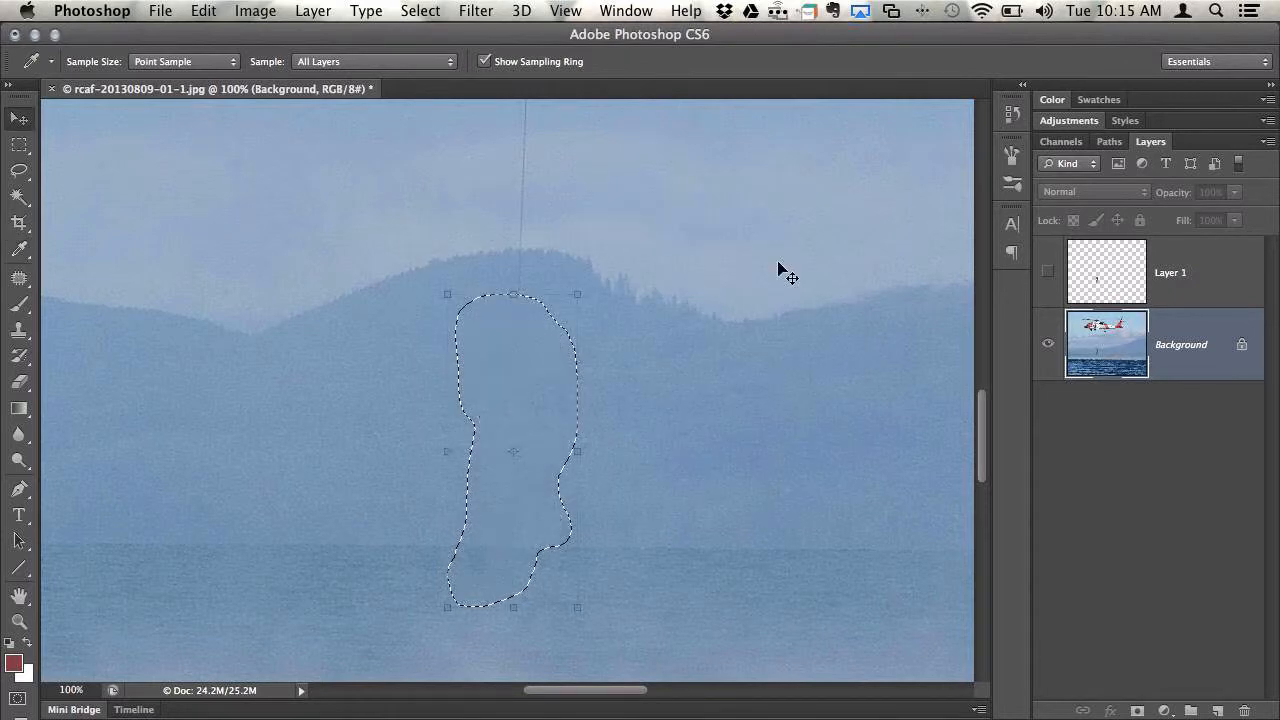
key(v)
key(super+d)
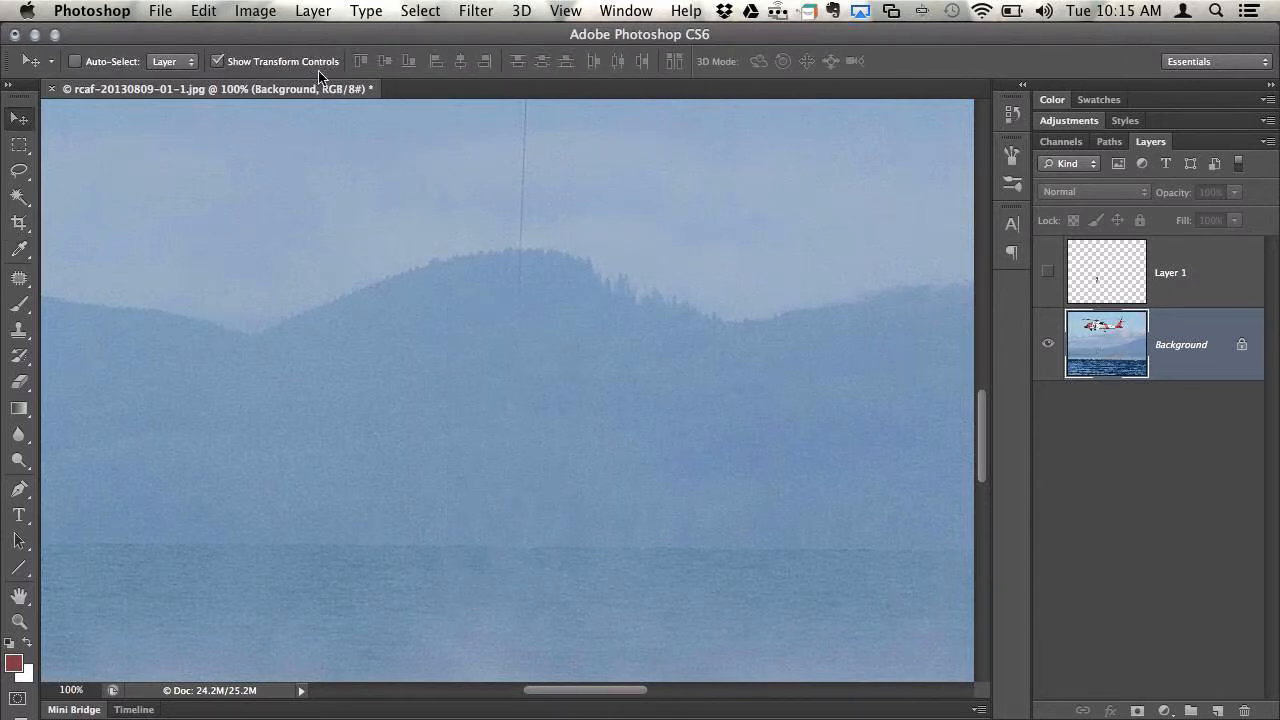
key(super+shift+s)
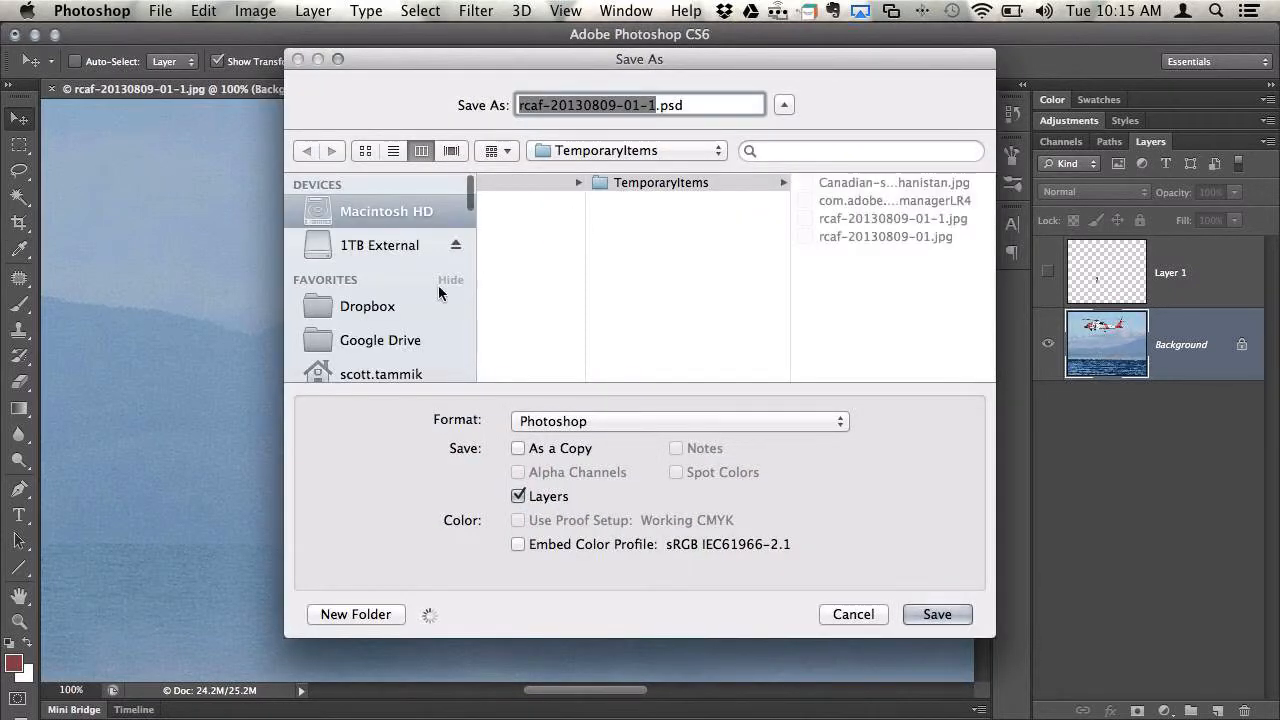
scroll(390, 340, down, 3)
click(392, 355)
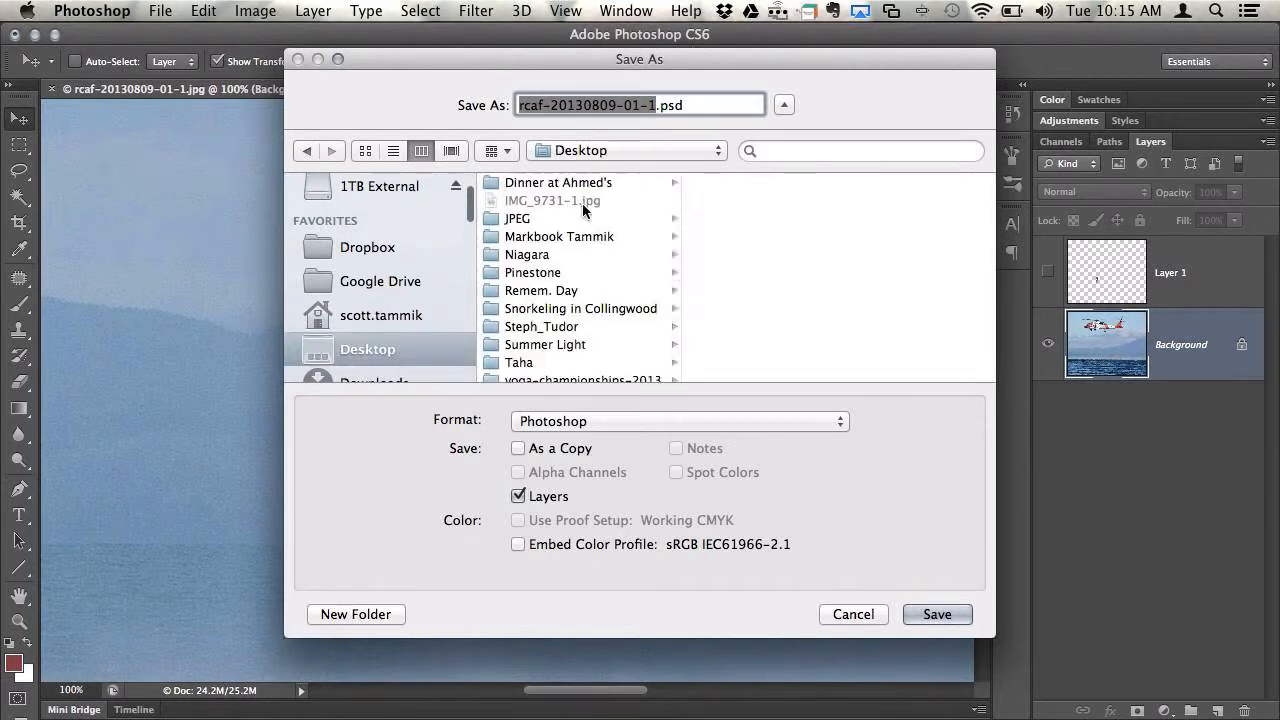
click(737, 104)
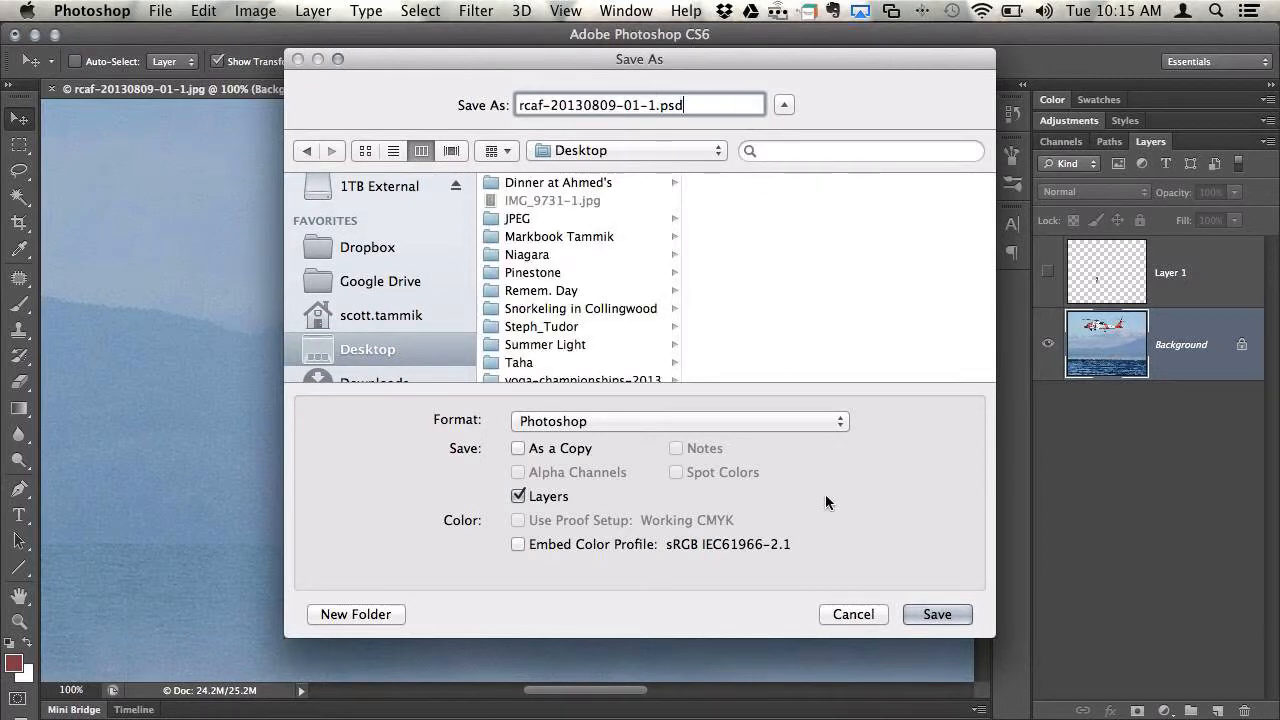
click(930, 614)
click(841, 325)
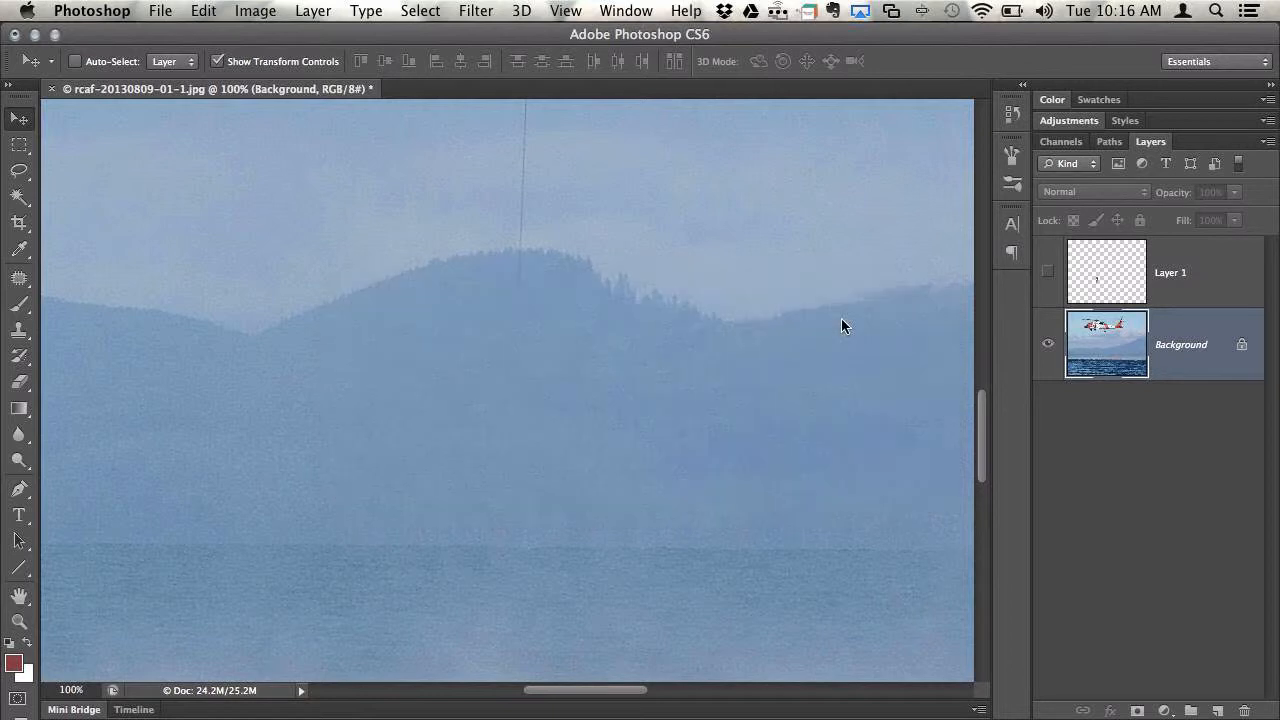
Switch to Final Cut Express and apply the Apple Intermediate Codec 1920x1080i60 preset to Sequence 1.
key(super+Tab)
click(587, 392)
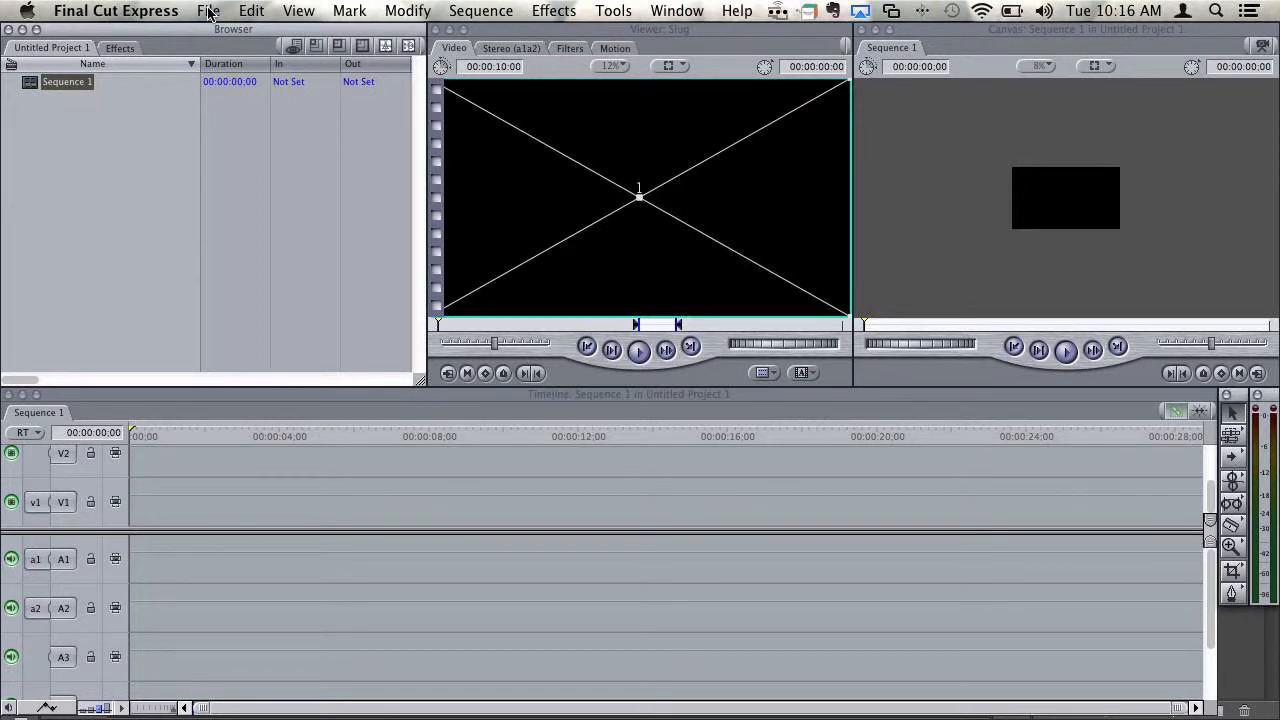
click(466, 12)
click(470, 12)
click(472, 12)
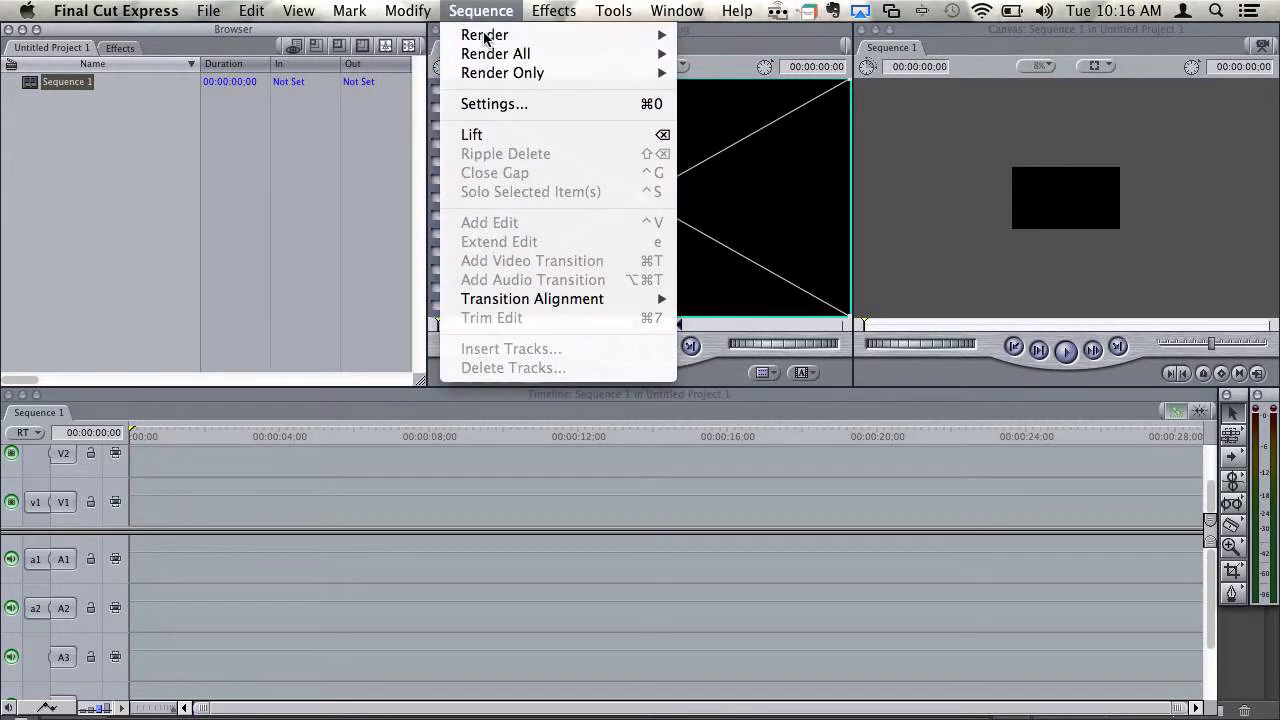
click(502, 106)
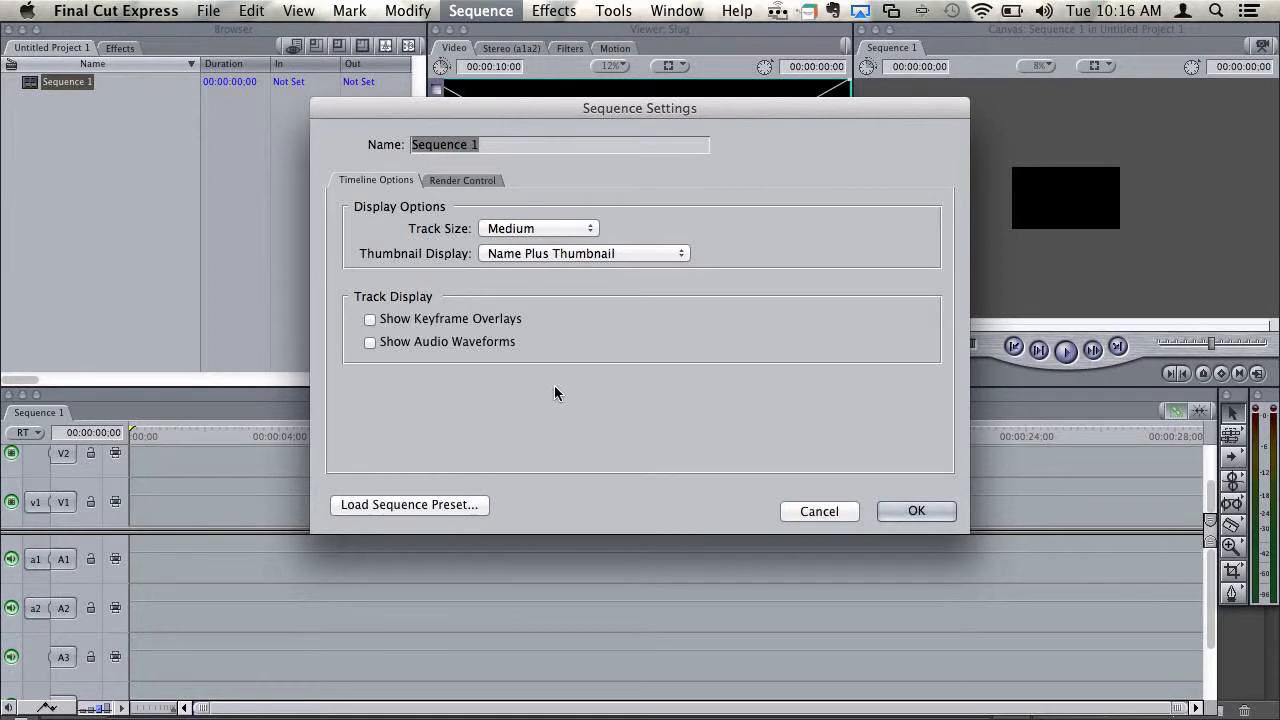
click(455, 504)
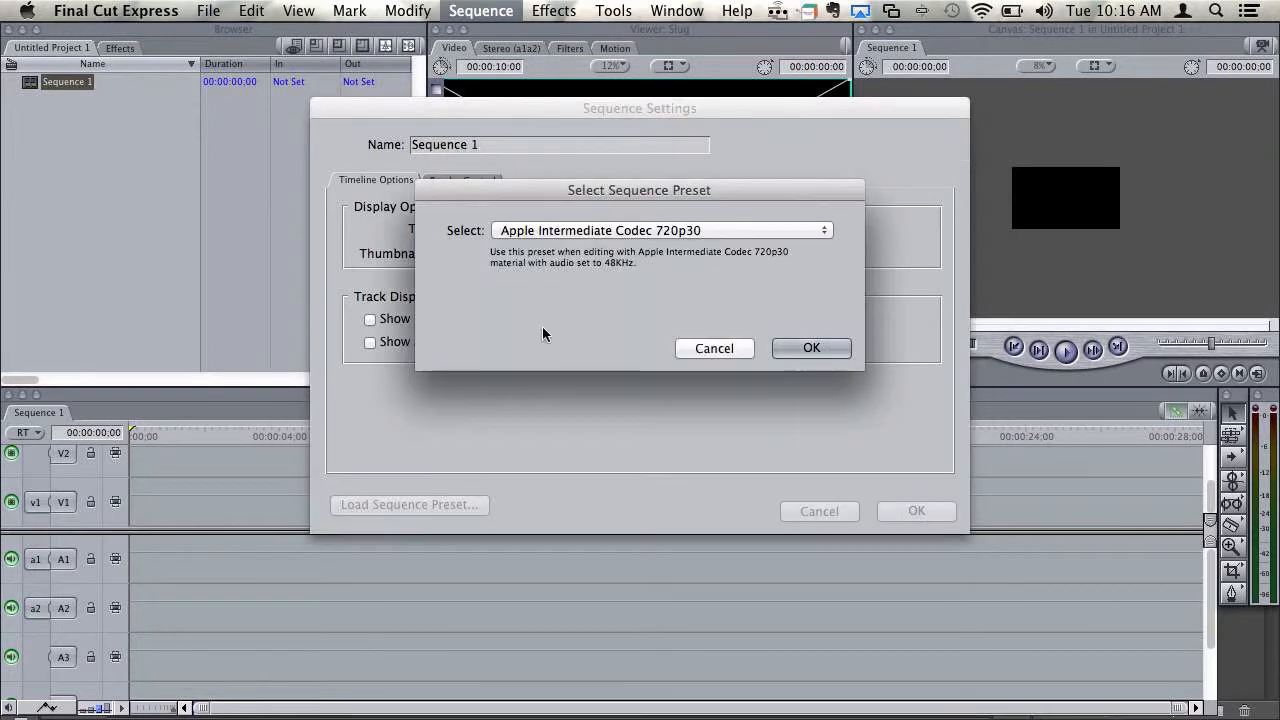
click(591, 230)
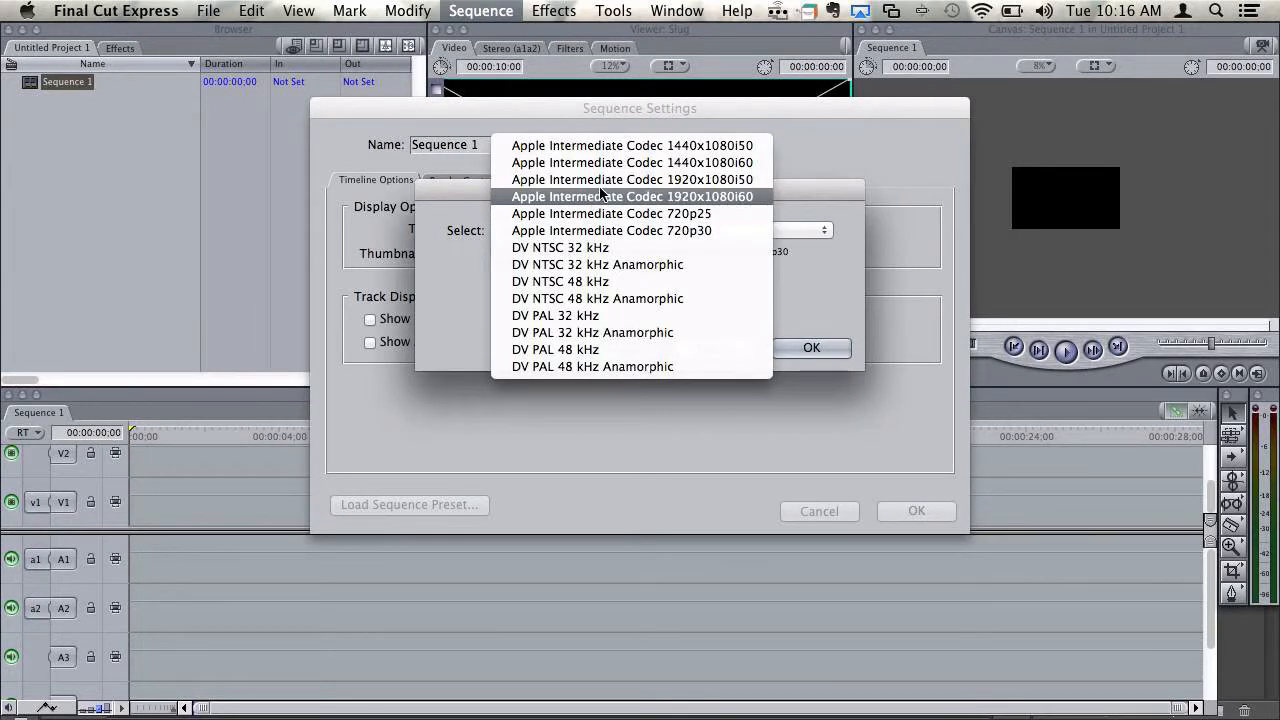
click(601, 196)
click(805, 350)
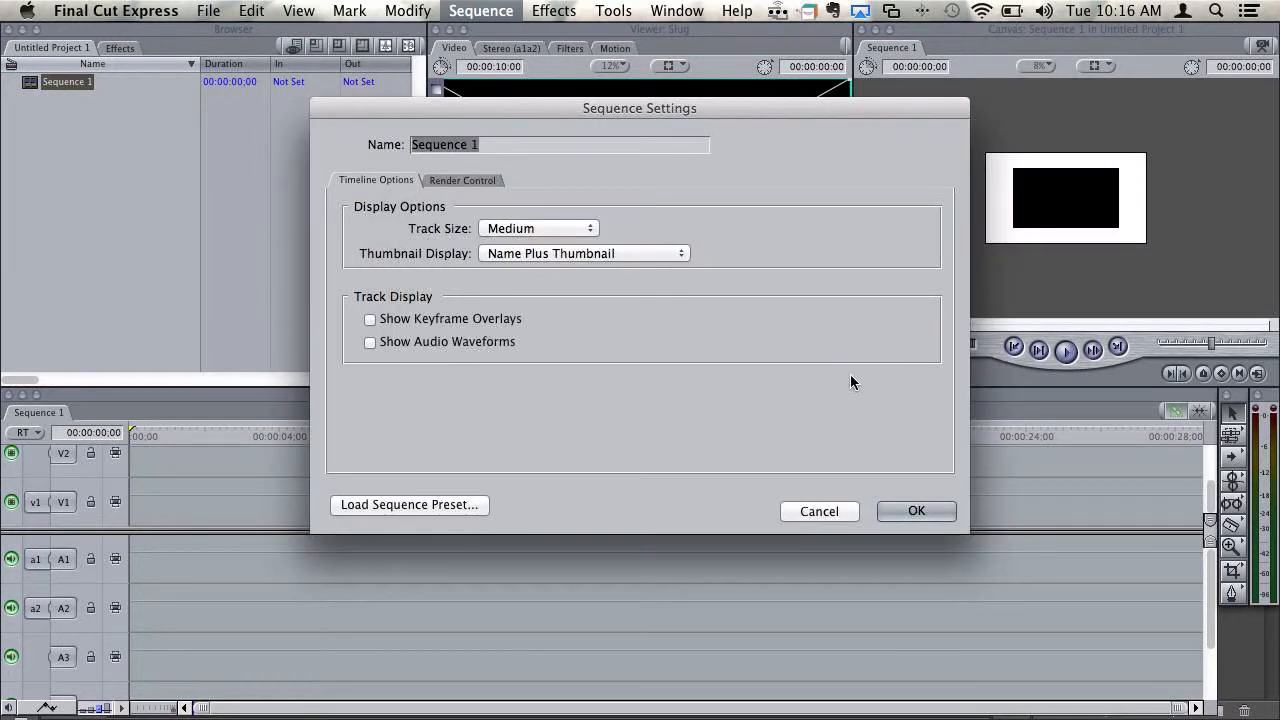
click(917, 511)
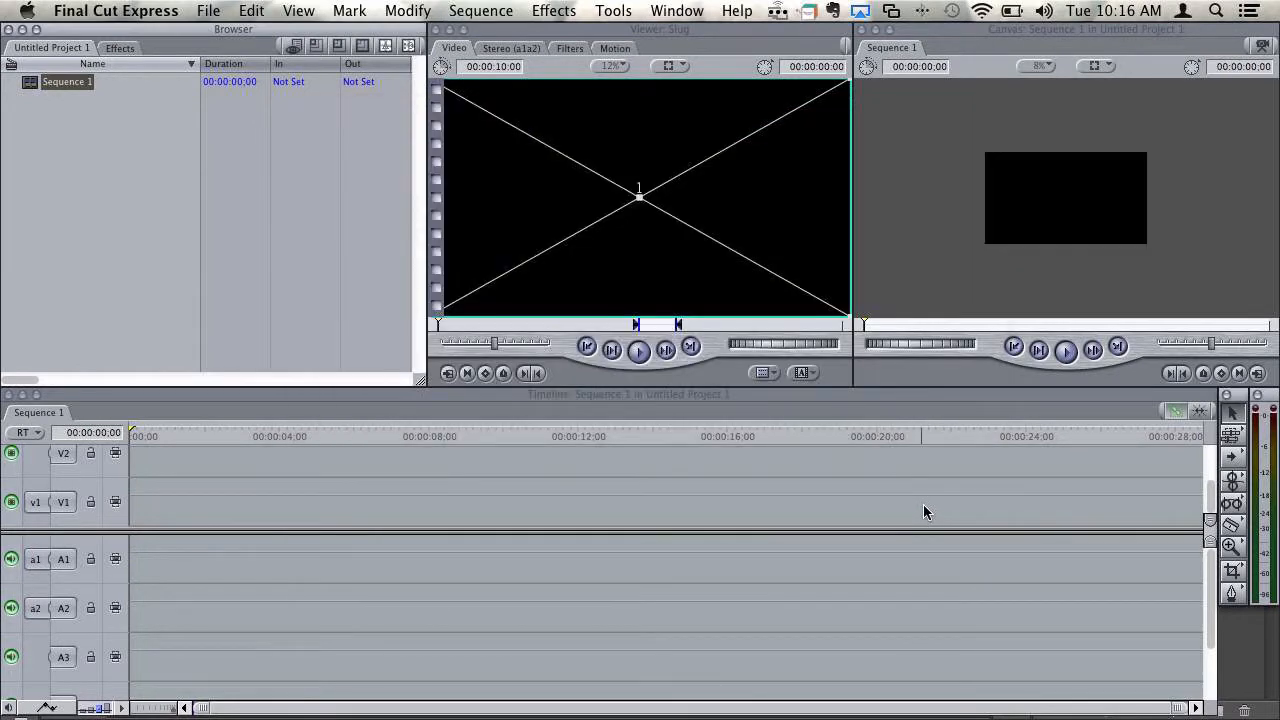
click(203, 12)
mouse_move(273, 267)
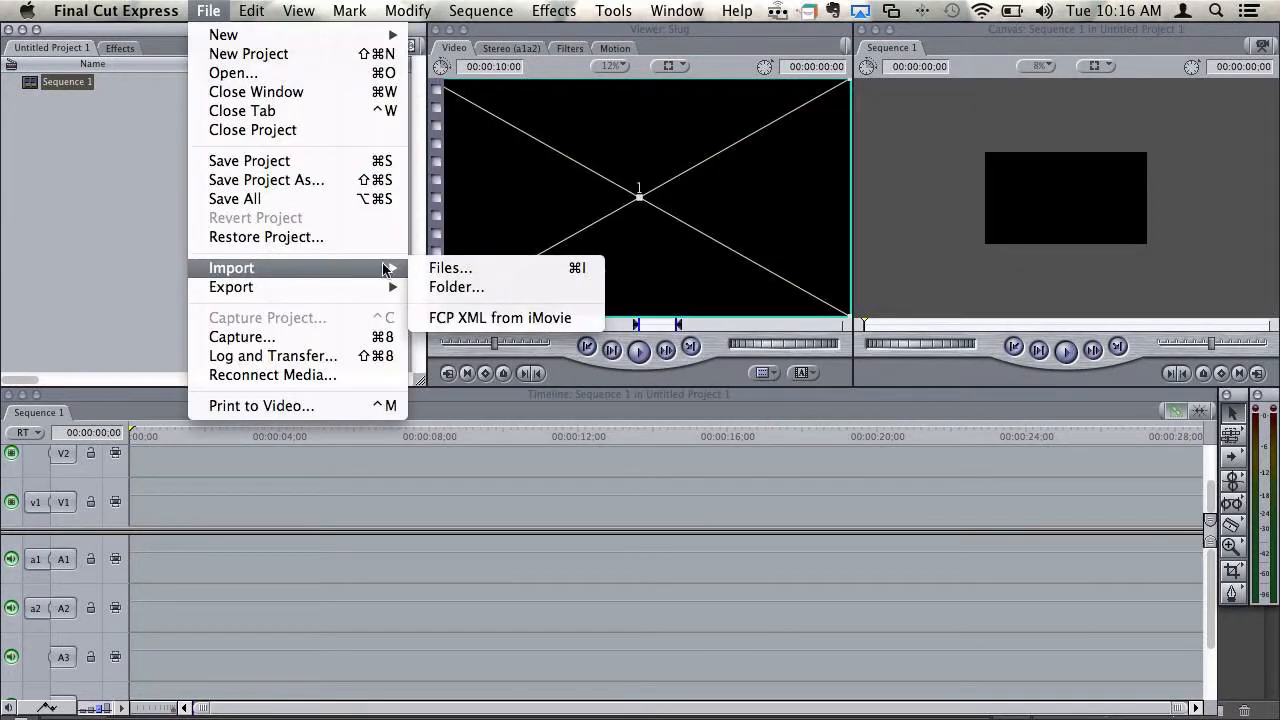
click(469, 270)
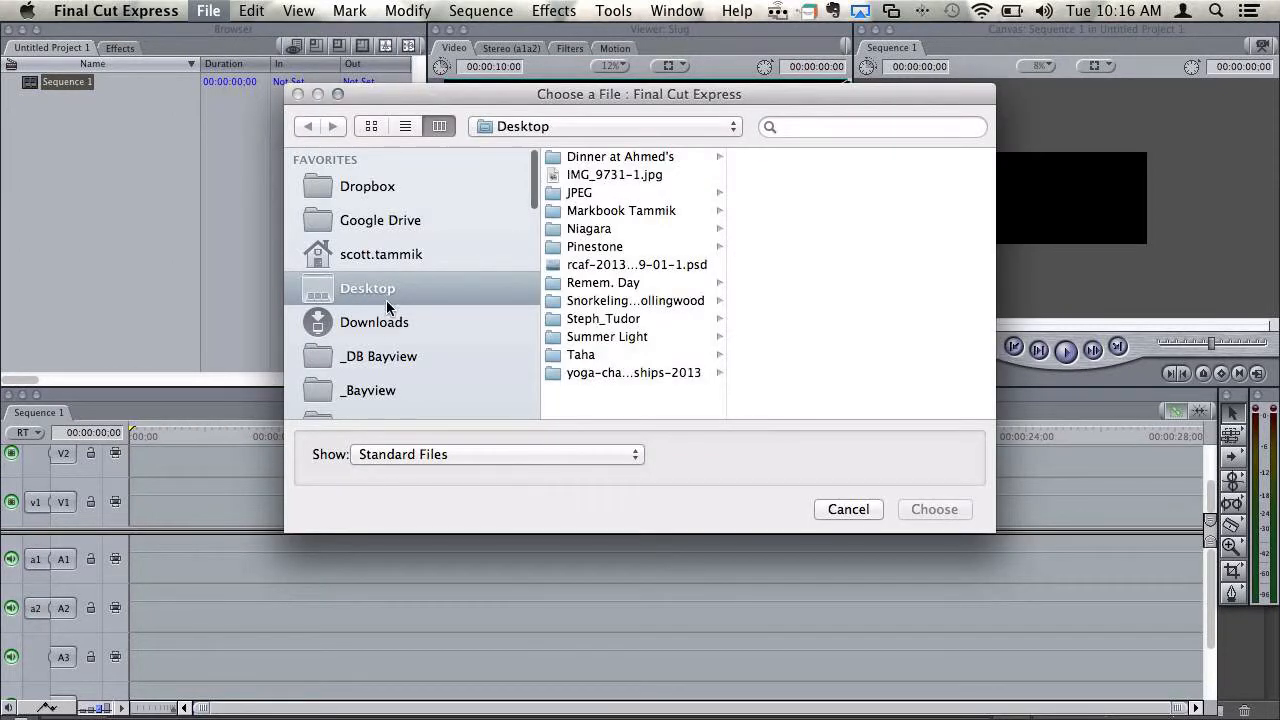
click(708, 265)
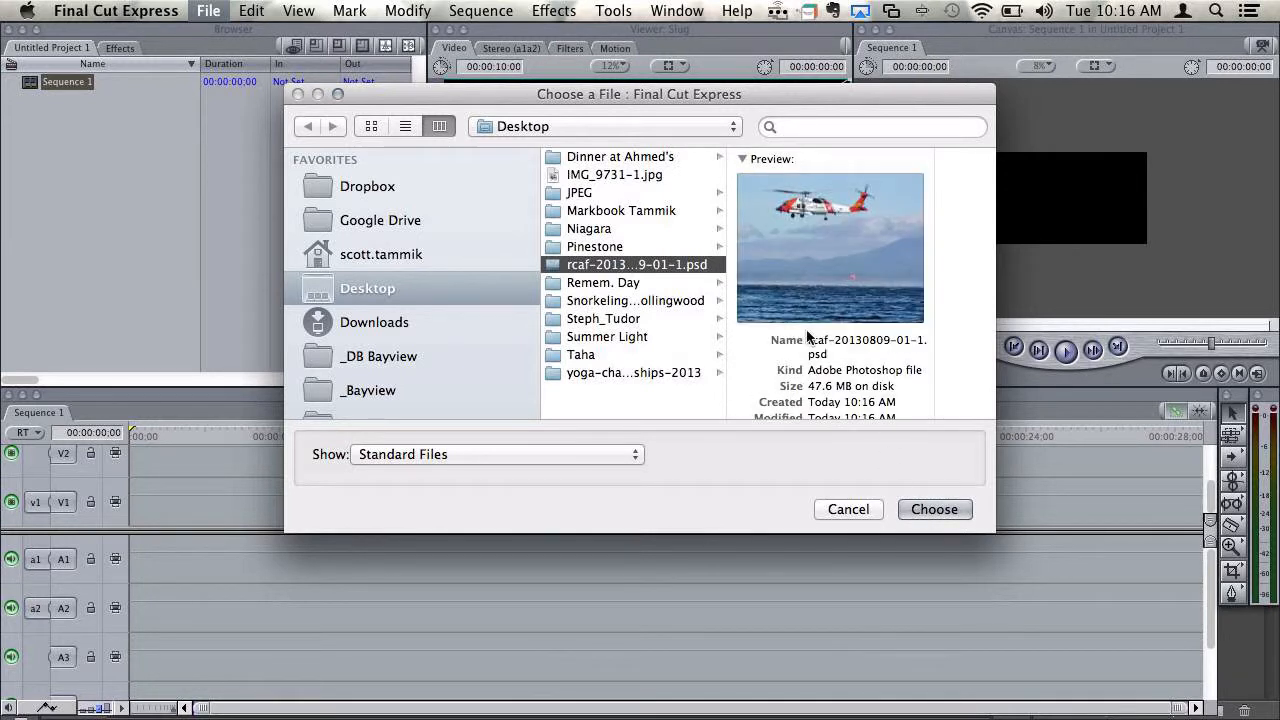
super+click(638, 178)
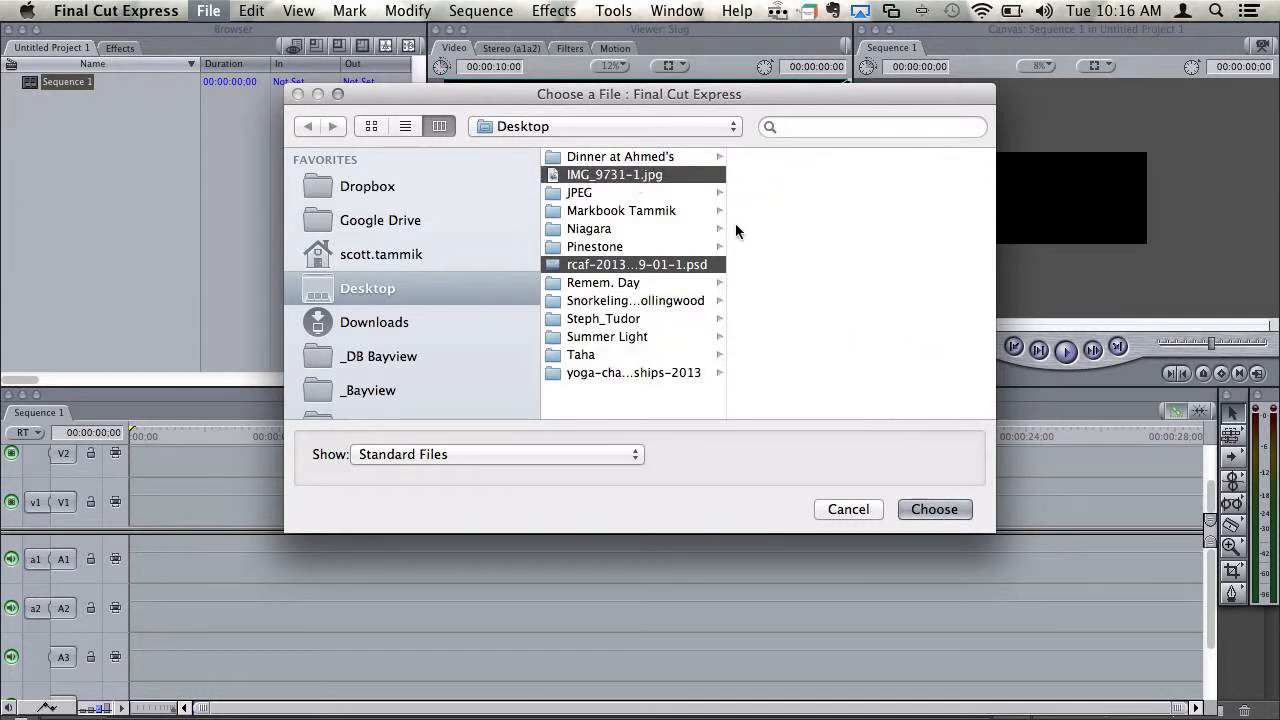
click(936, 509)
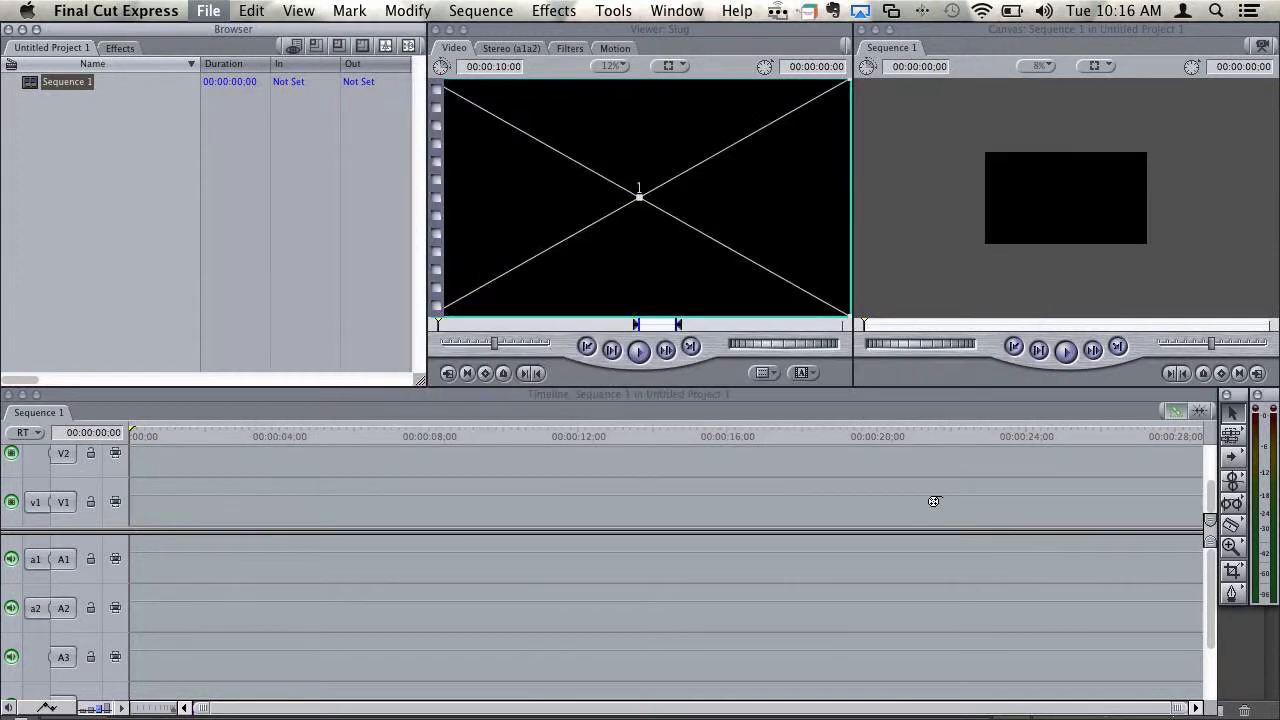
click(55, 156)
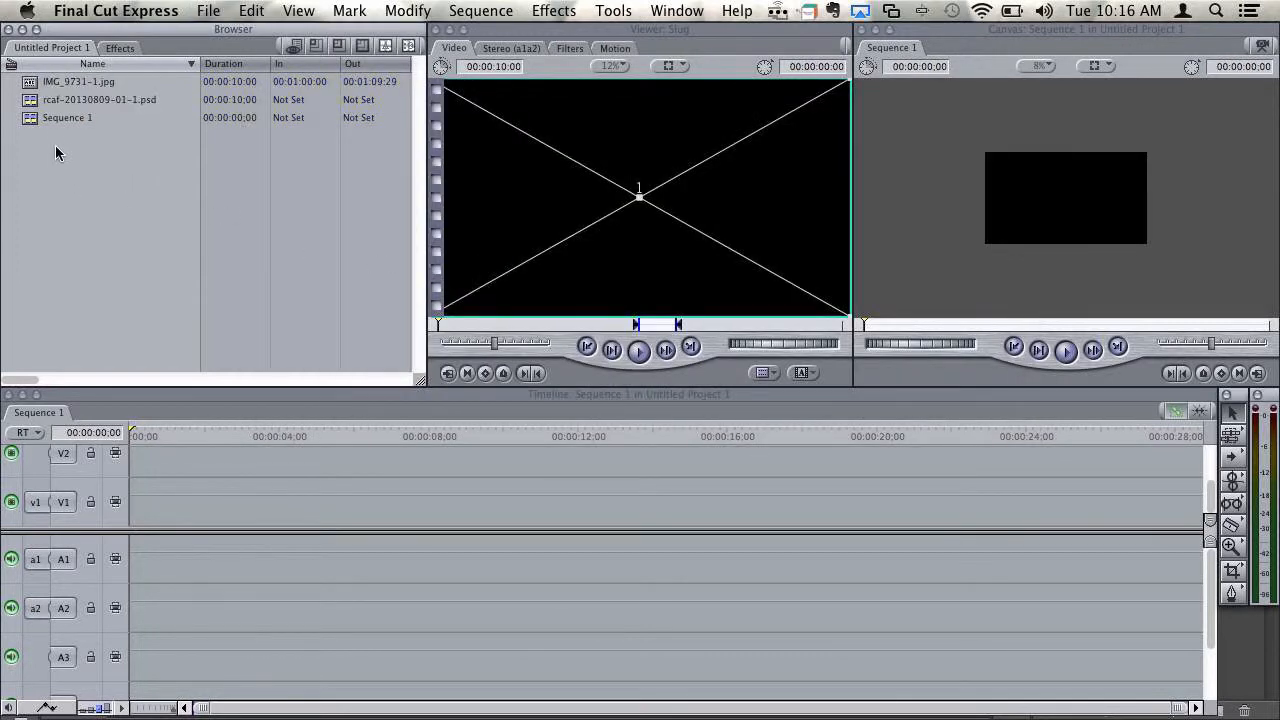
double_click(35, 85)
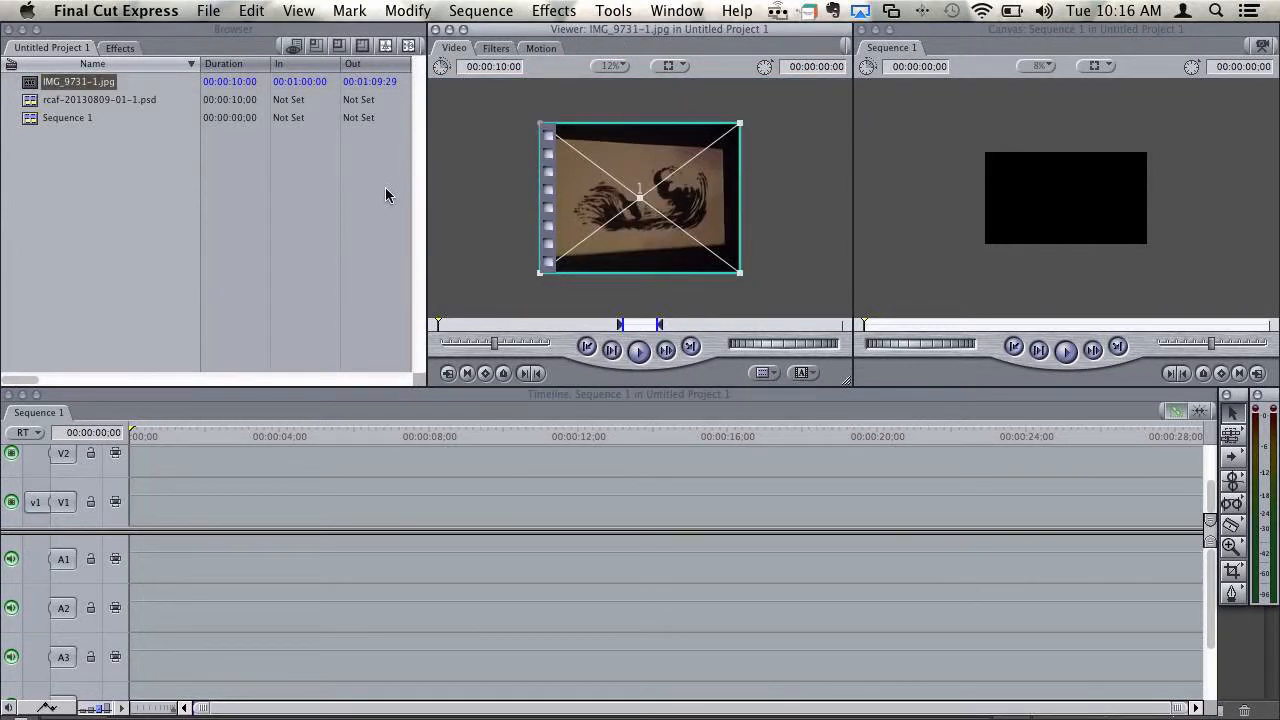
click(20, 92)
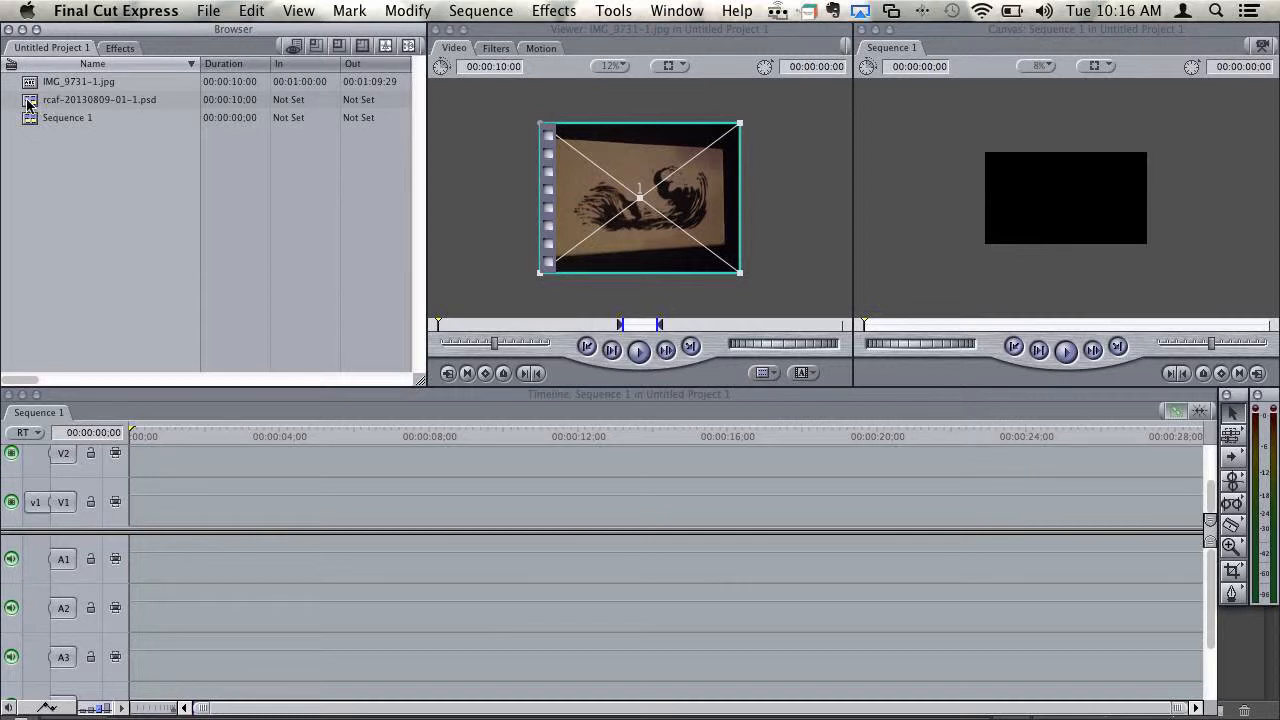
click(28, 104)
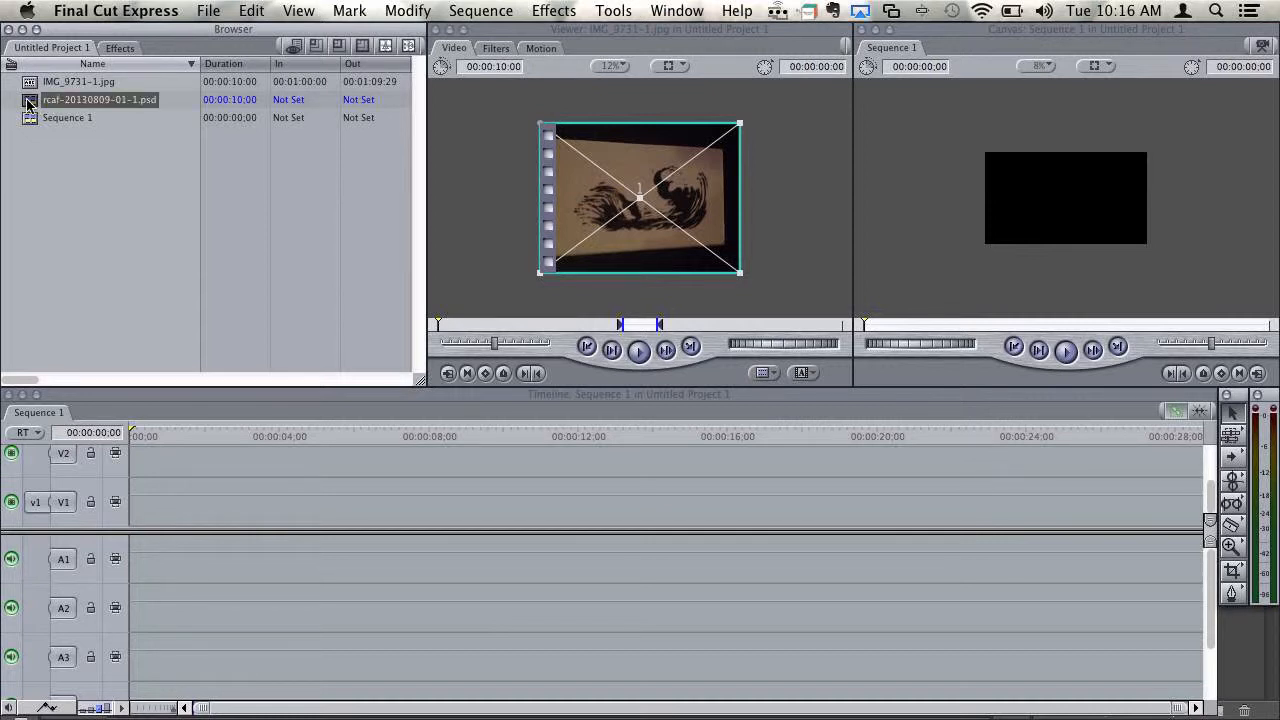
double_click(30, 102)
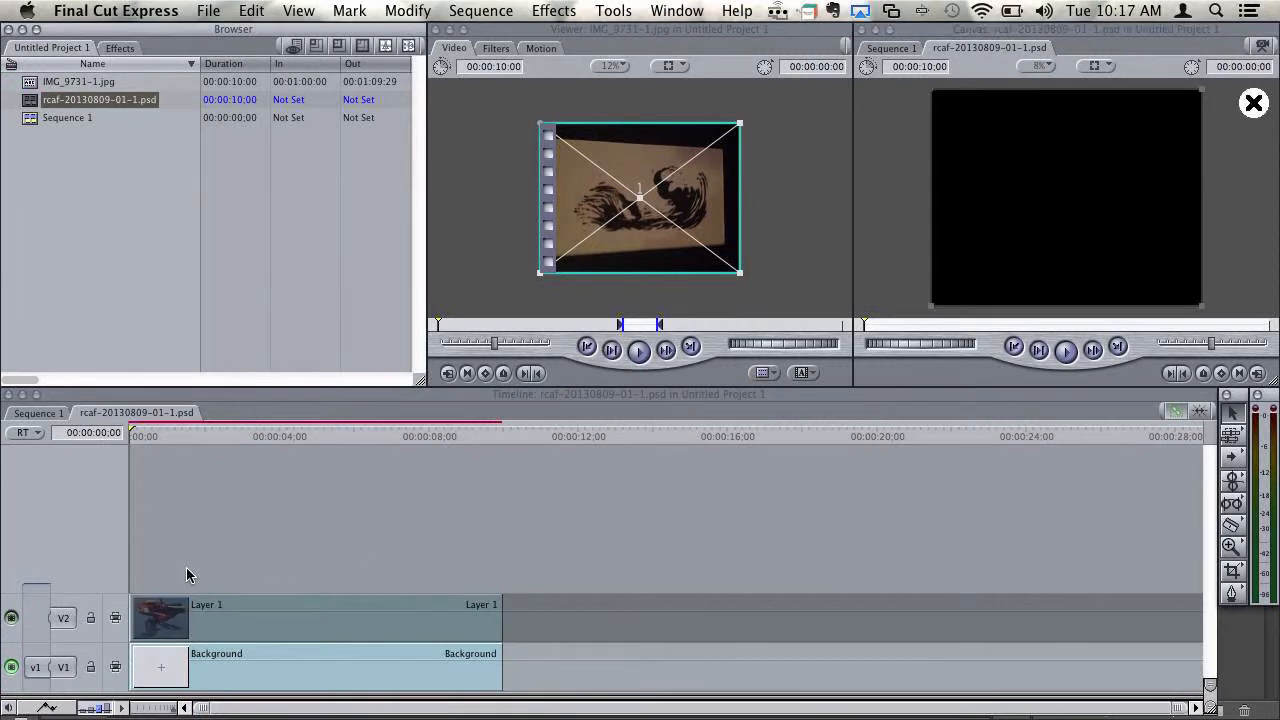
click(30, 617)
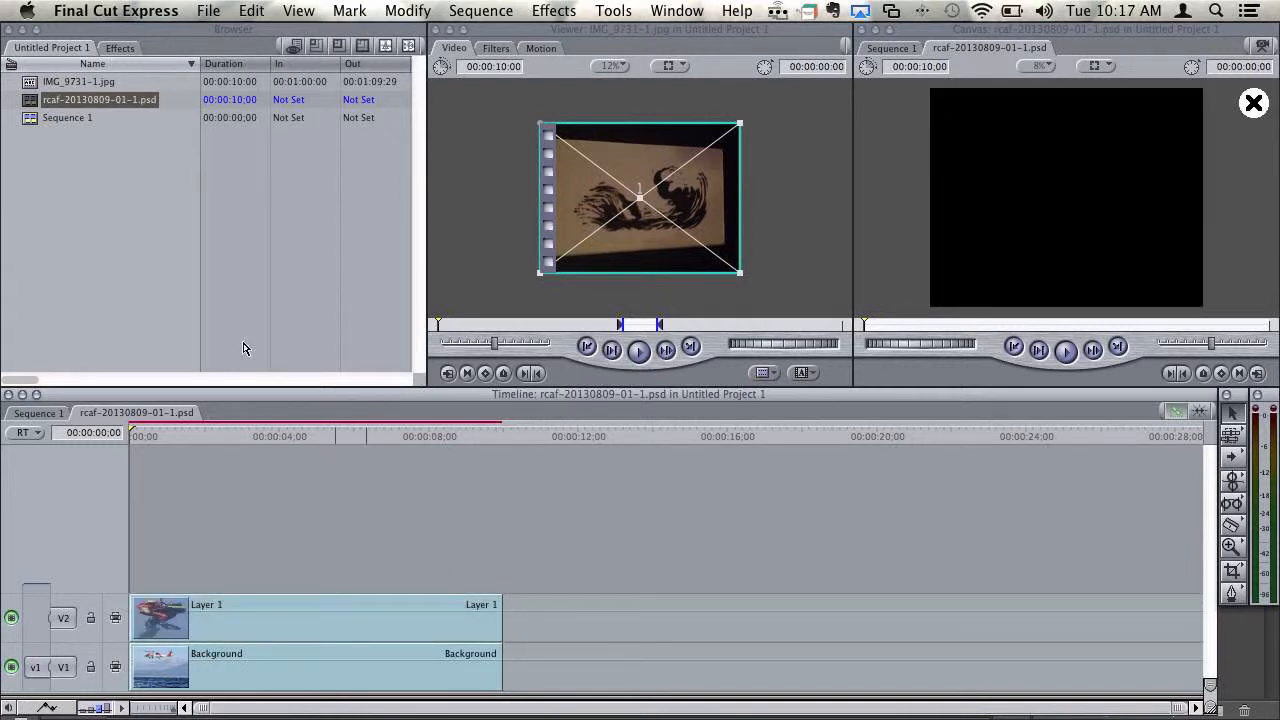
click(40, 413)
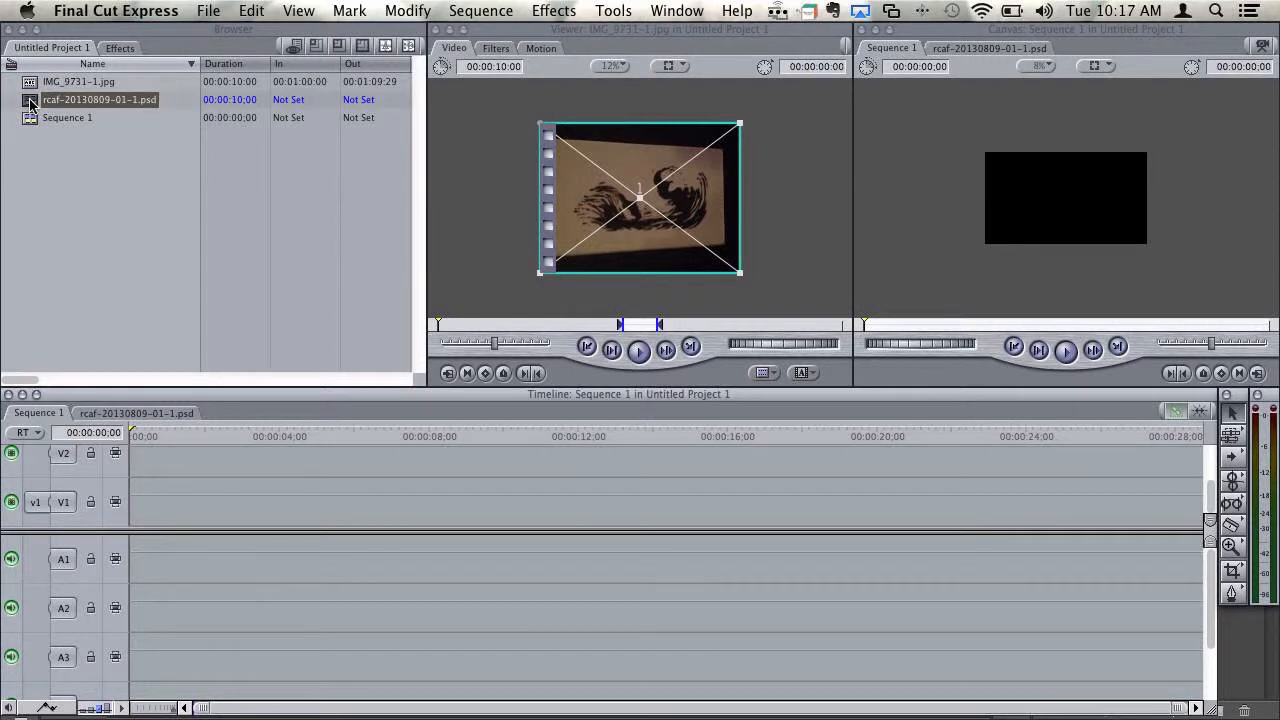
drag(31, 103, 175, 506)
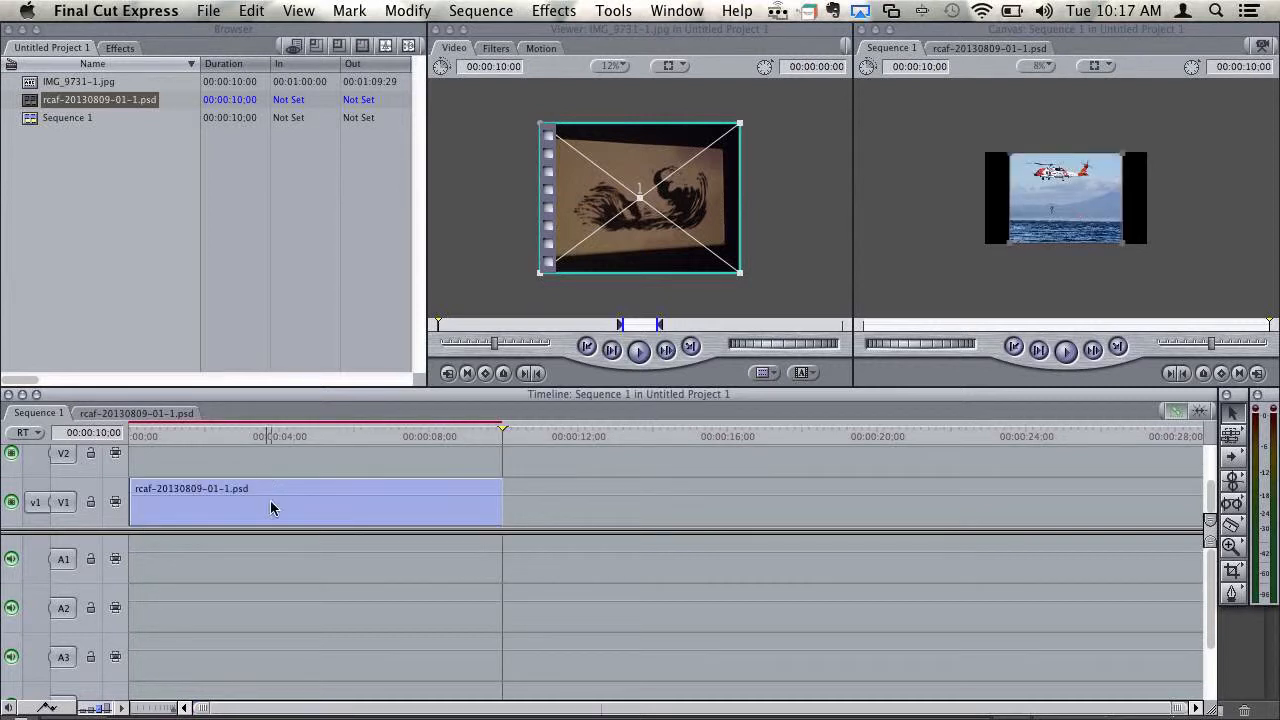
double_click(275, 509)
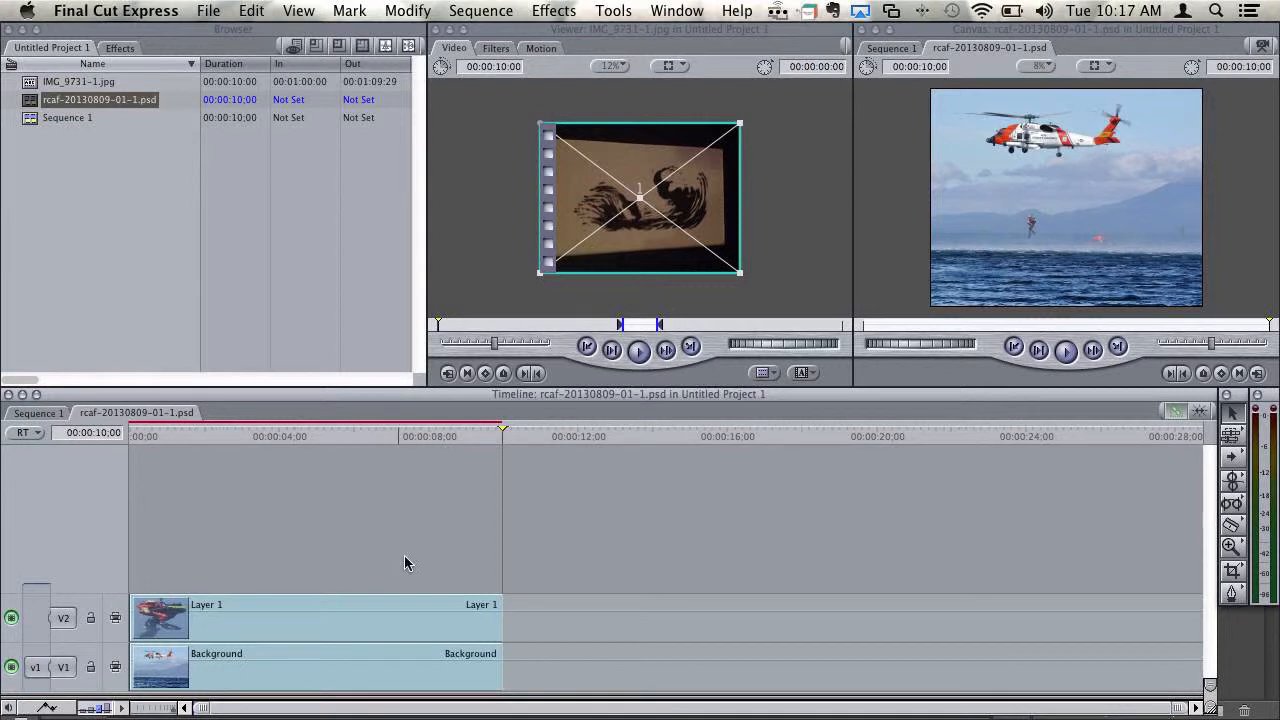
drag(618, 694, 614, 606)
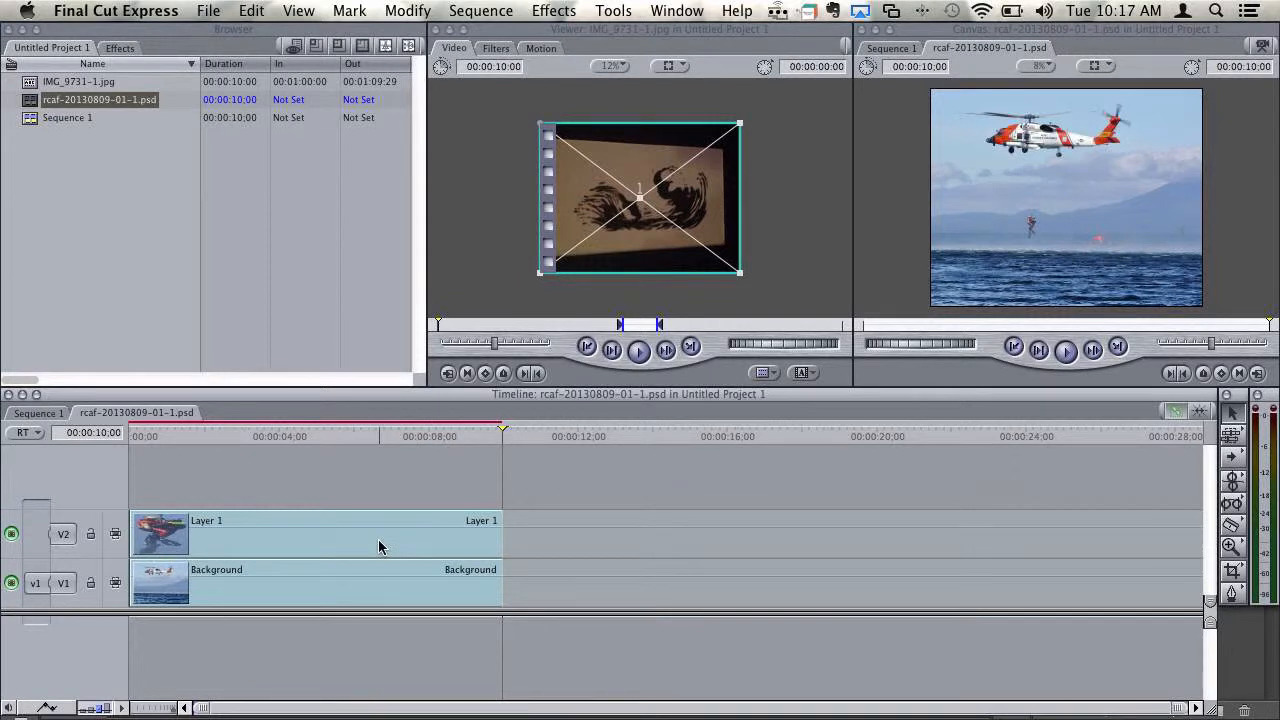
key(F1)
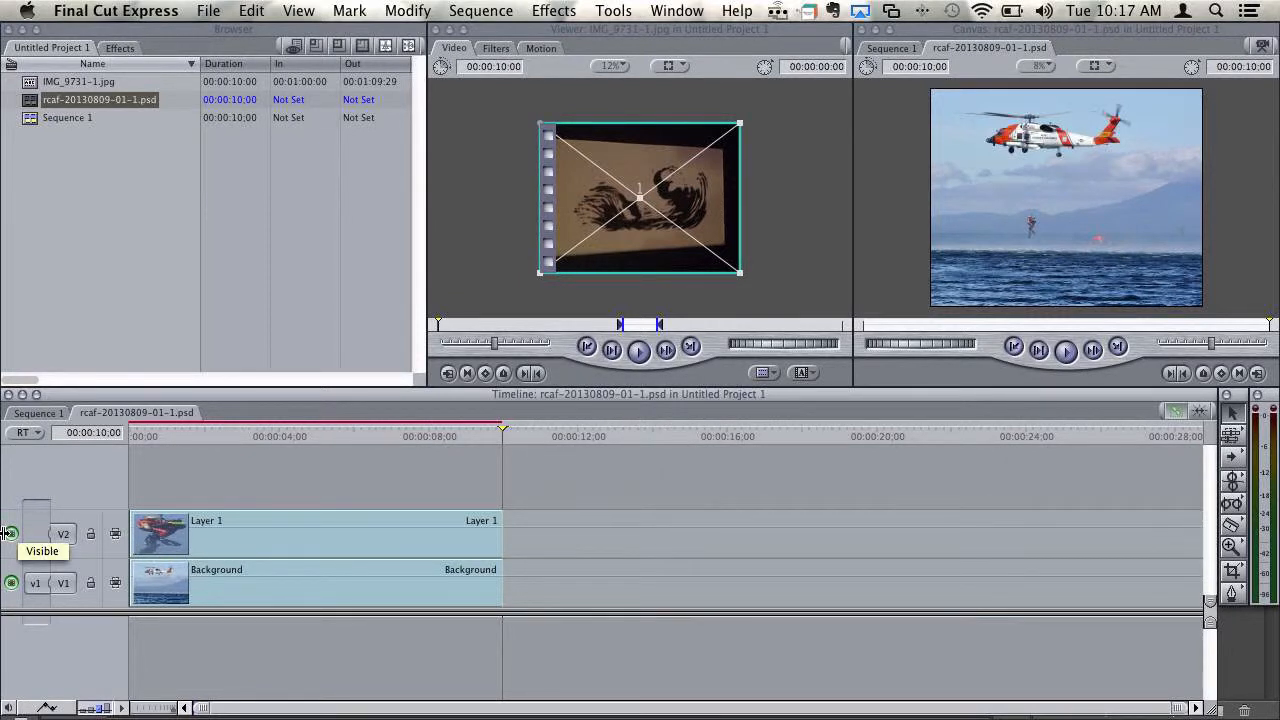
click(297, 436)
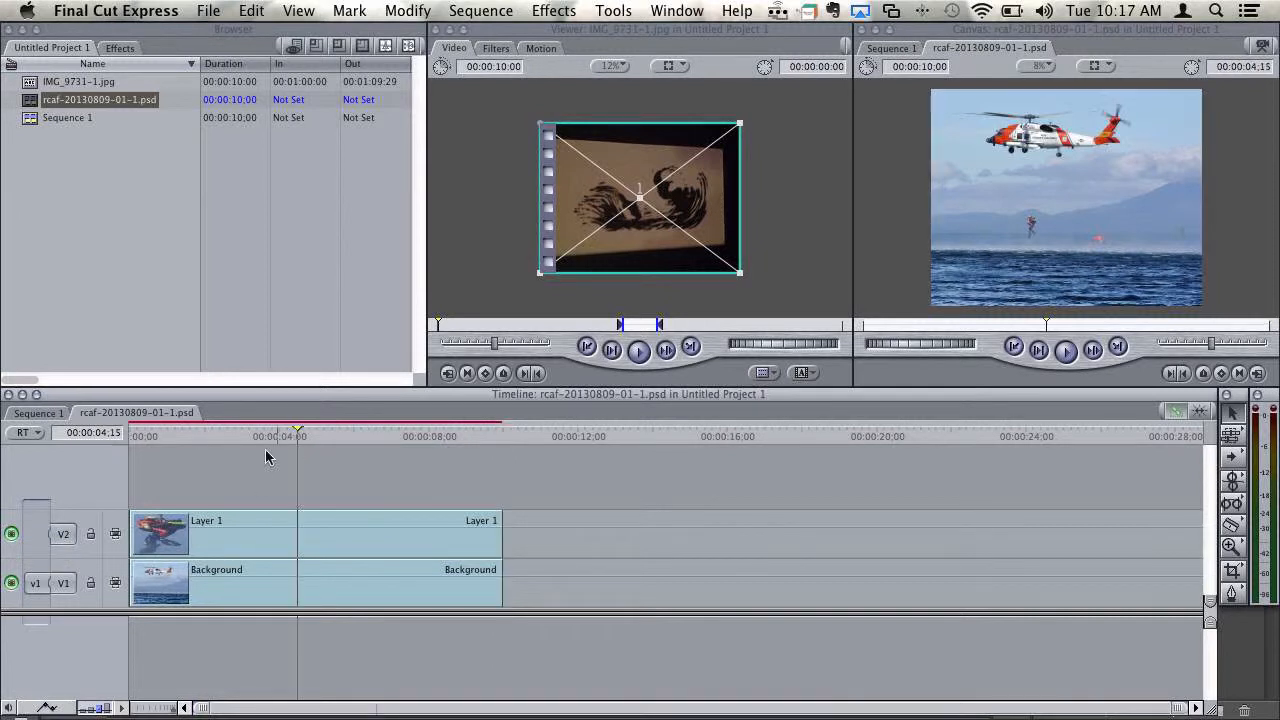
click(12, 534)
click(12, 535)
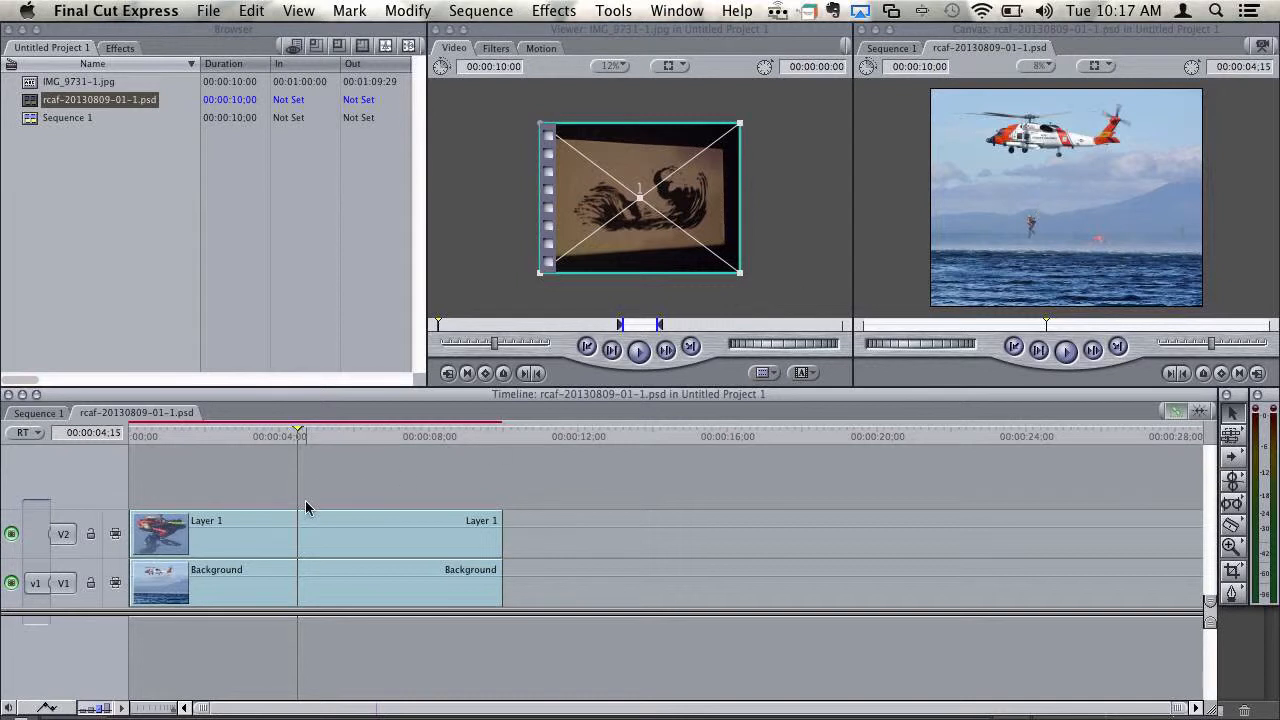
click(12, 534)
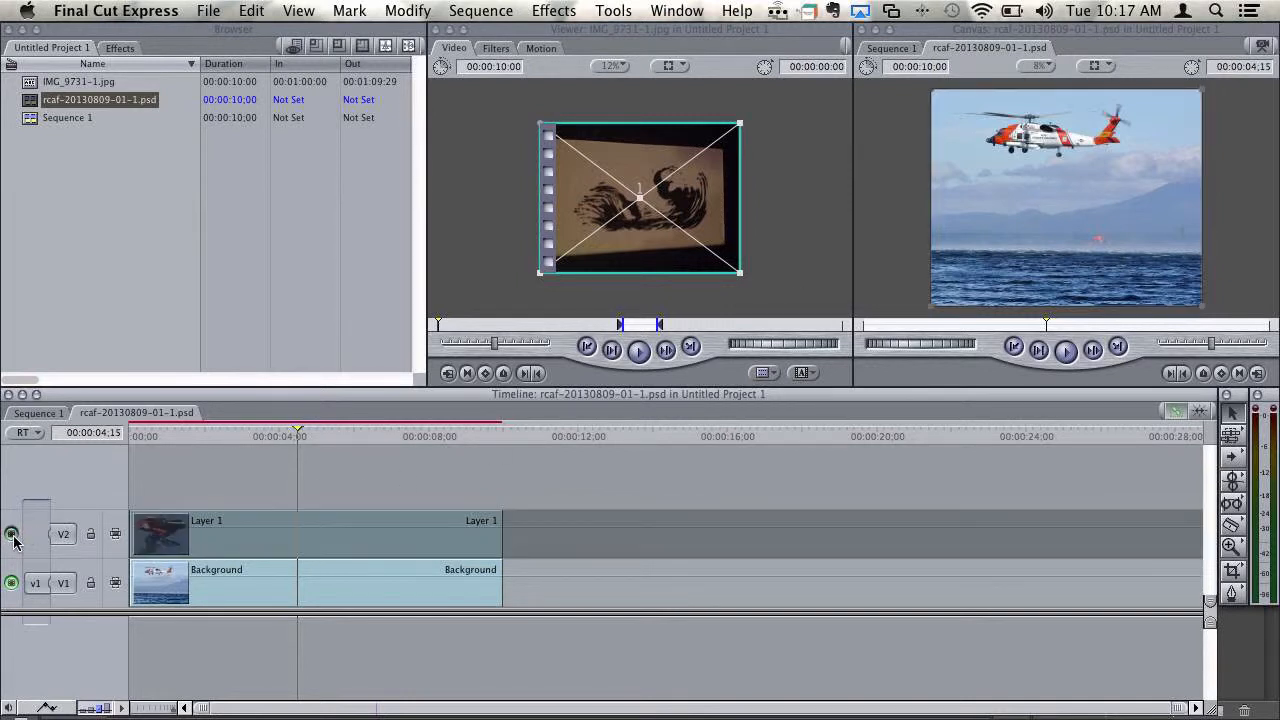
click(12, 535)
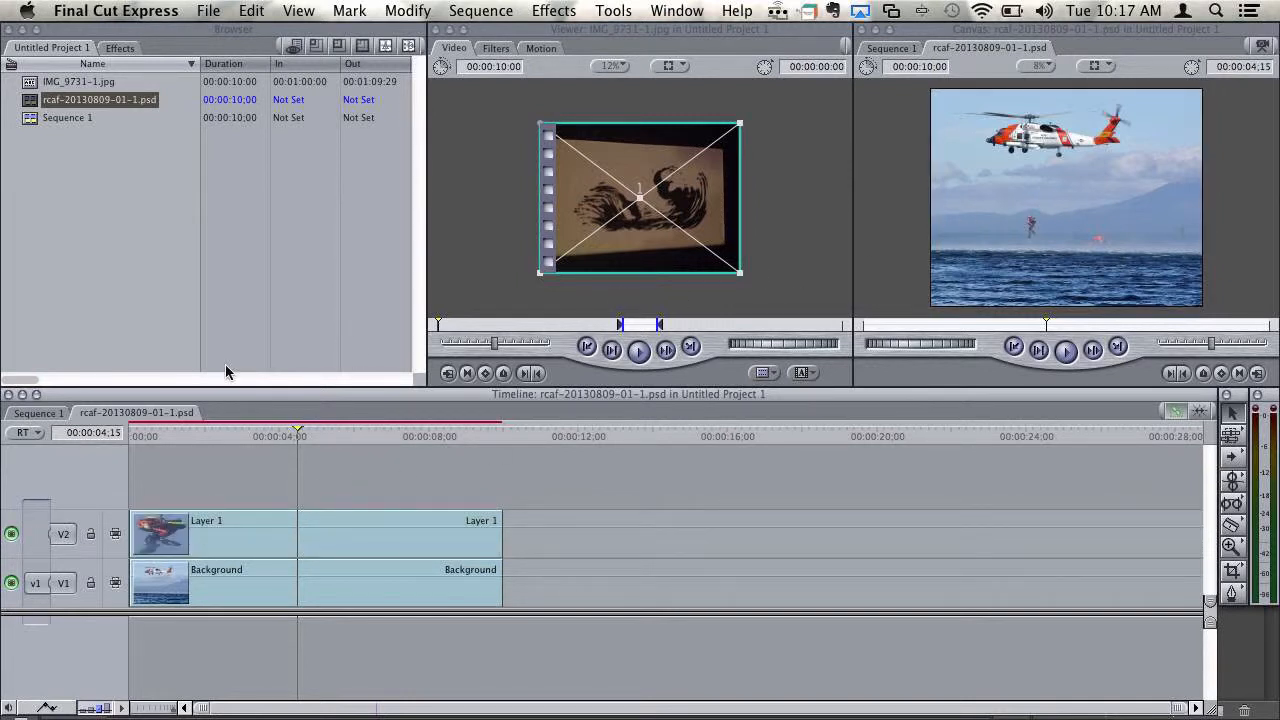
click(27, 414)
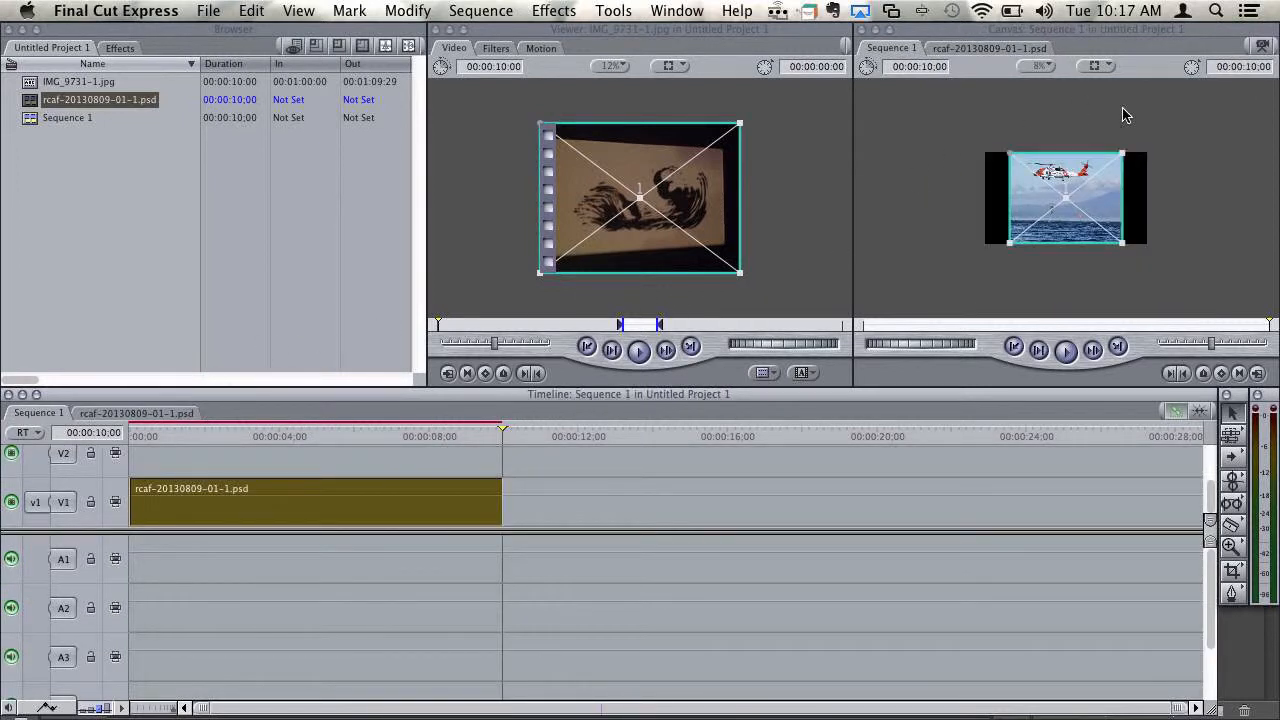
click(1100, 67)
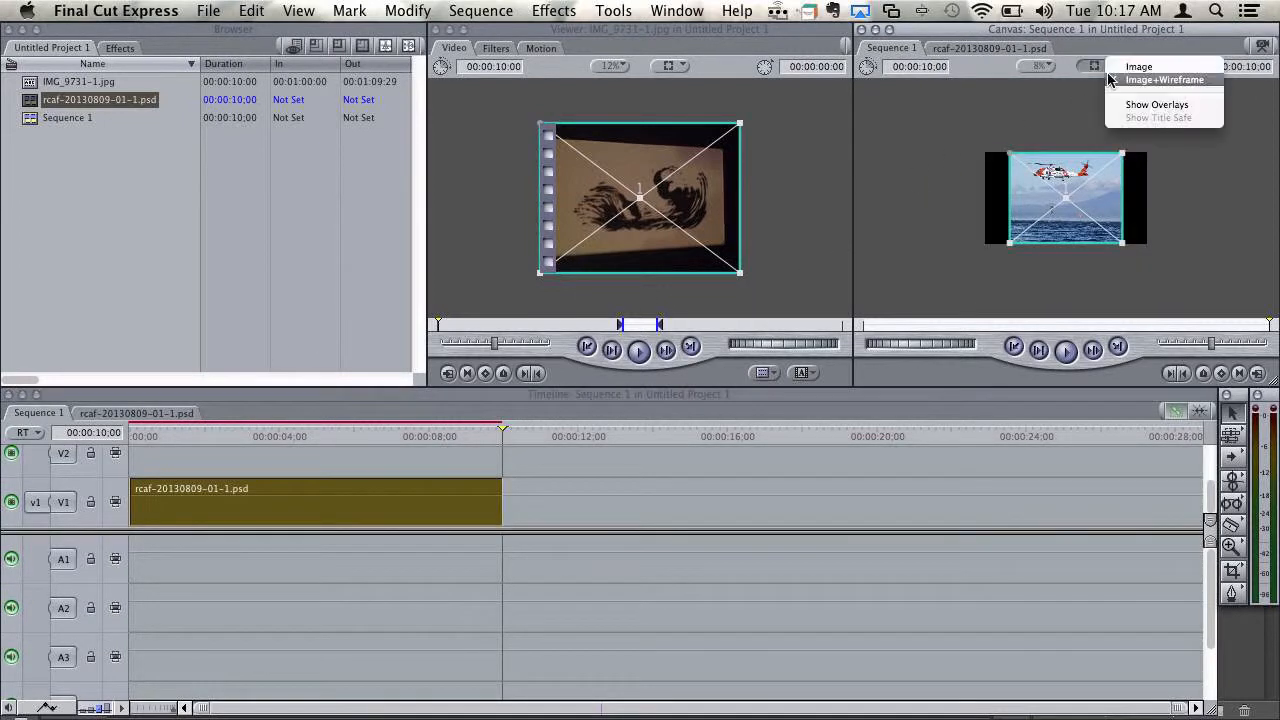
click(1016, 120)
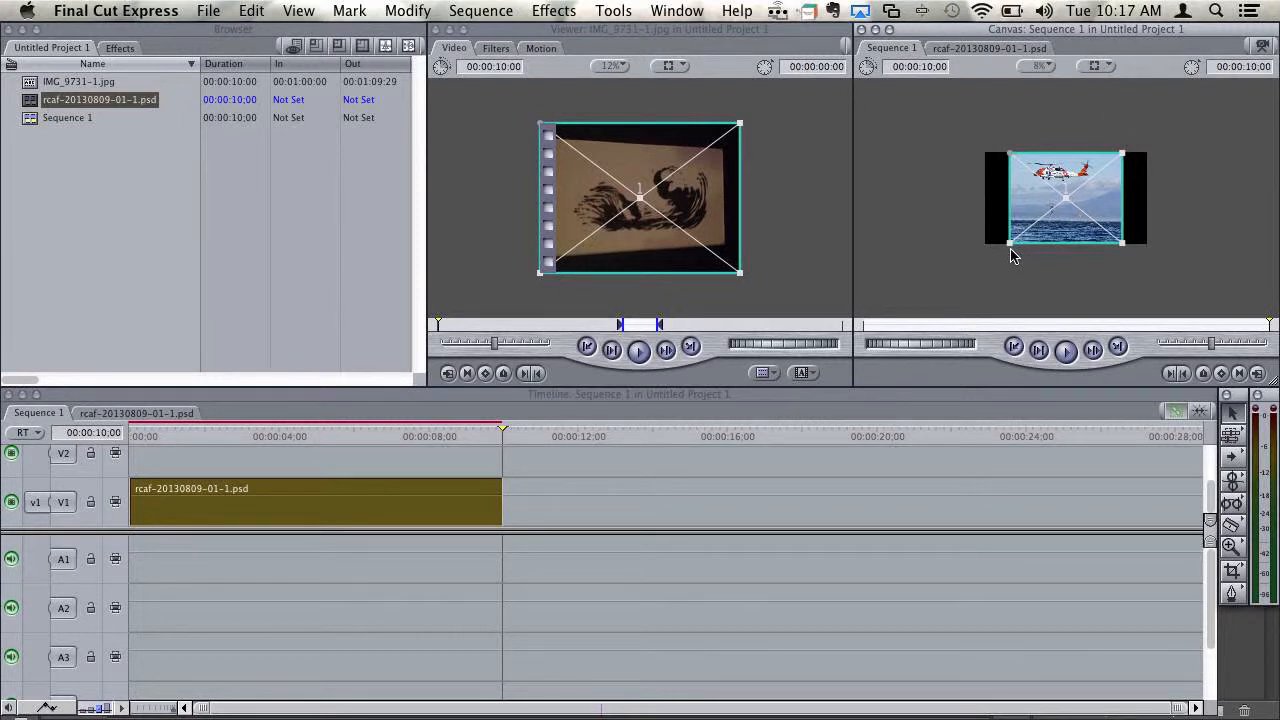
drag(1008, 263, 986, 277)
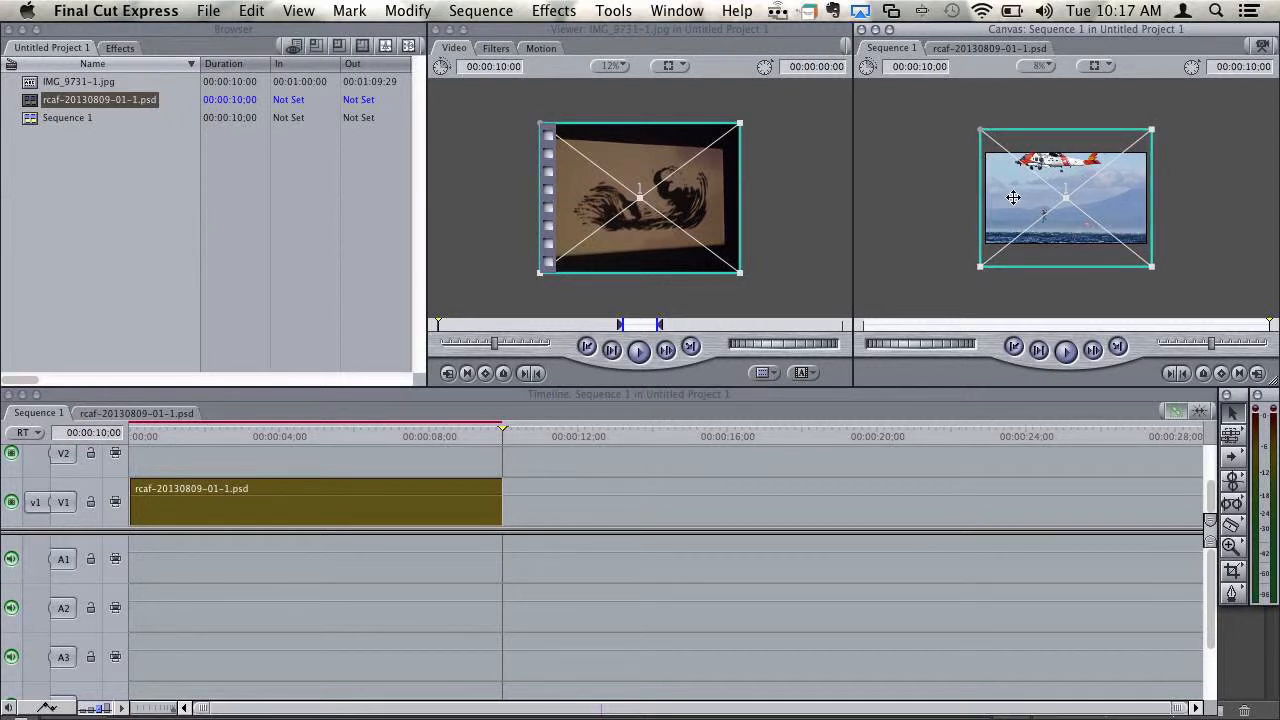
mouse_move(1013, 197)
mouse_down()
mouse_move(1015, 226)
mouse_move(1016, 207)
mouse_up()
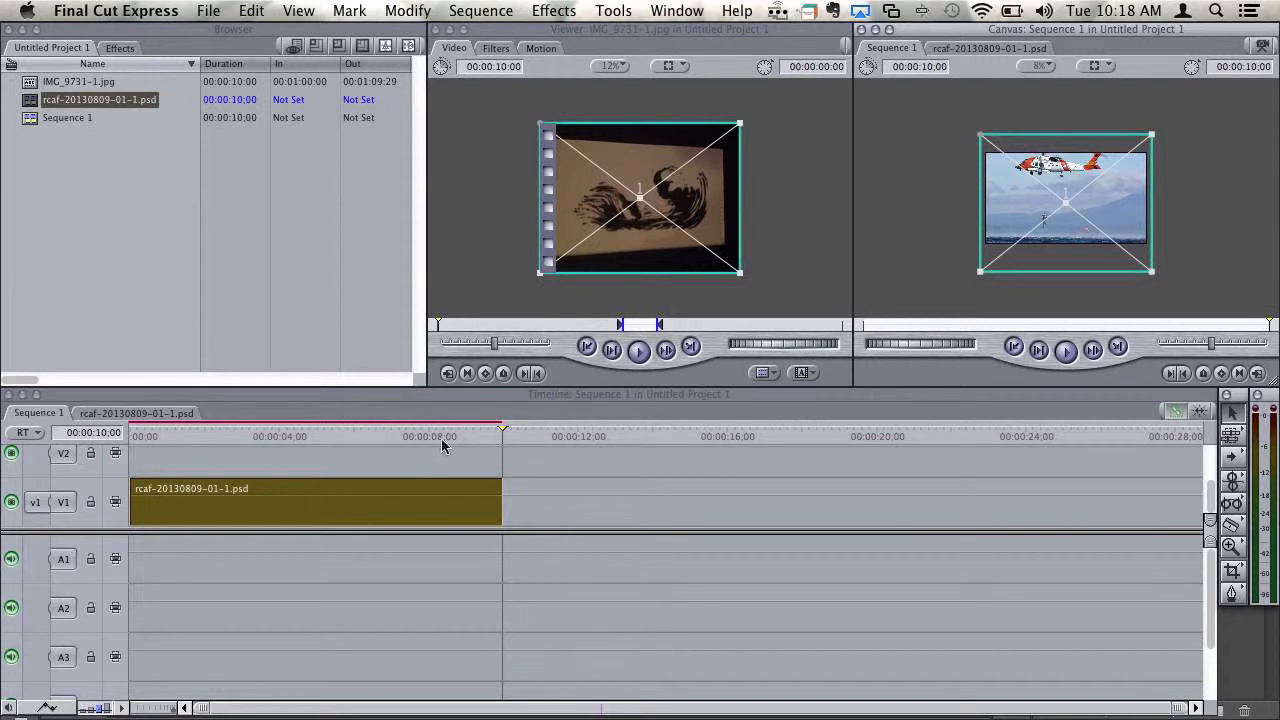
double_click(360, 490)
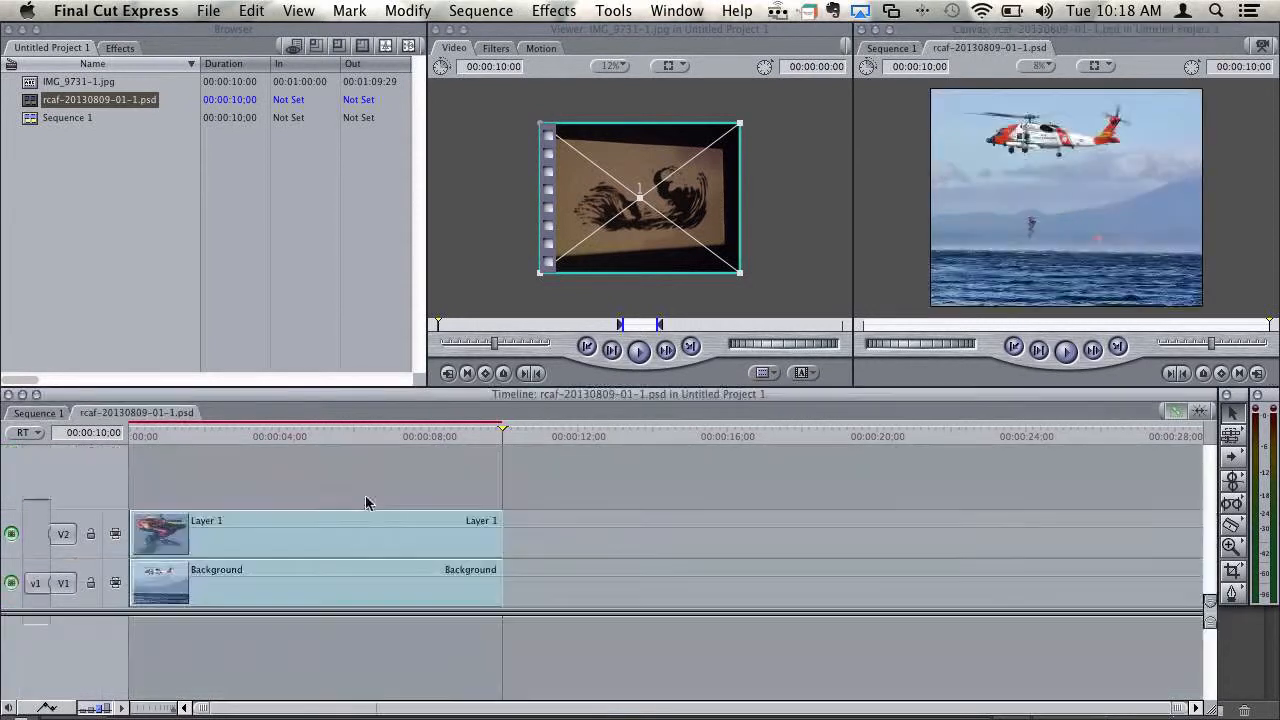
click(11, 533)
click(11, 533)
click(219, 537)
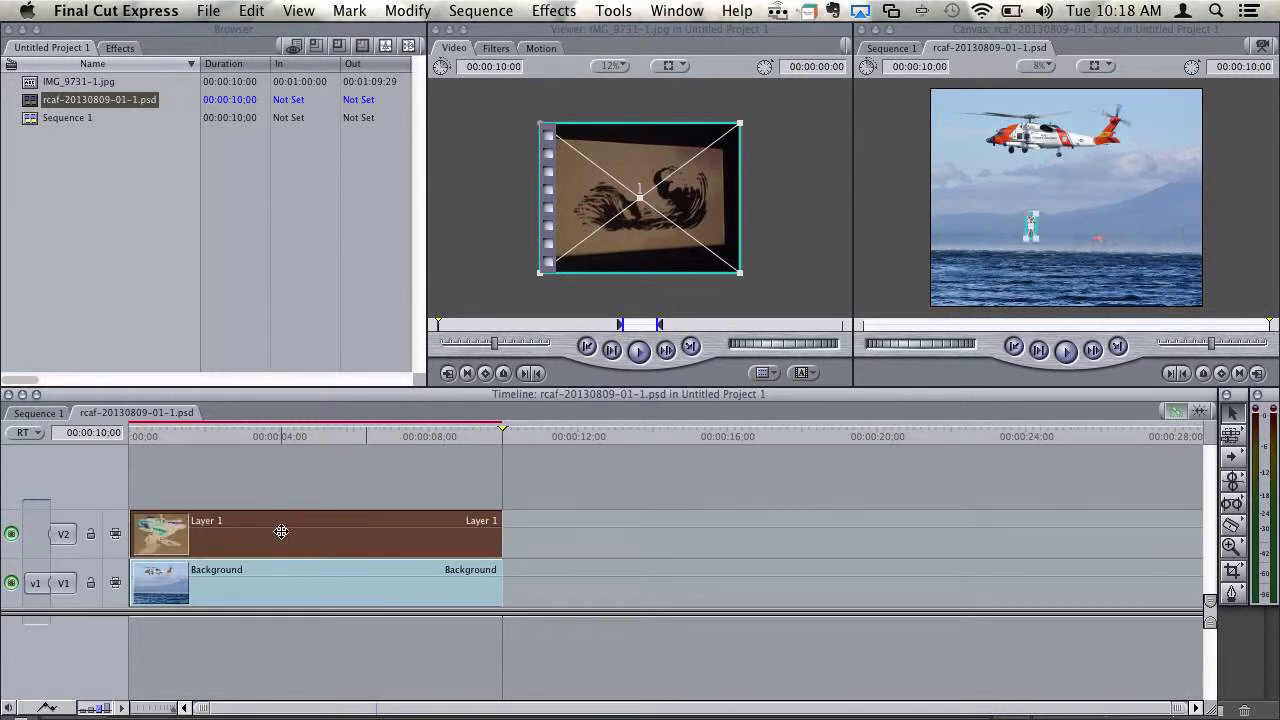
double_click(282, 531)
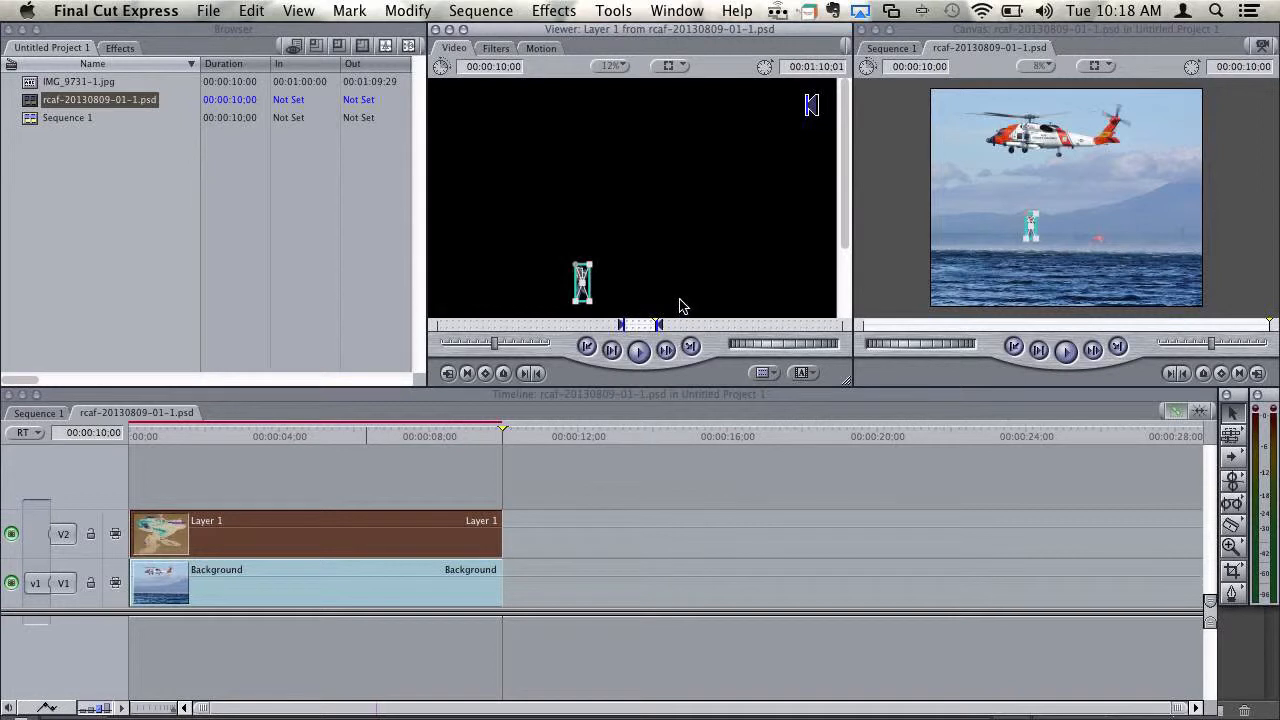
click(586, 347)
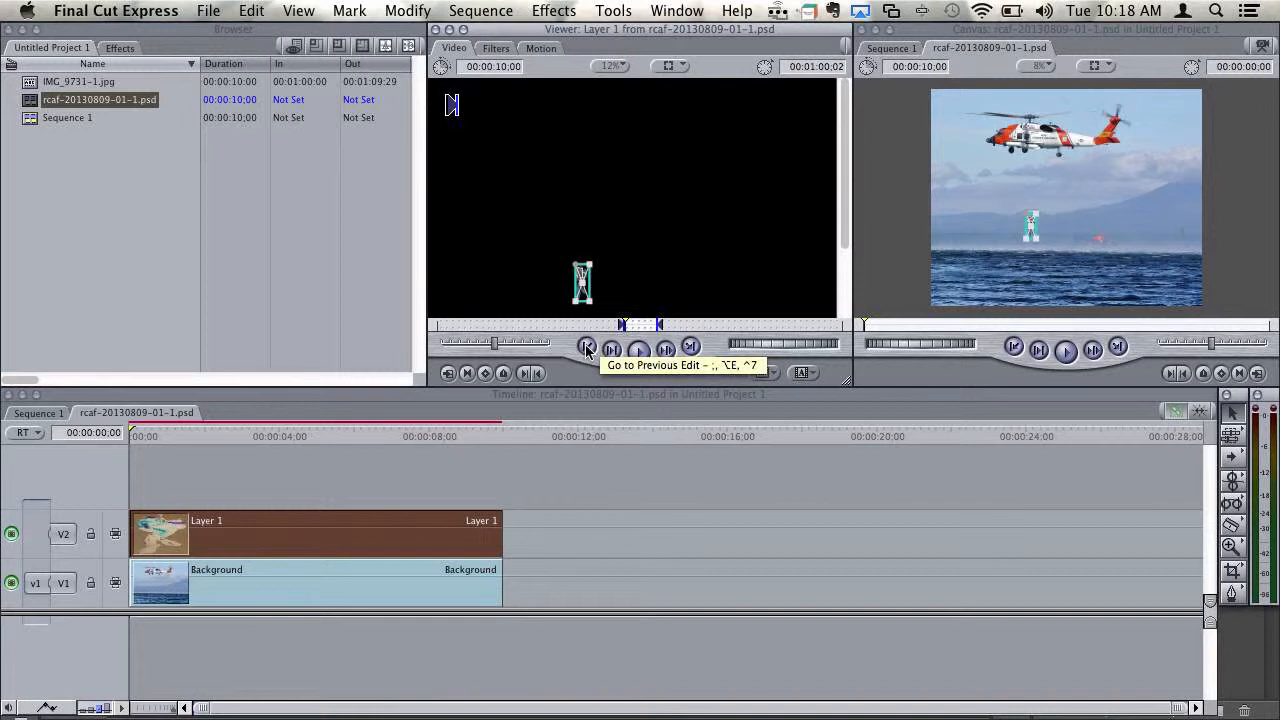
click(487, 377)
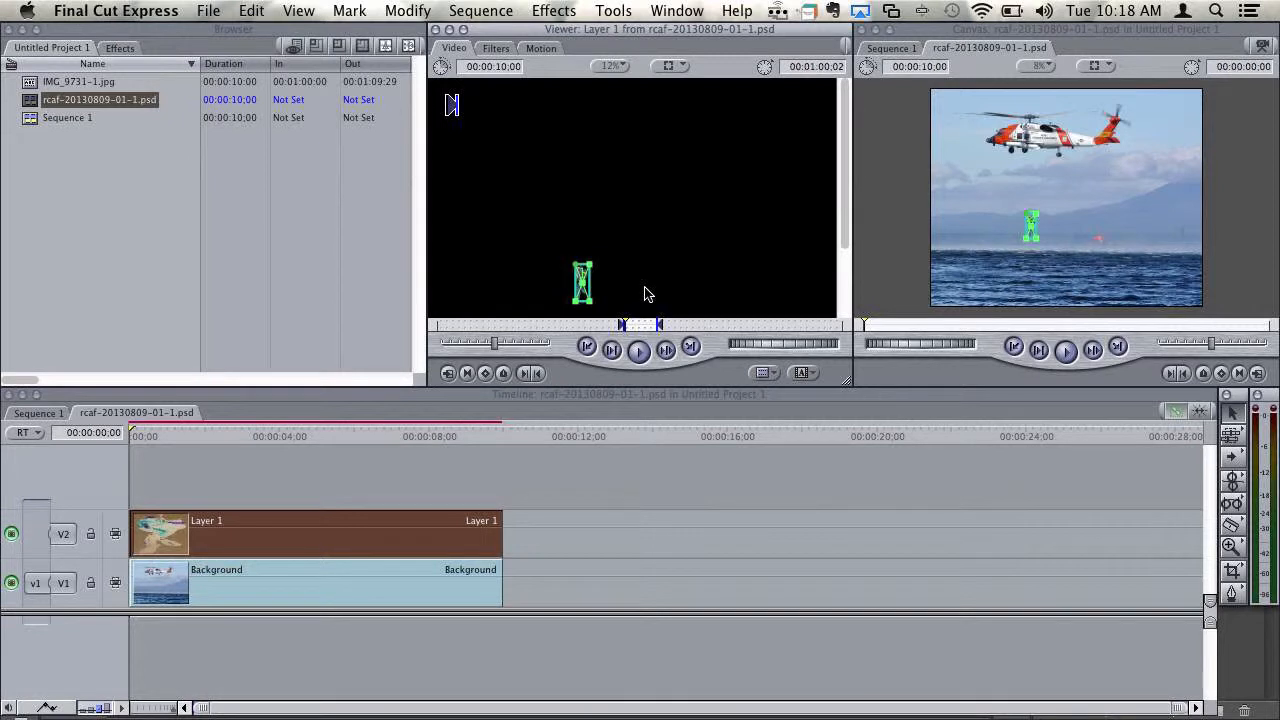
At the end of Layer 1, move the rescuers straight up to just below the helicopter, and return the playhead to the start.
click(691, 347)
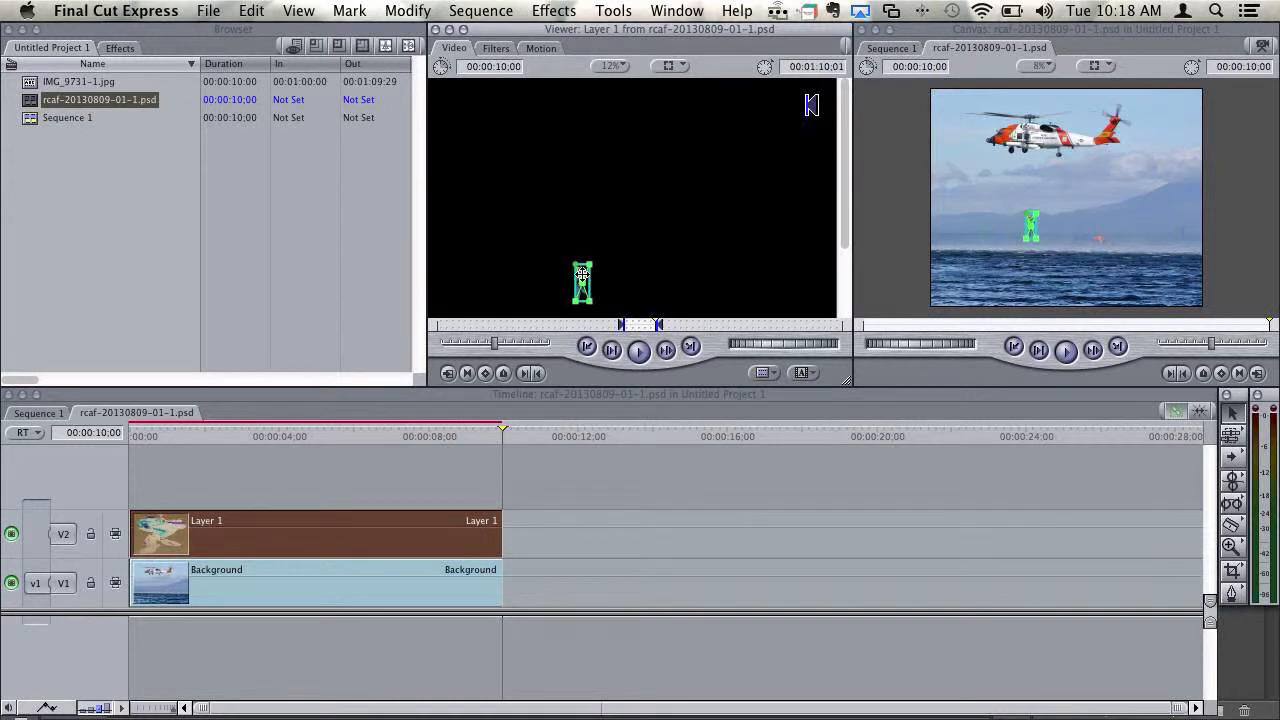
drag(583, 270, 584, 209)
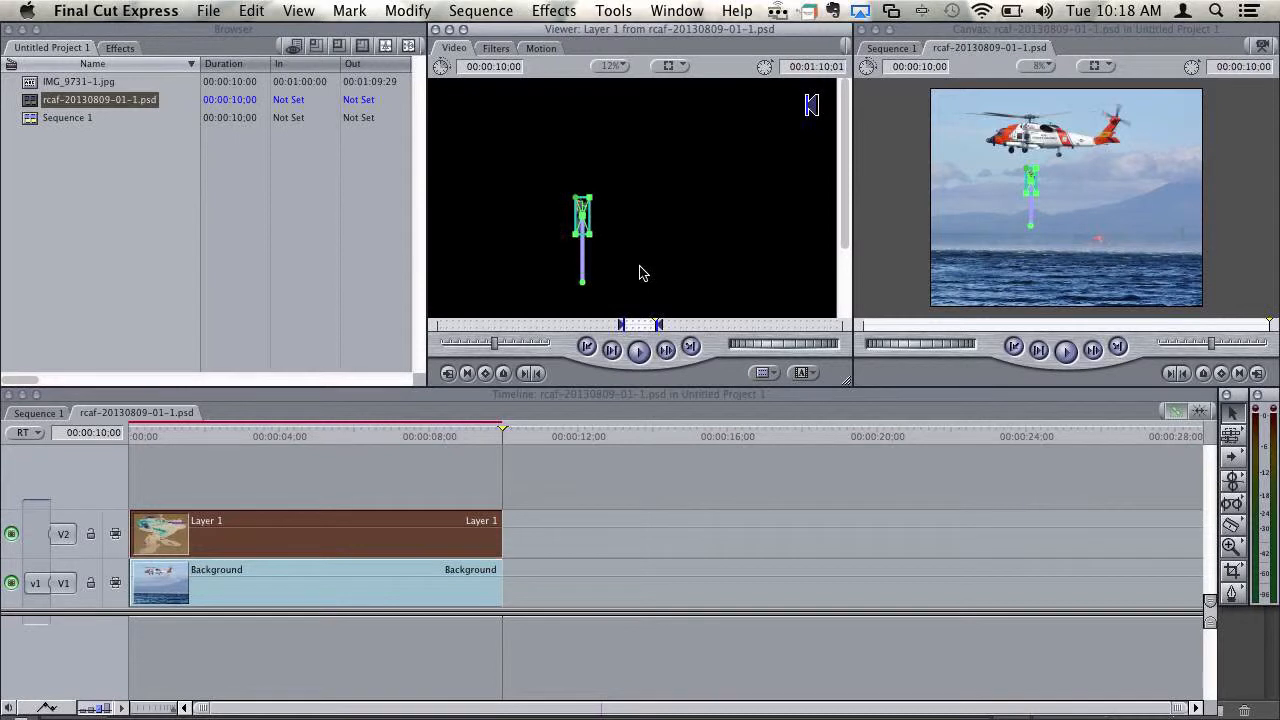
click(151, 437)
drag(151, 437, 72, 440)
click(40, 413)
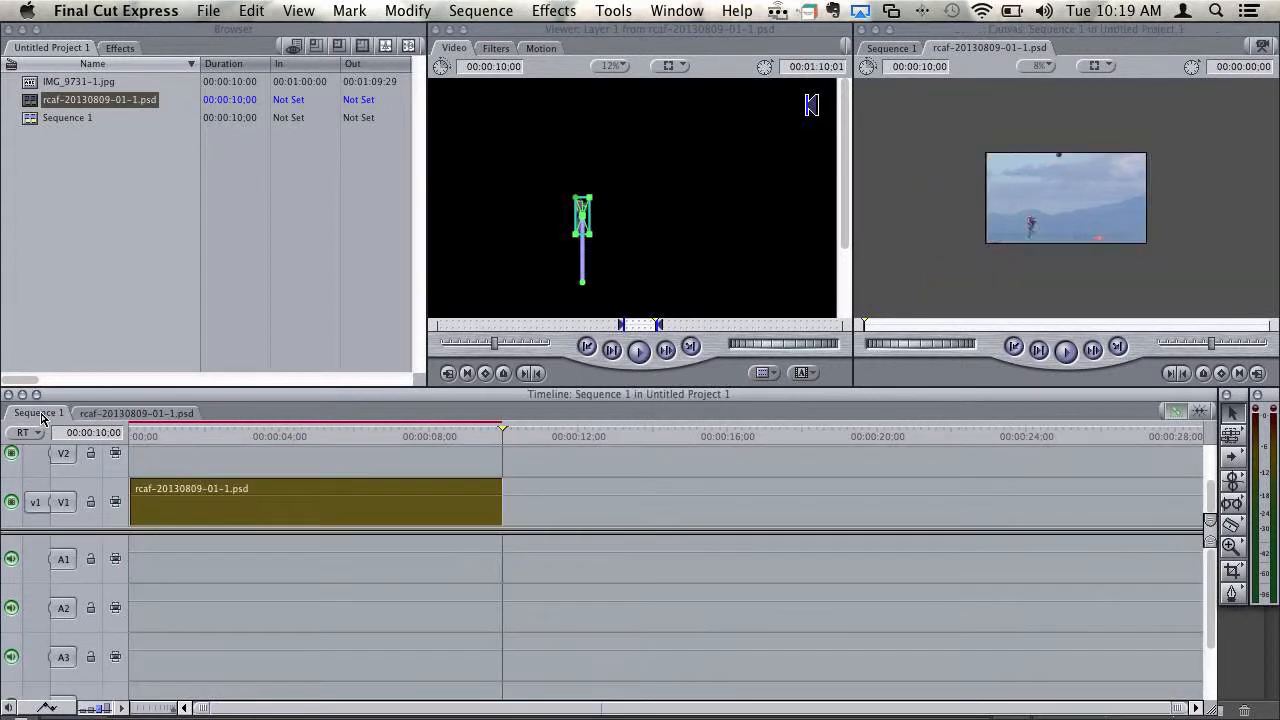
click(486, 14)
mouse_move(490, 45)
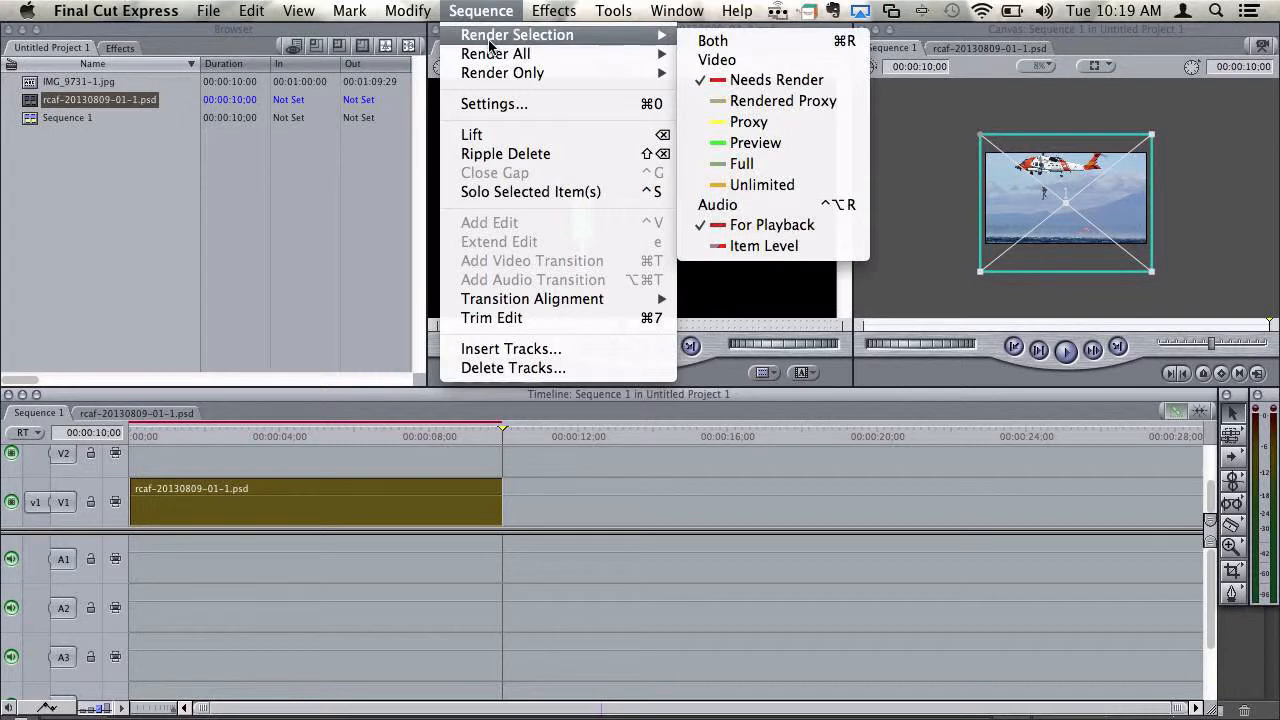
click(759, 44)
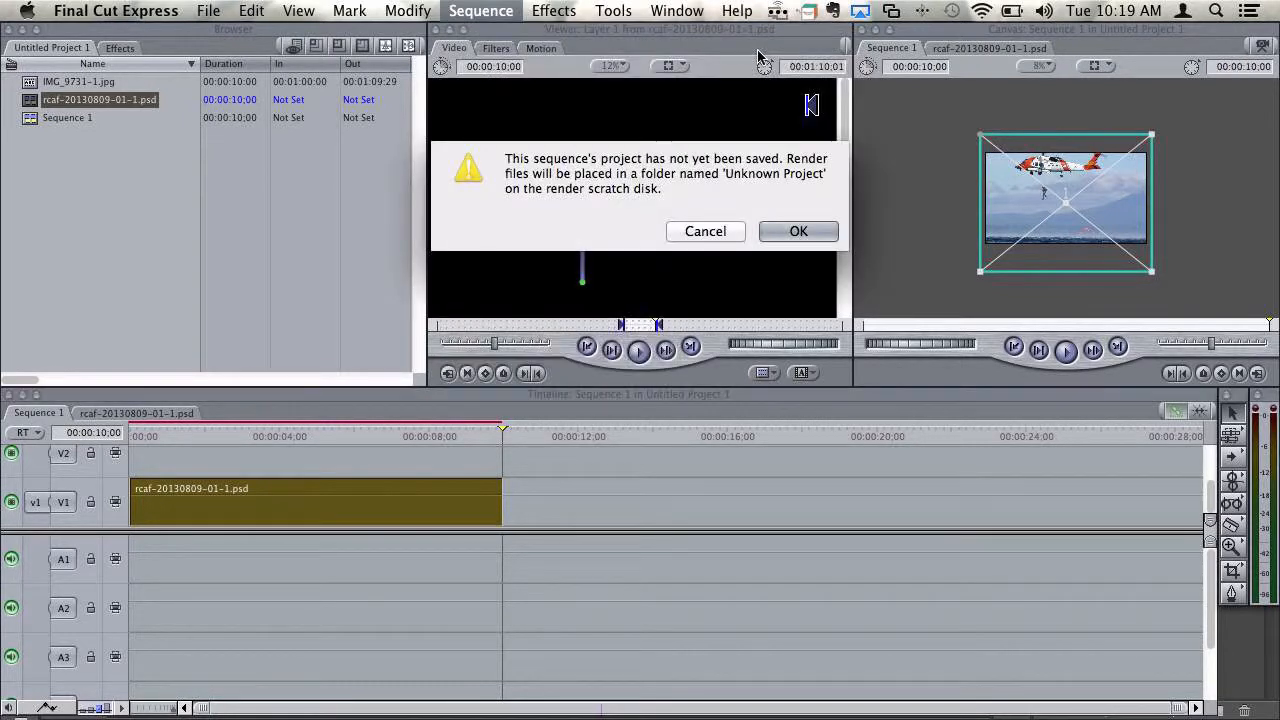
click(798, 231)
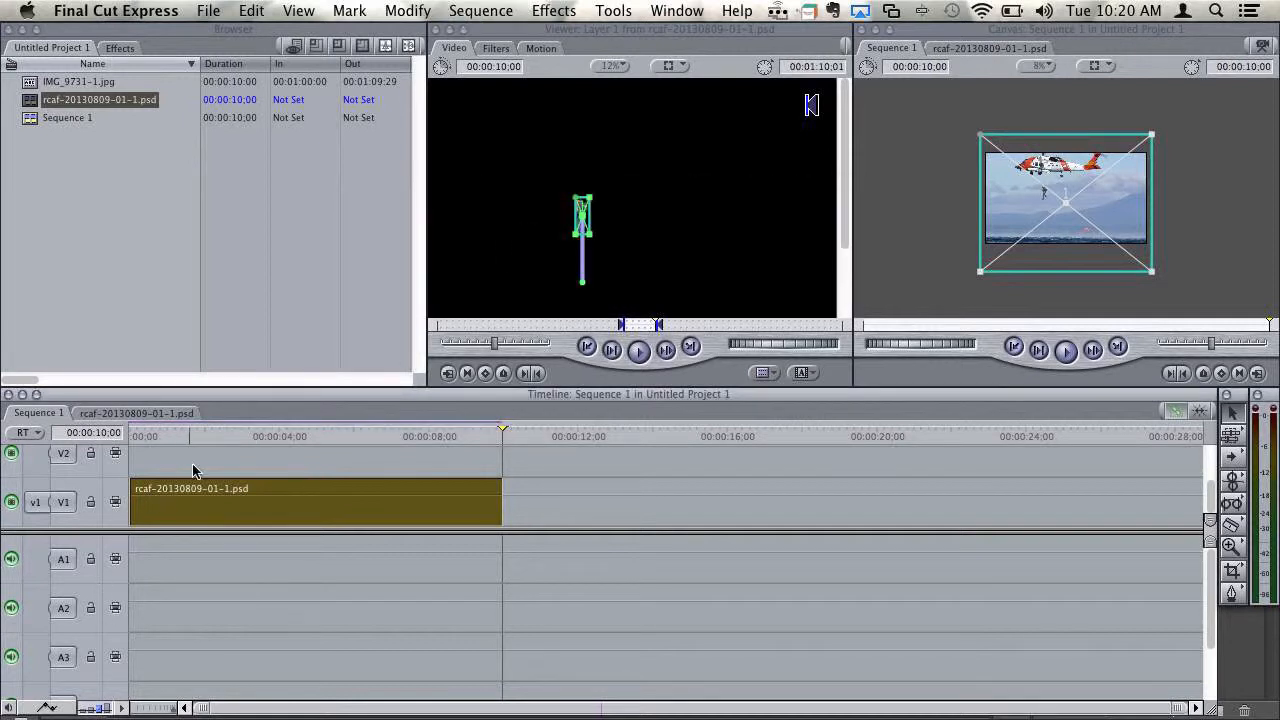
Play the rendered Sequence 1 from its start to review the rescuers' rise, and return the playhead to the beginning.
drag(152, 433, 131, 433)
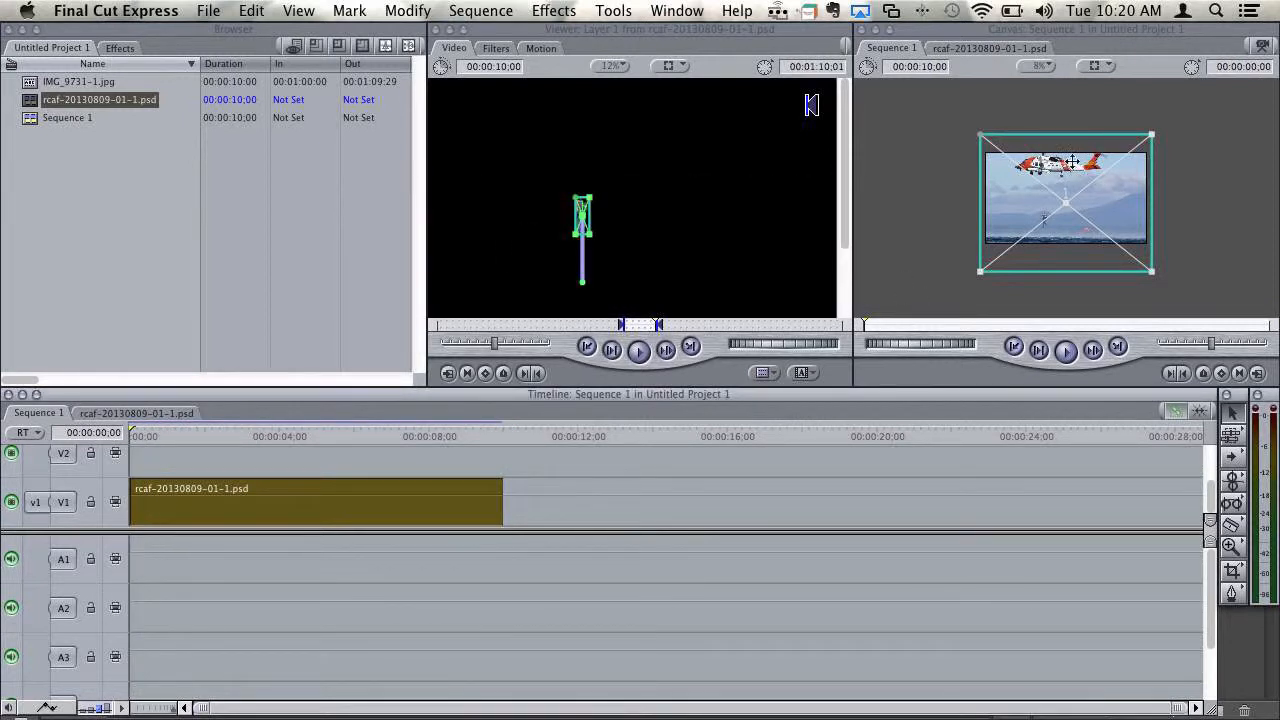
click(1041, 66)
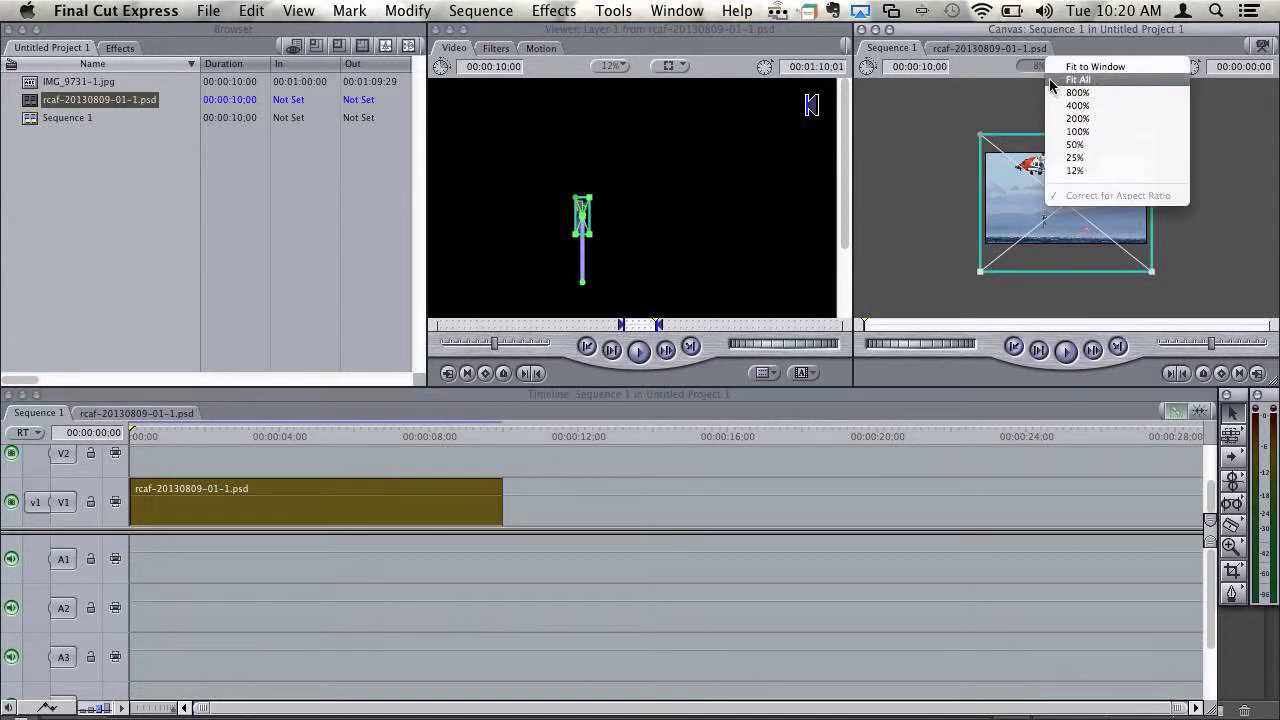
click(1035, 86)
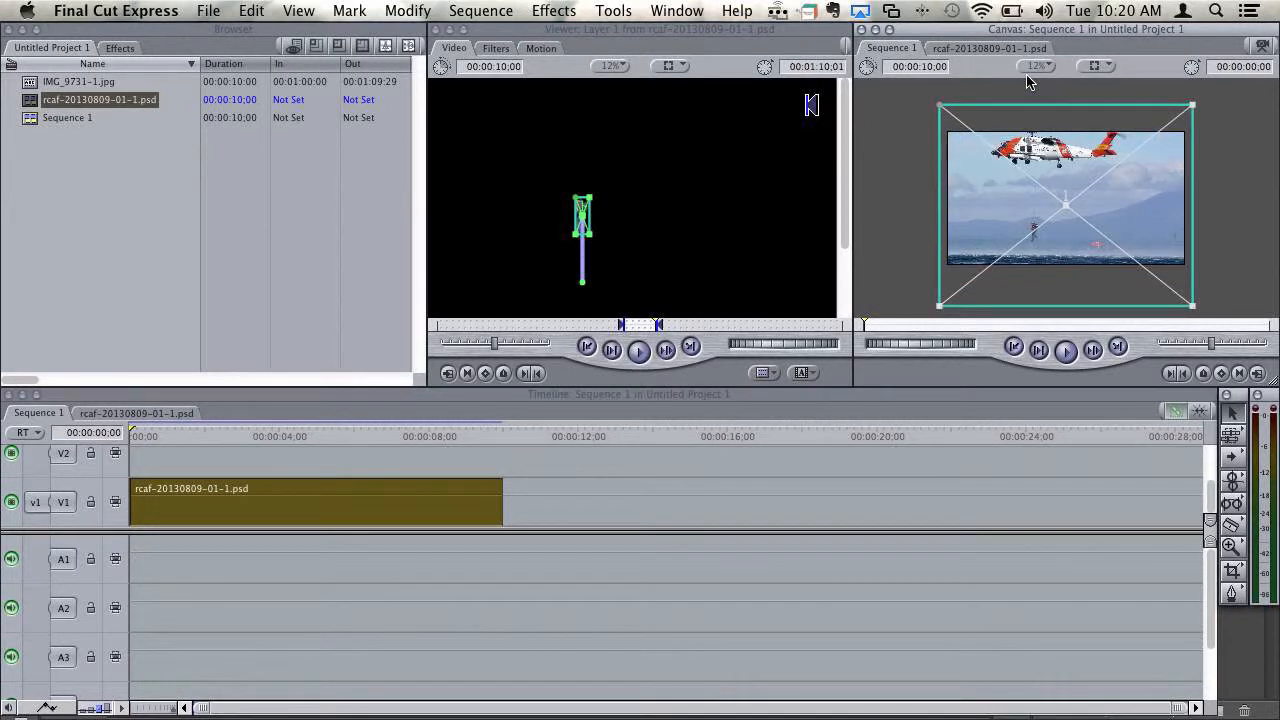
click(903, 216)
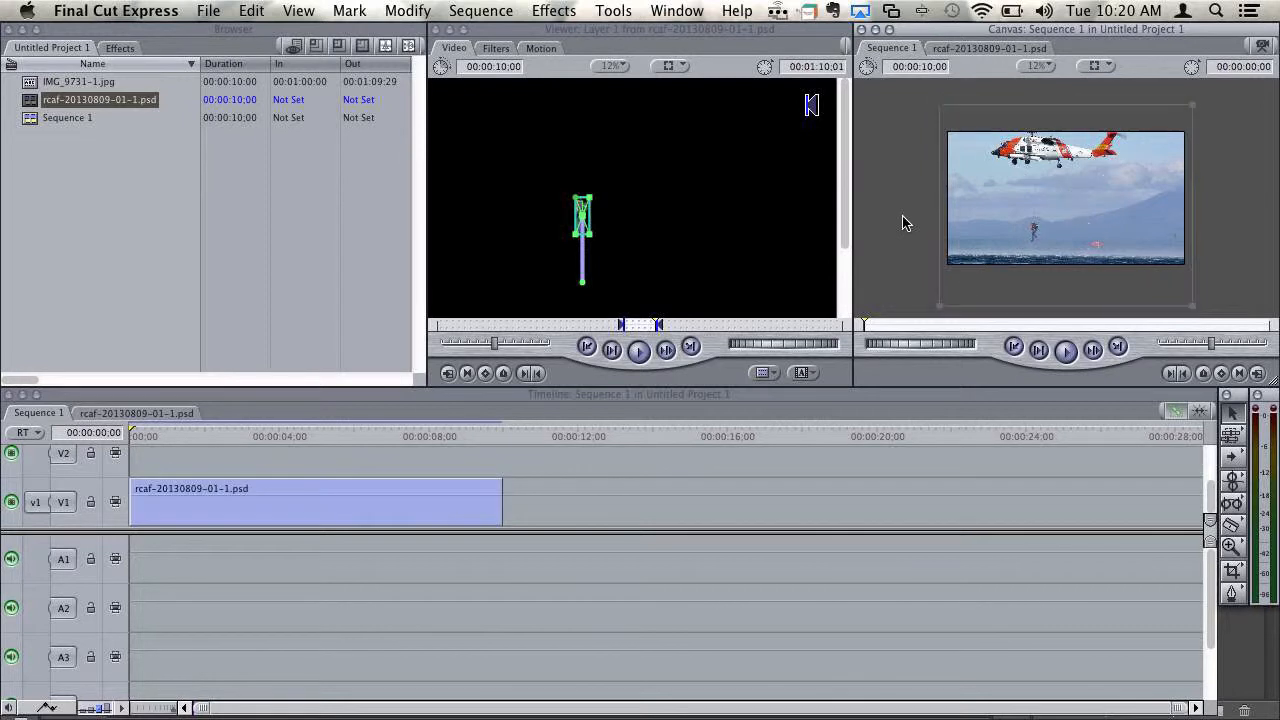
key(super+equal)
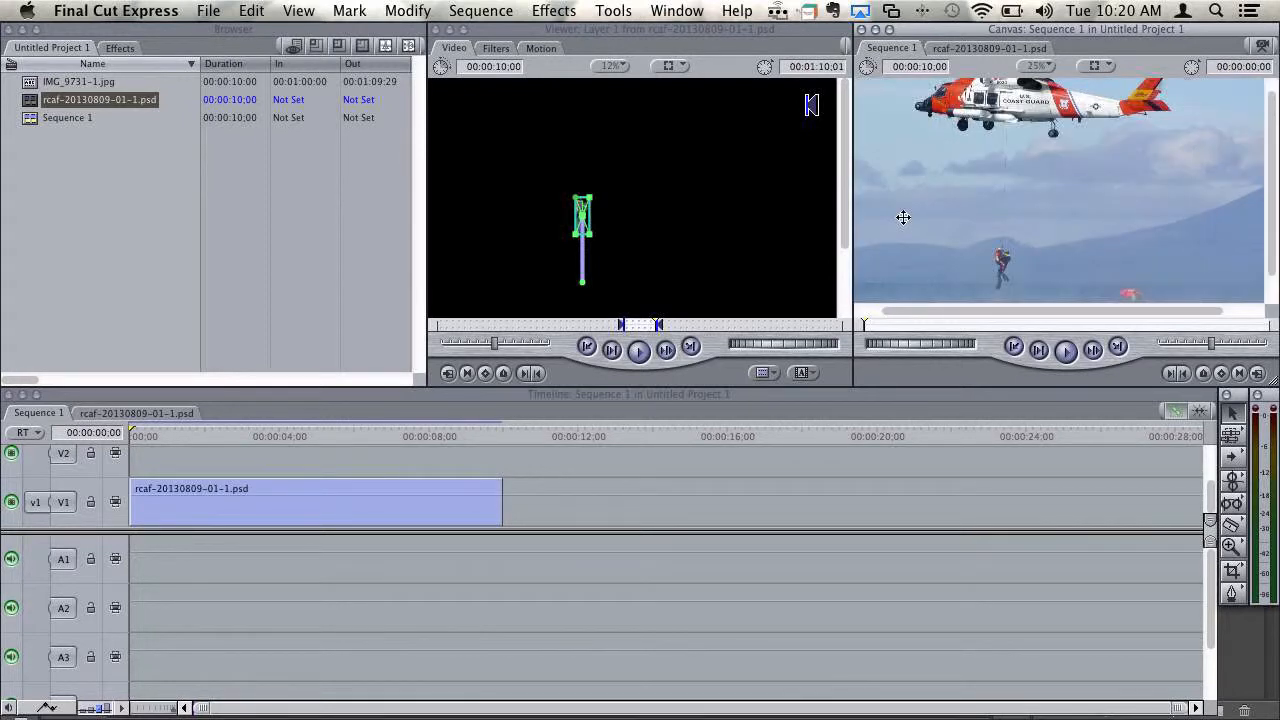
key(super+minus)
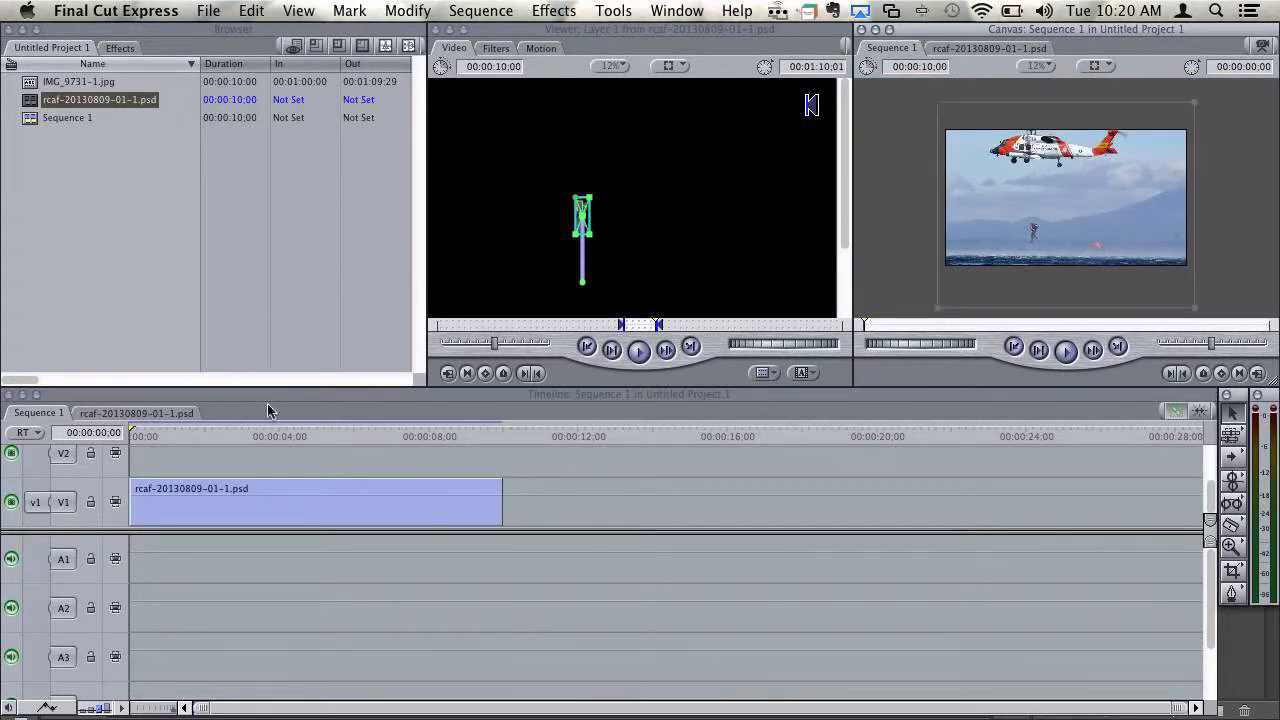
key(space)
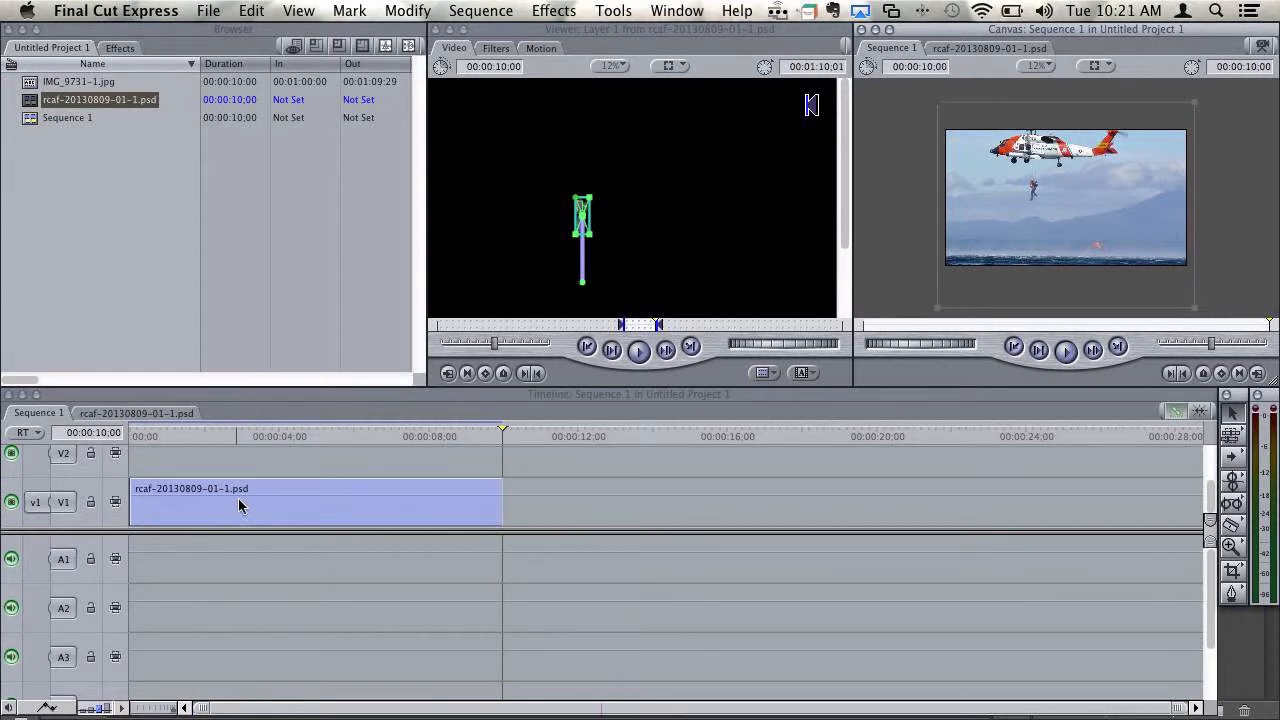
drag(274, 436, 234, 445)
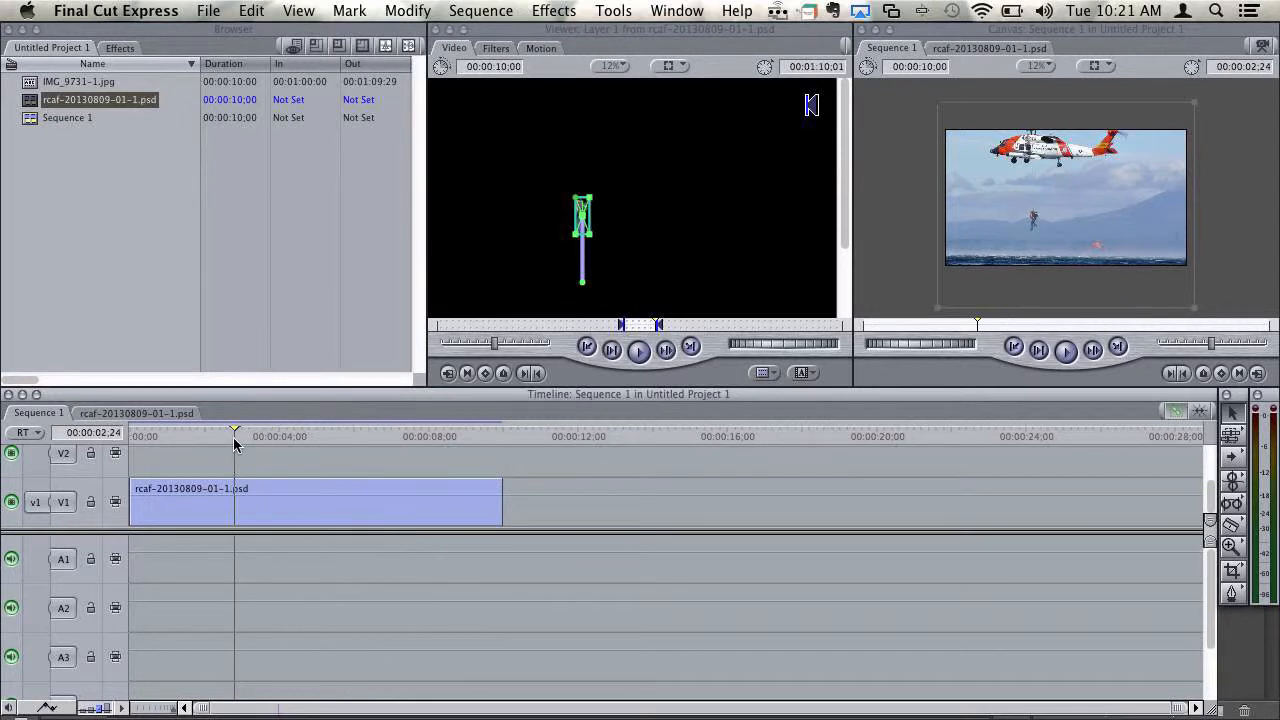
drag(234, 443, 117, 443)
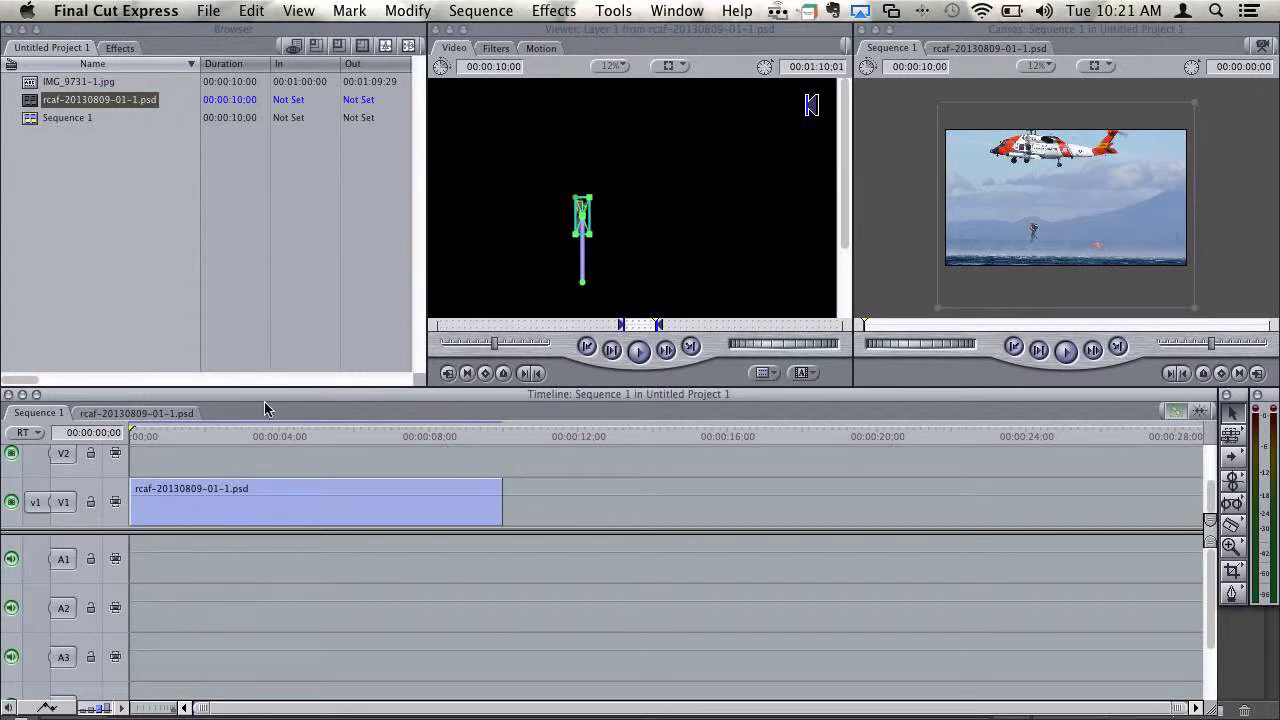
key(super+Tab)
key(super+Tab)
key(super+Tab)
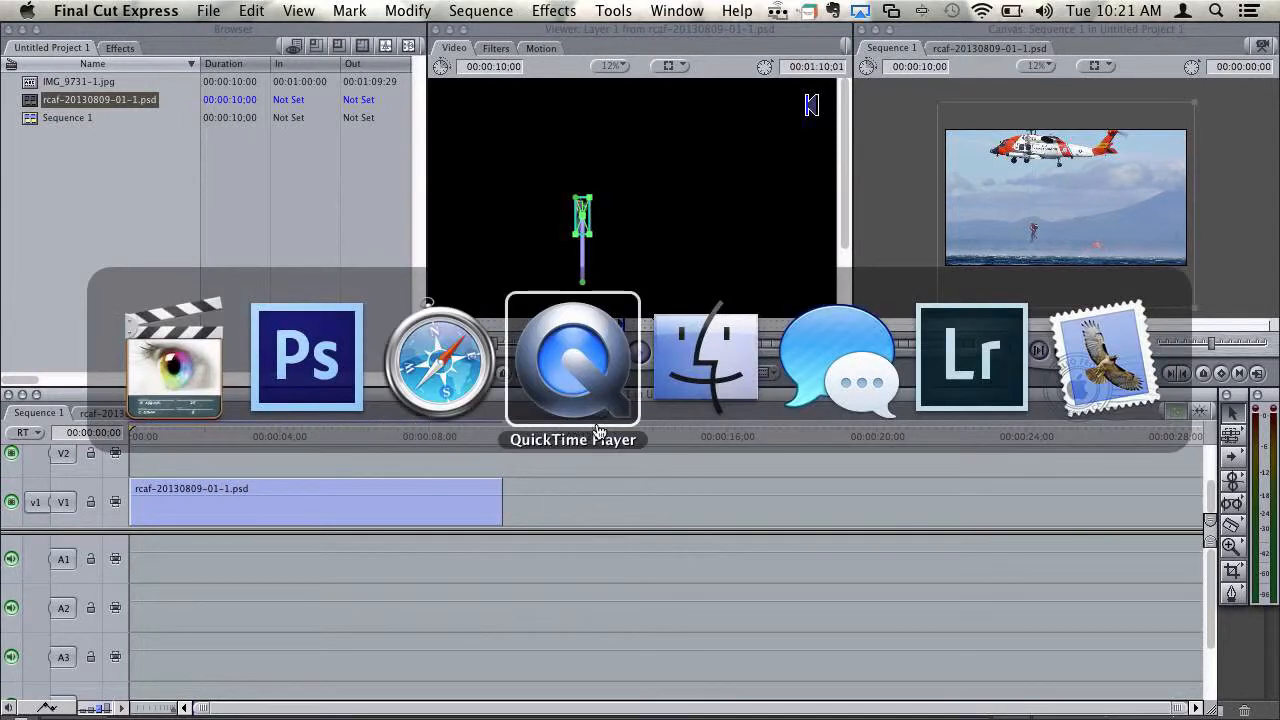